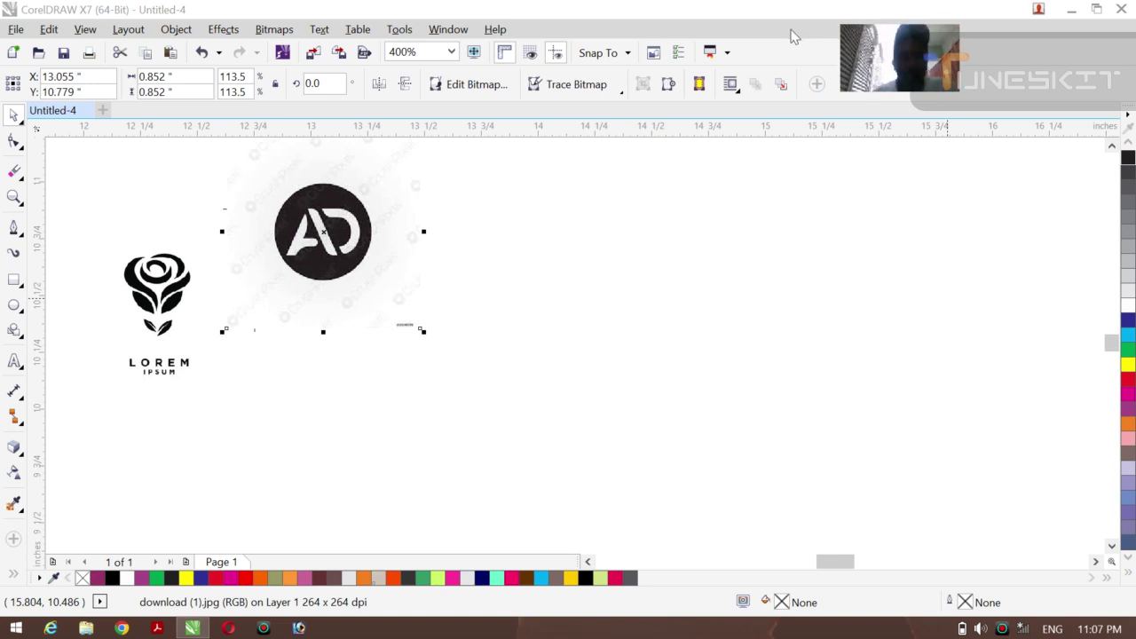
# - Center the AD logo image on the page, and move it slightly up and to the left
pyautogui.click(21, 122)
pyautogui.click(40, 112)
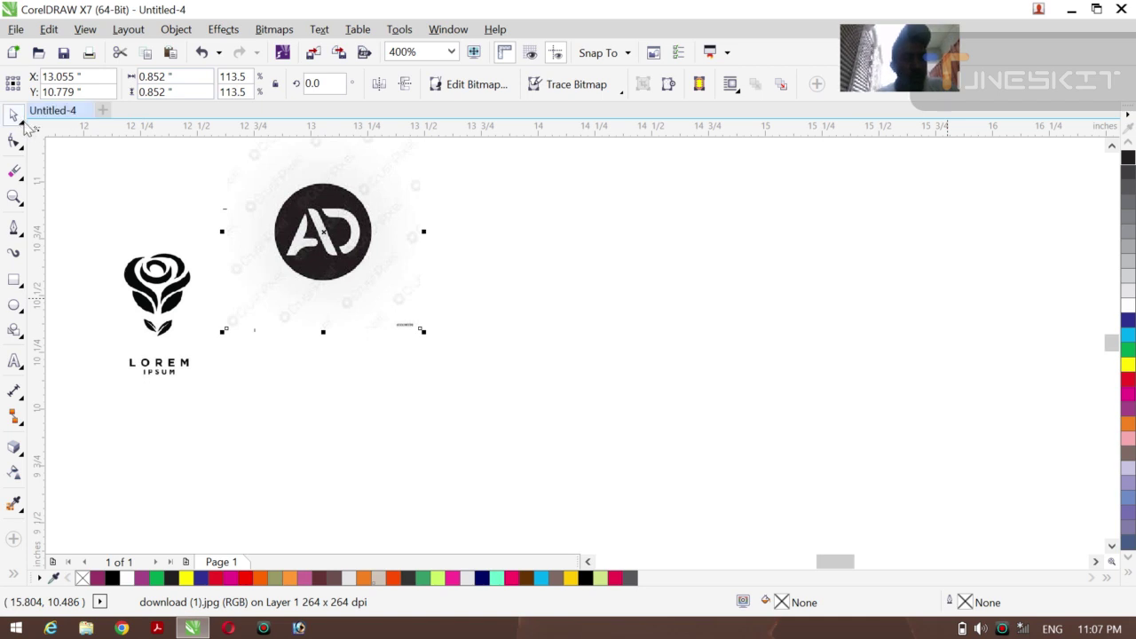
pyautogui.click(21, 122)
pyautogui.click(40, 112)
pyautogui.click(167, 180)
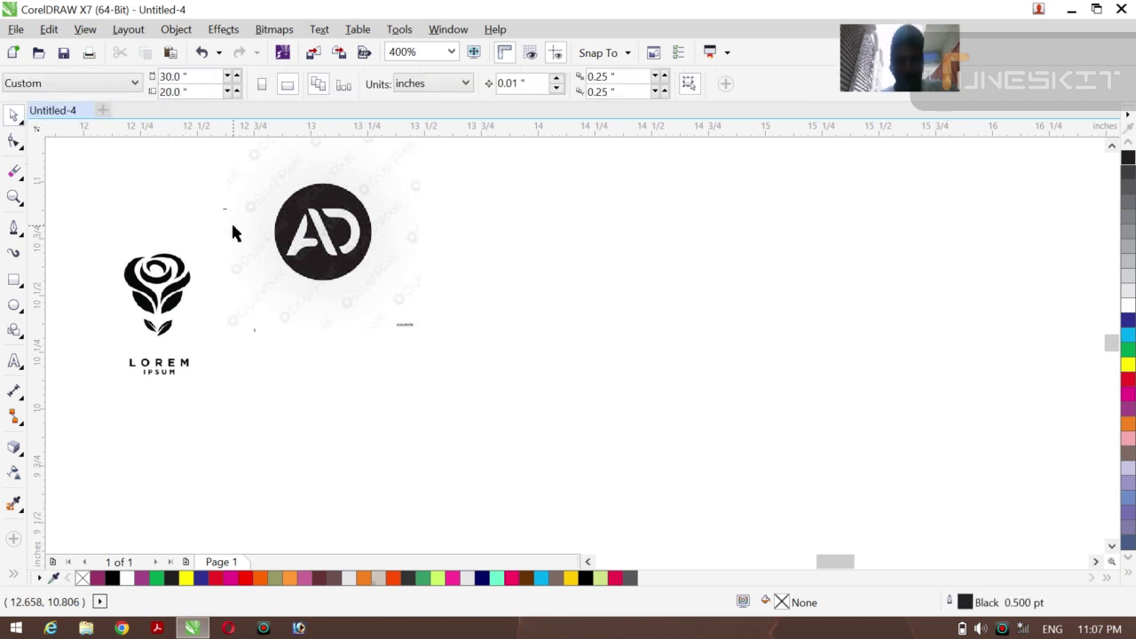
pyautogui.click(296, 274)
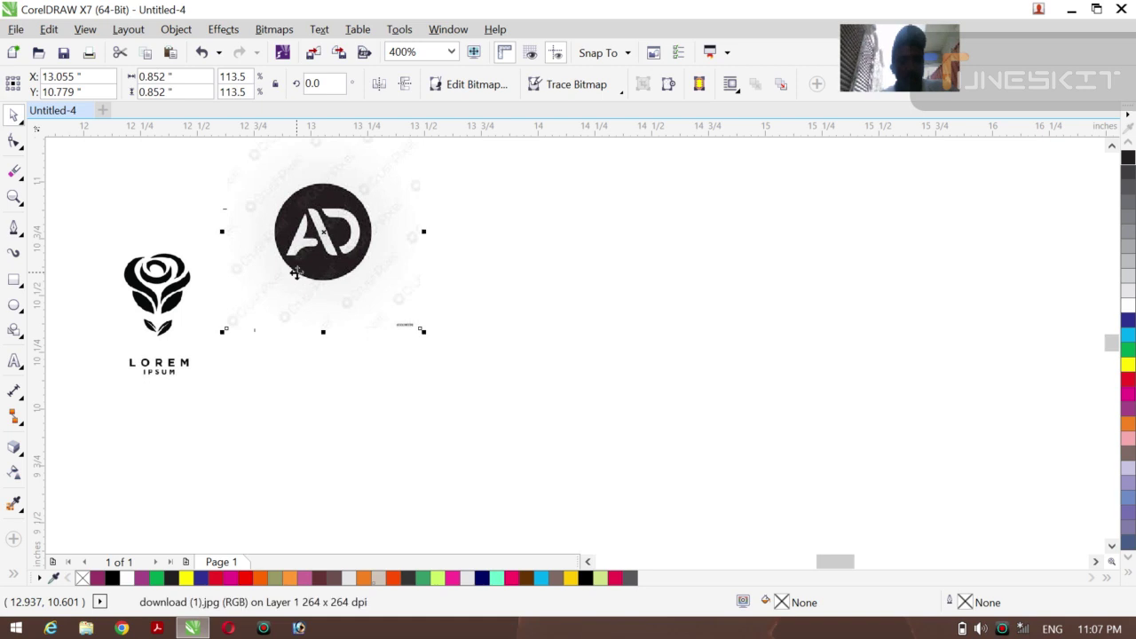
pyautogui.press('p')
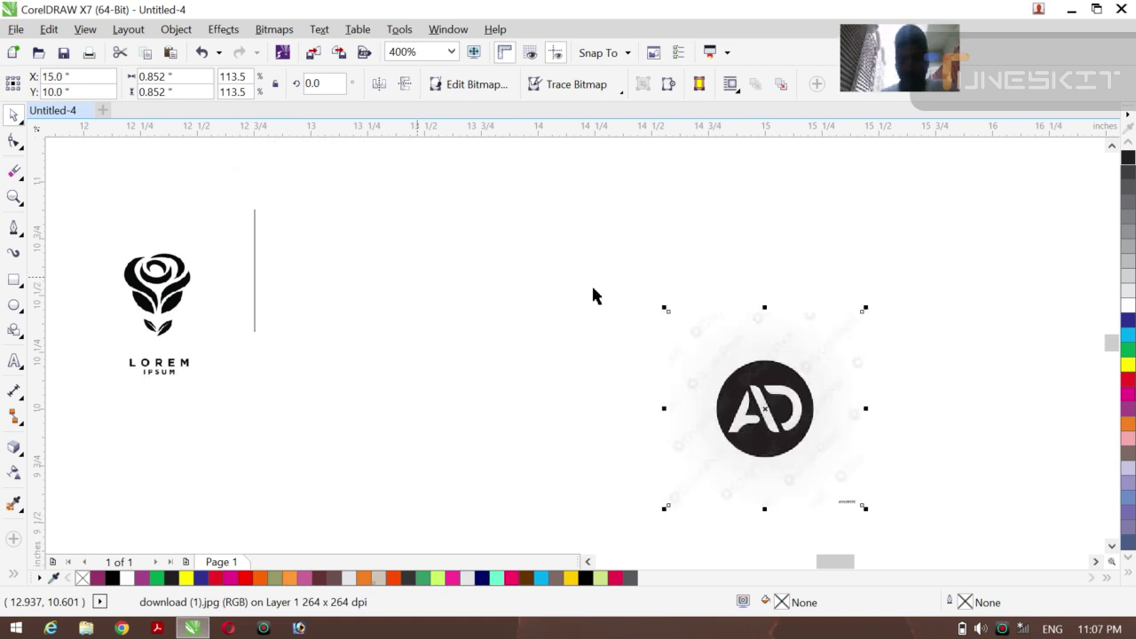
pyautogui.hscroll(2, 635, 337)
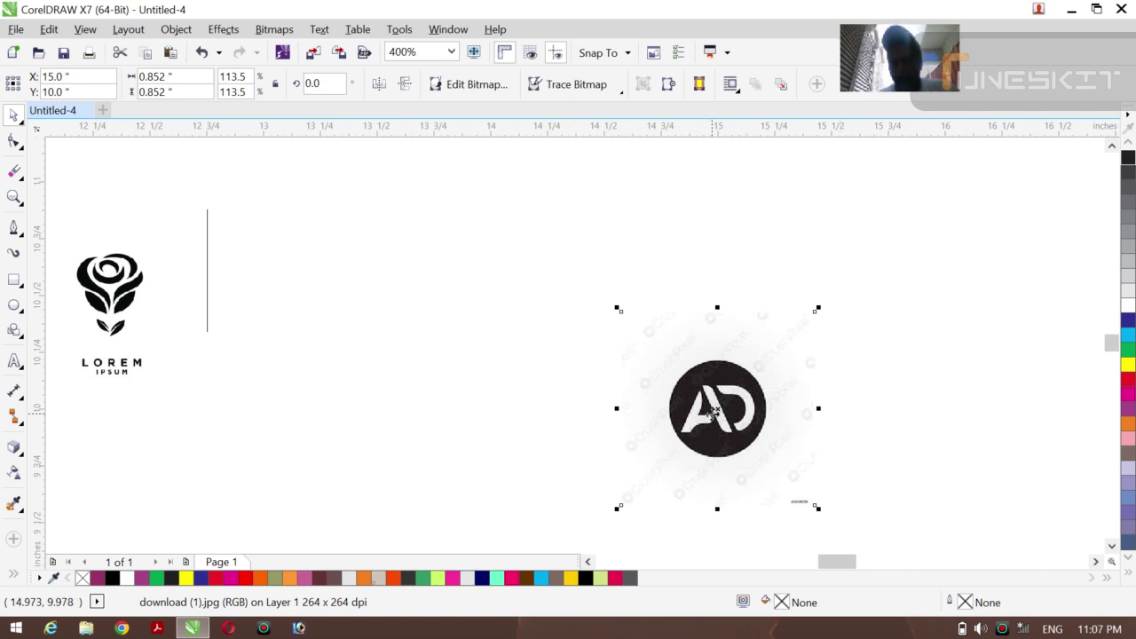
pyautogui.moveTo(701, 406); pyautogui.dragTo(637, 337)
pyautogui.click(808, 388)
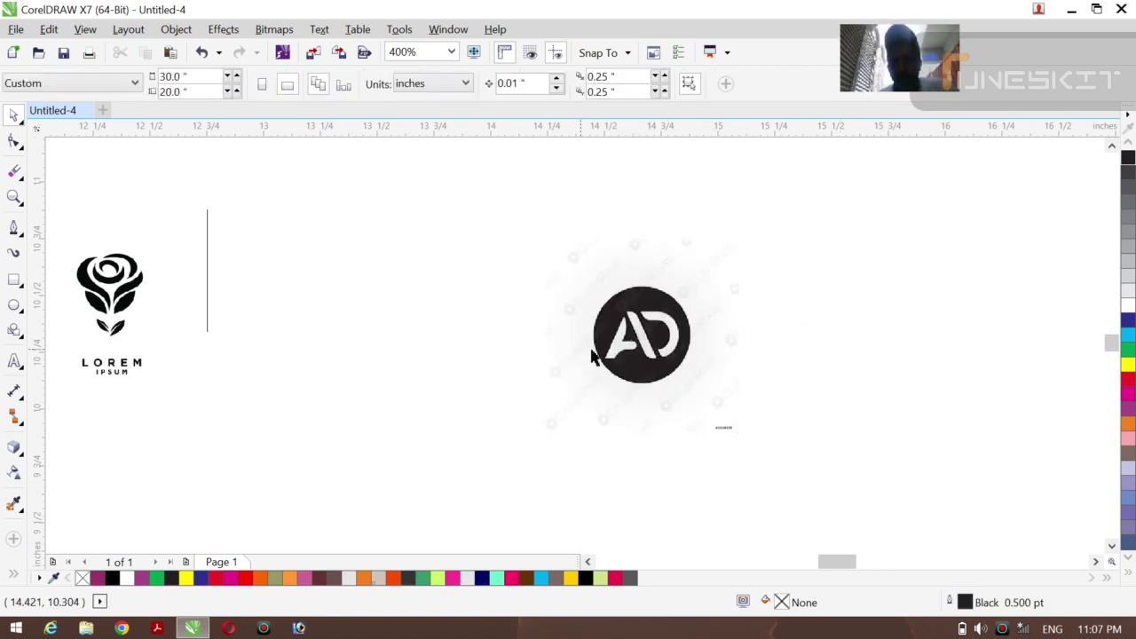
# - Trace the A's diagonal bar with the Pen tool as a closed four-point outline, about 0.13 by 0.2 inches
pyautogui.press('z')
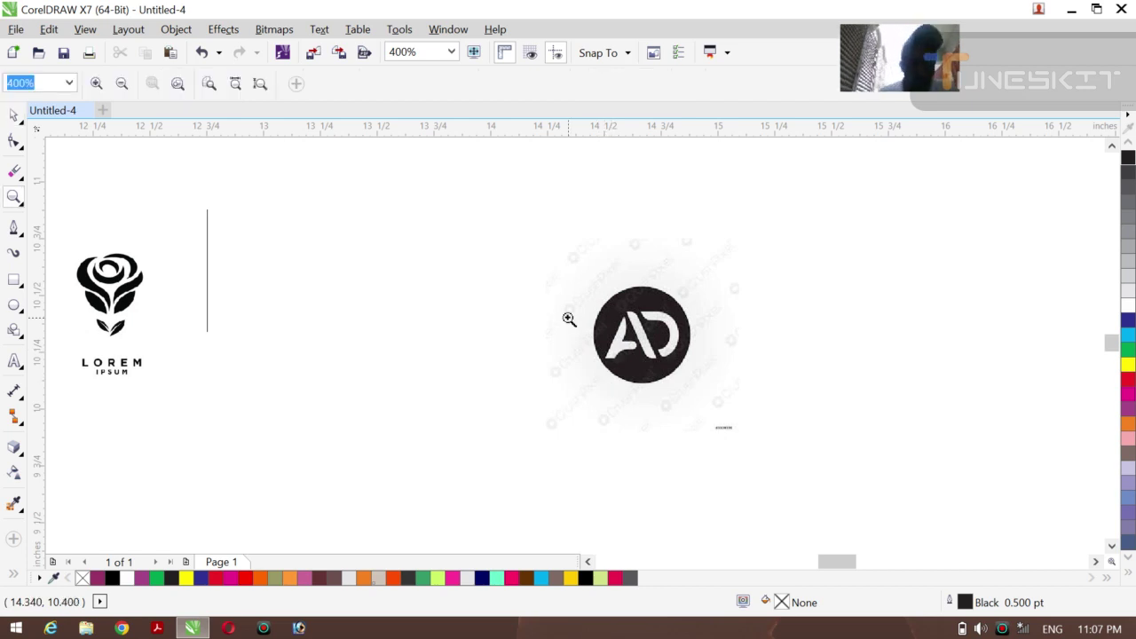
pyautogui.moveTo(532, 249); pyautogui.dragTo(749, 431)
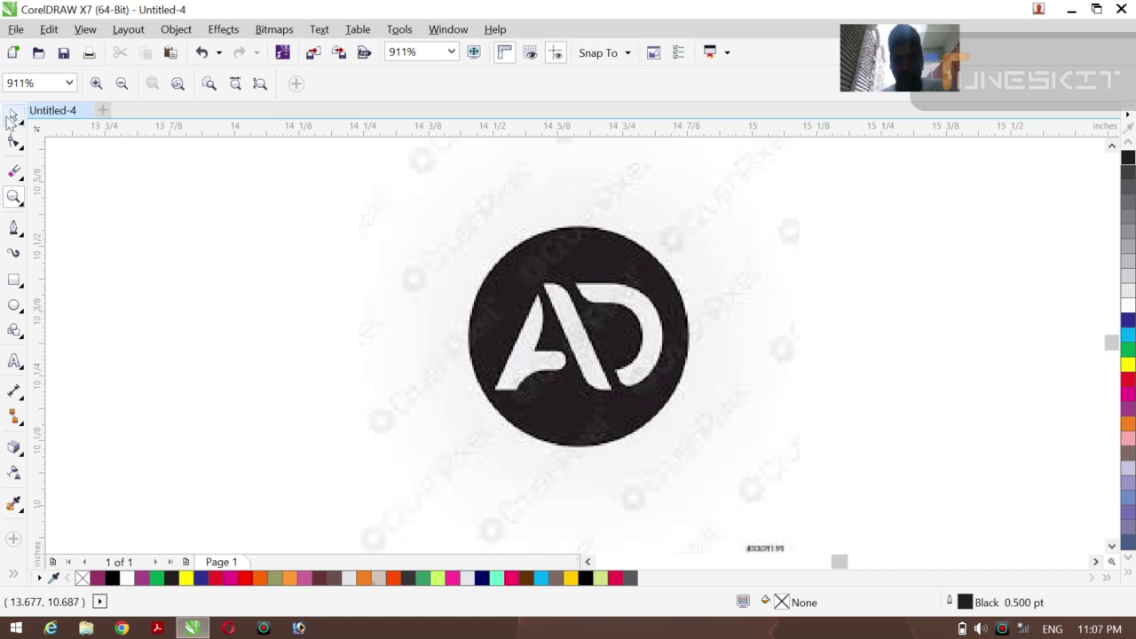
pyautogui.click(21, 125)
pyautogui.click(55, 111)
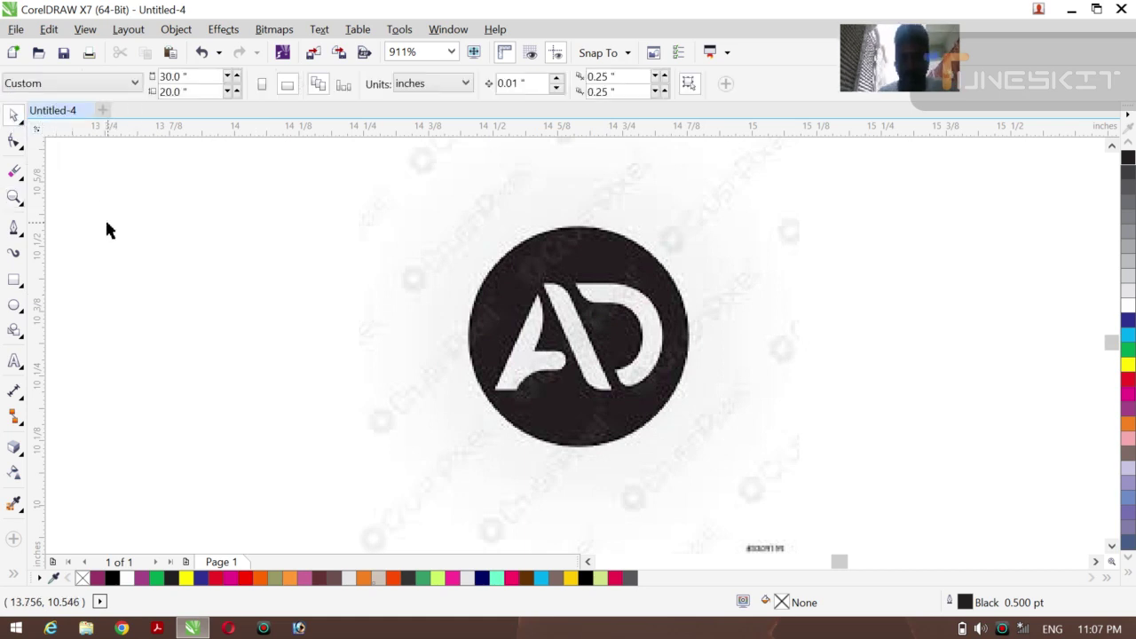
pyautogui.click(13, 227)
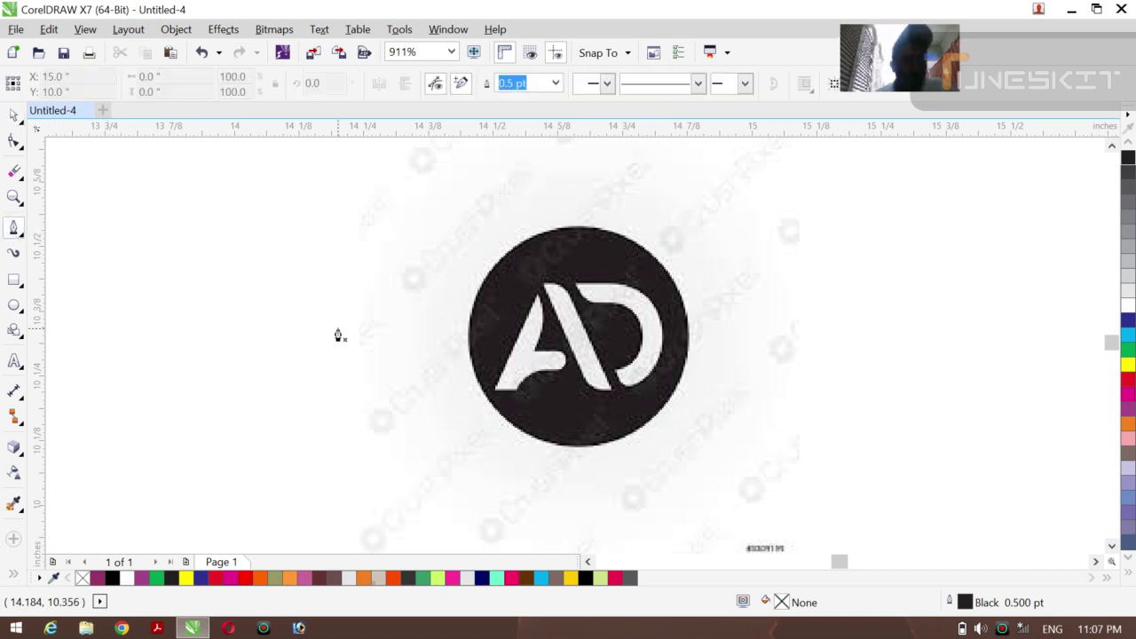
pyautogui.click(544, 287)
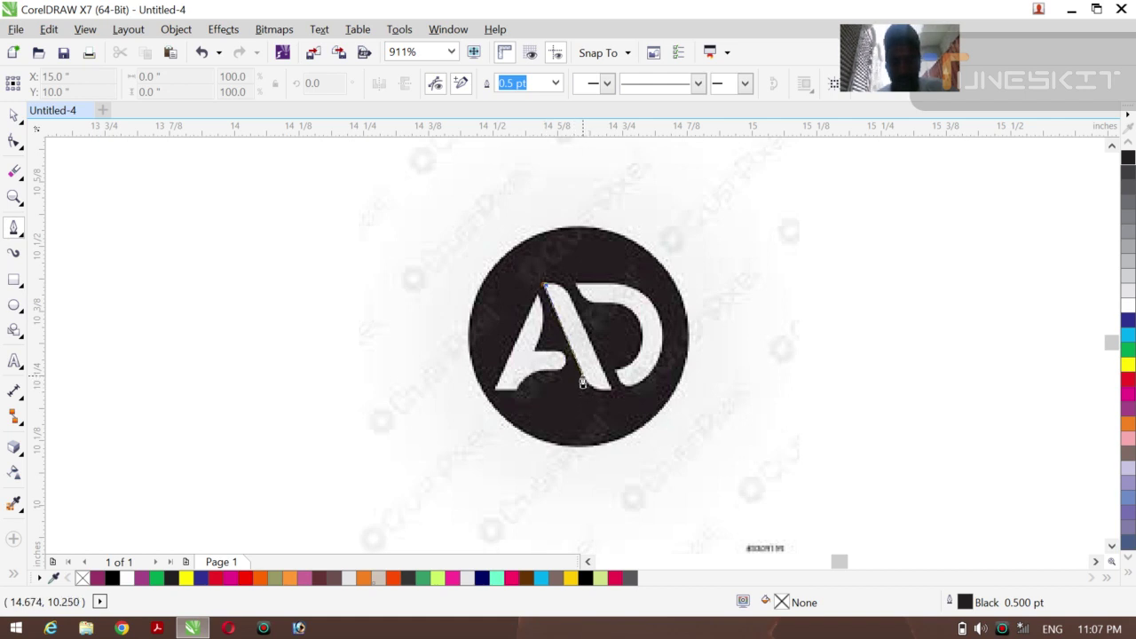
pyautogui.doubleClick(583, 381)
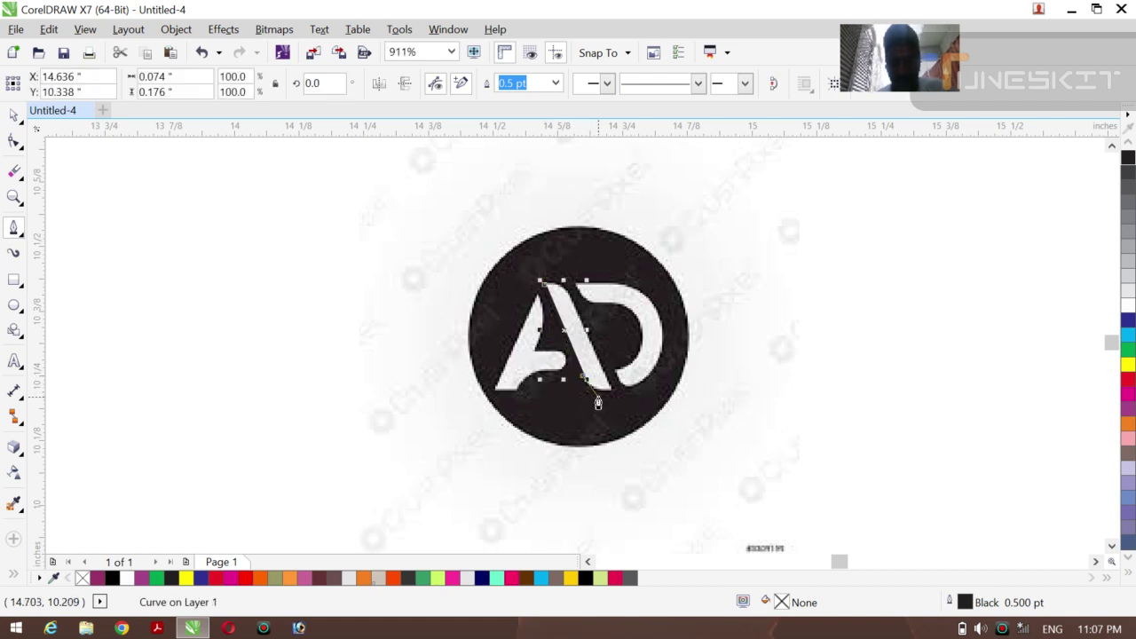
pyautogui.click(613, 391)
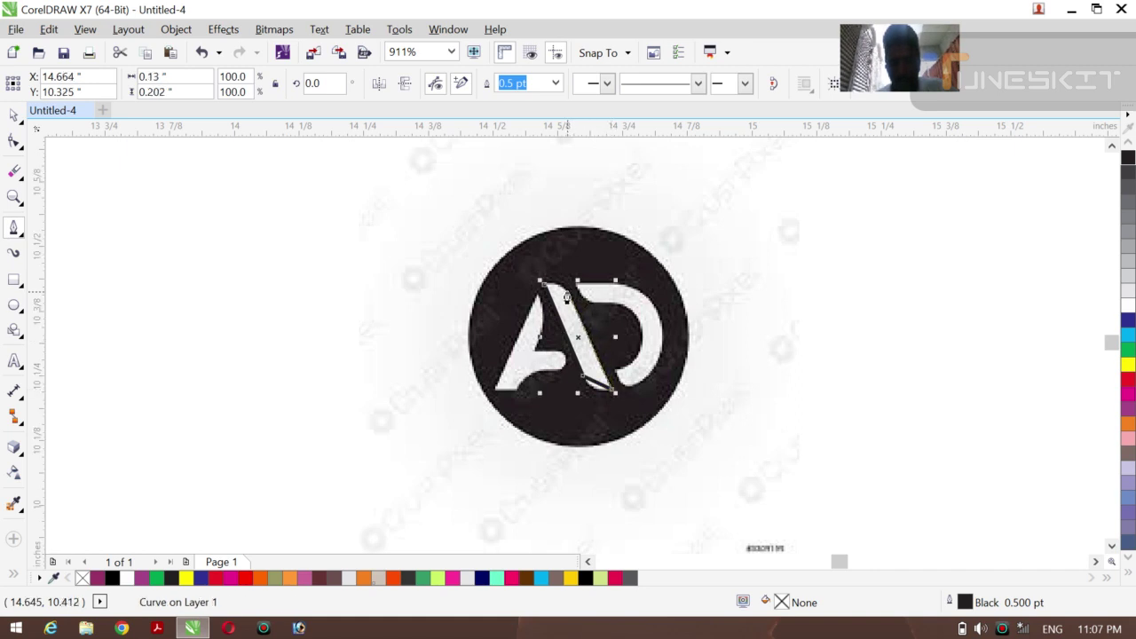
pyautogui.click(563, 294)
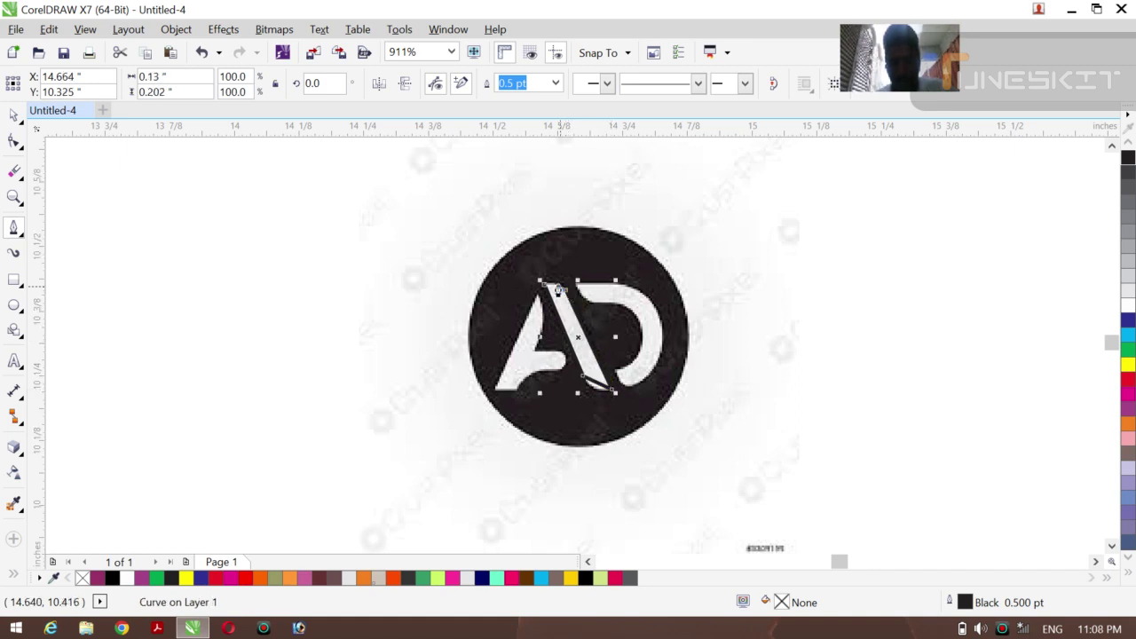
pyautogui.click(544, 290)
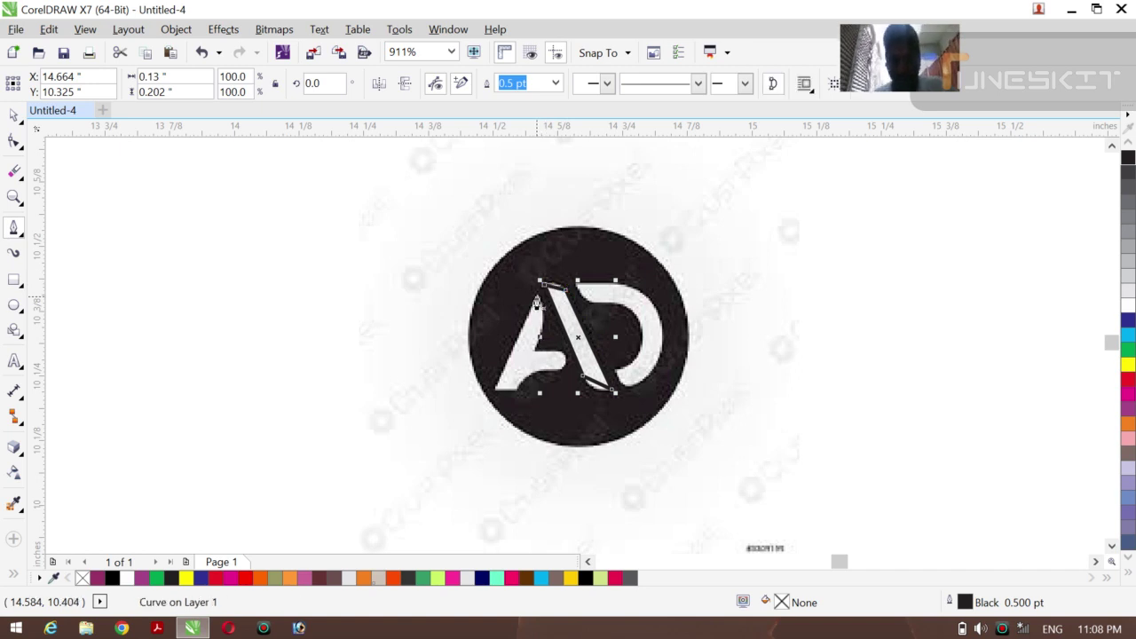
# - Trace the left part of the A with straight Pen segments as a closed outline, about 0.127 by 0.179 inches
pyautogui.click(536, 300)
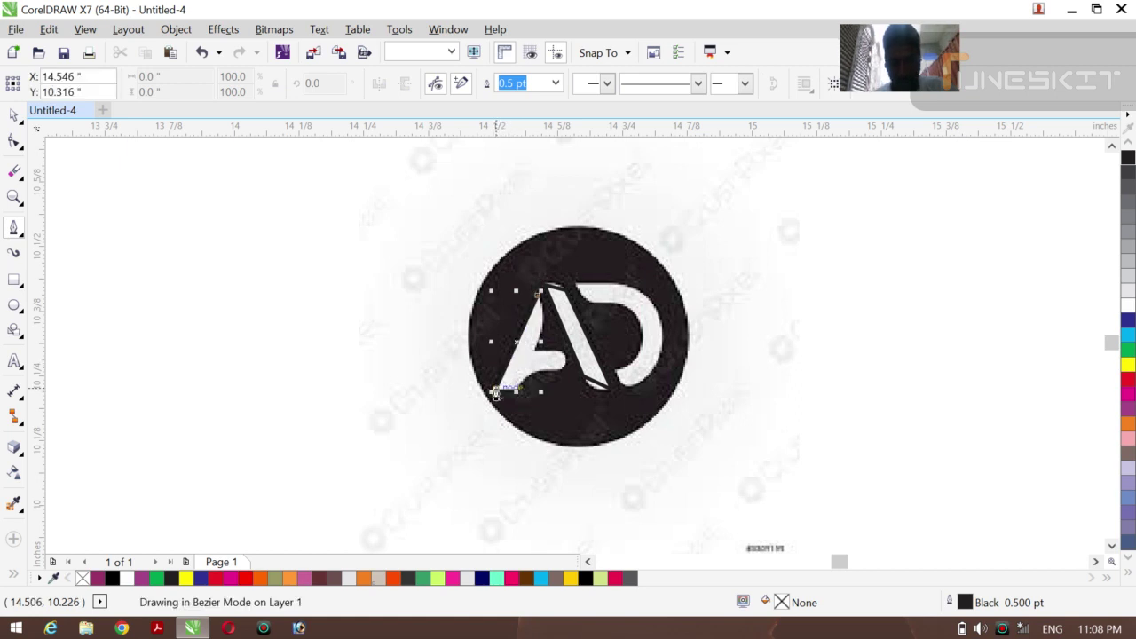
pyautogui.doubleClick(495, 394)
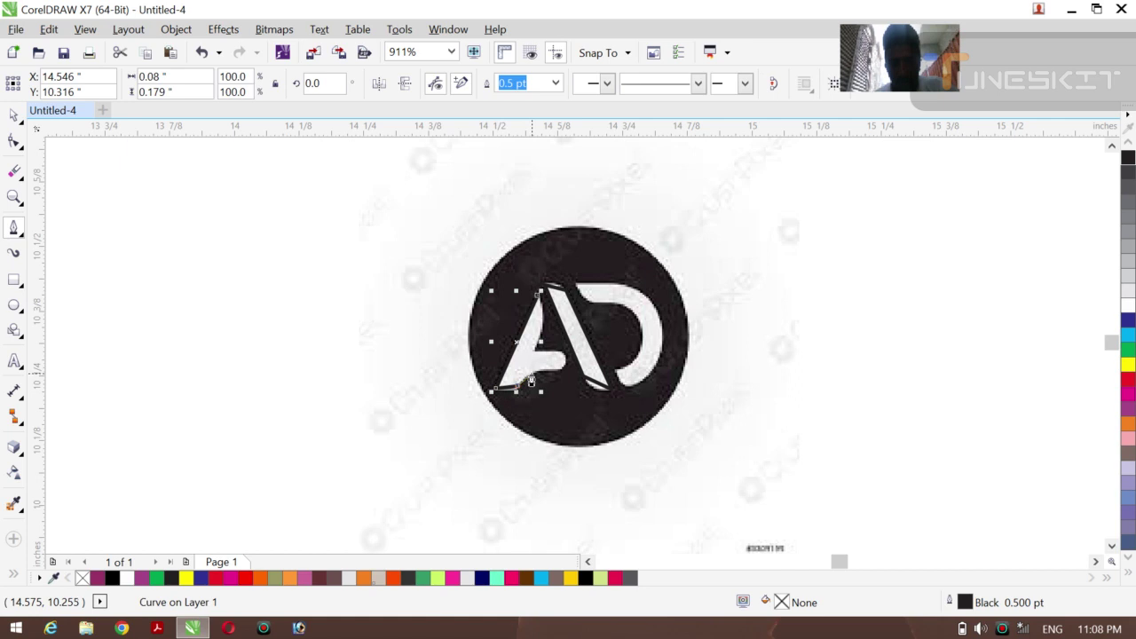
pyautogui.click(530, 382)
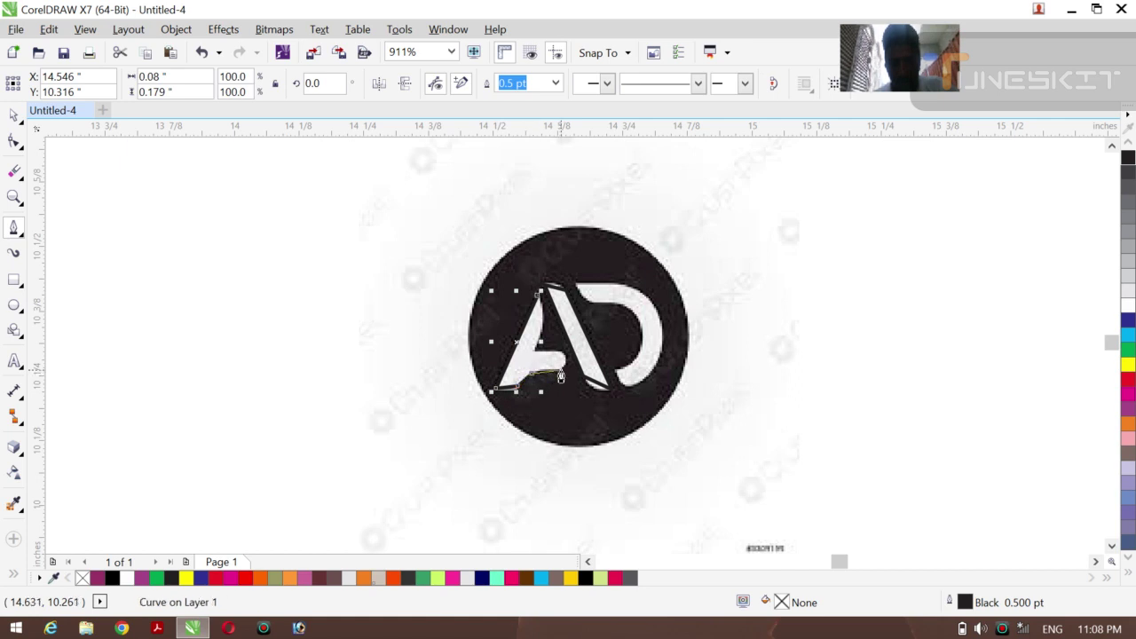
pyautogui.doubleClick(561, 372)
pyautogui.doubleClick(561, 359)
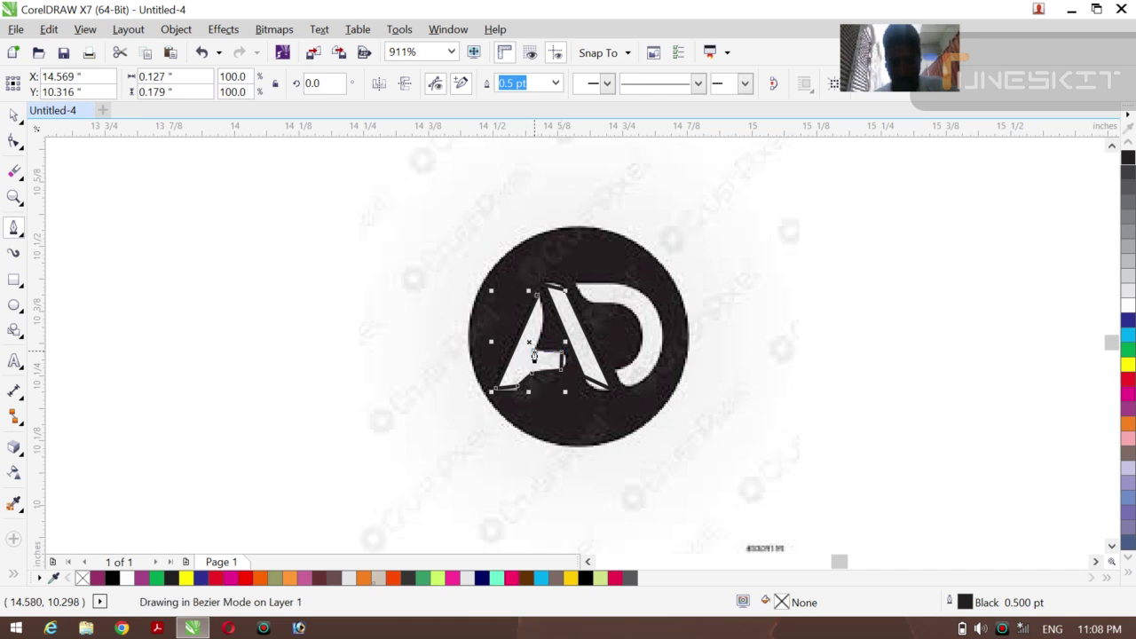
pyautogui.doubleClick(532, 347)
pyautogui.doubleClick(540, 330)
pyautogui.doubleClick(537, 300)
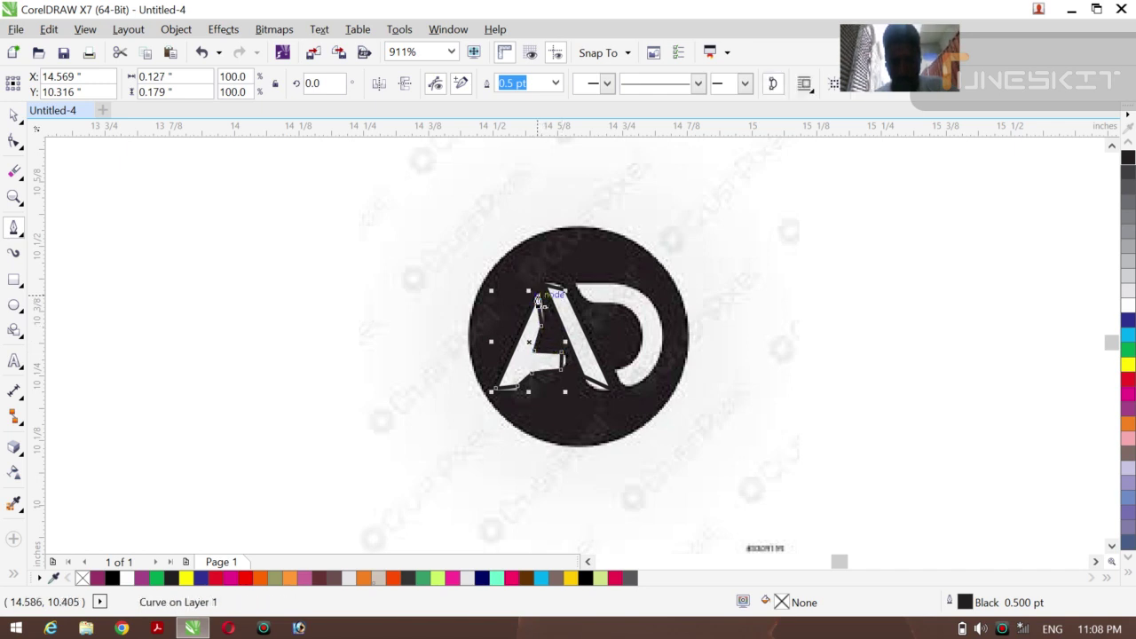
# - Draw a closed four-point Pen outline joining the D's two slanted ends, about 0.095 by 0.2 inches
pyautogui.click(590, 306)
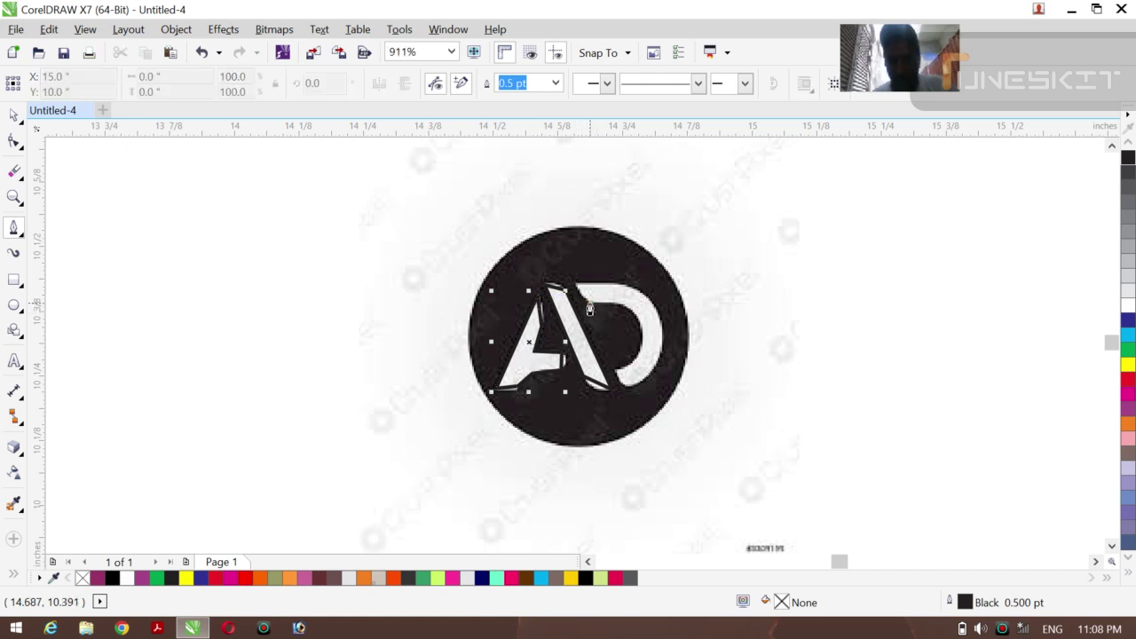
pyautogui.click(616, 376)
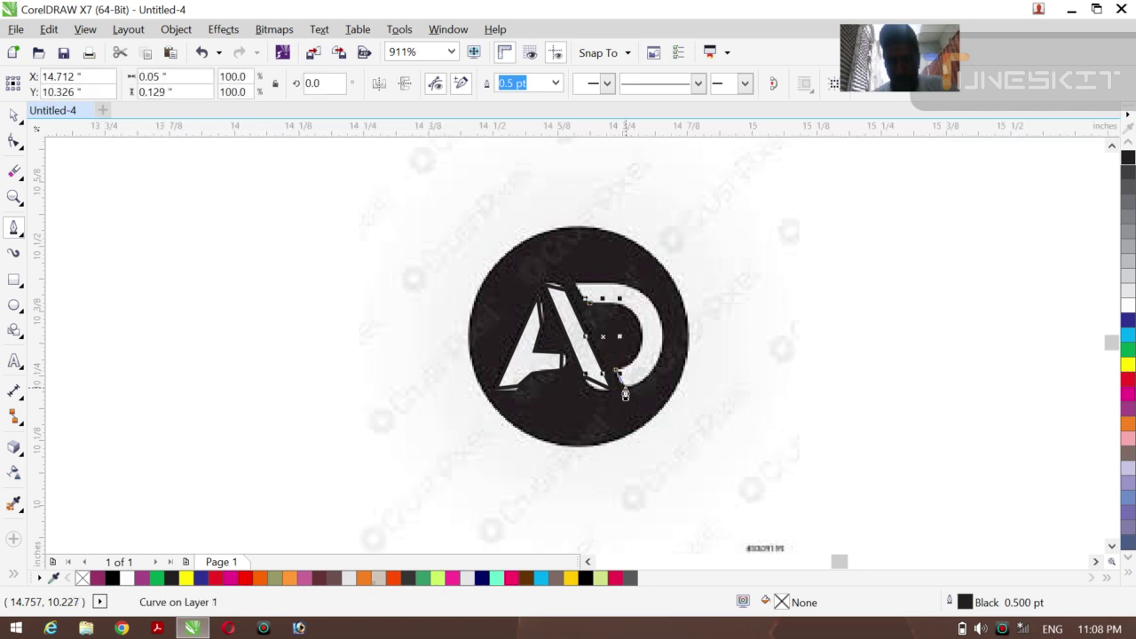
pyautogui.click(627, 387)
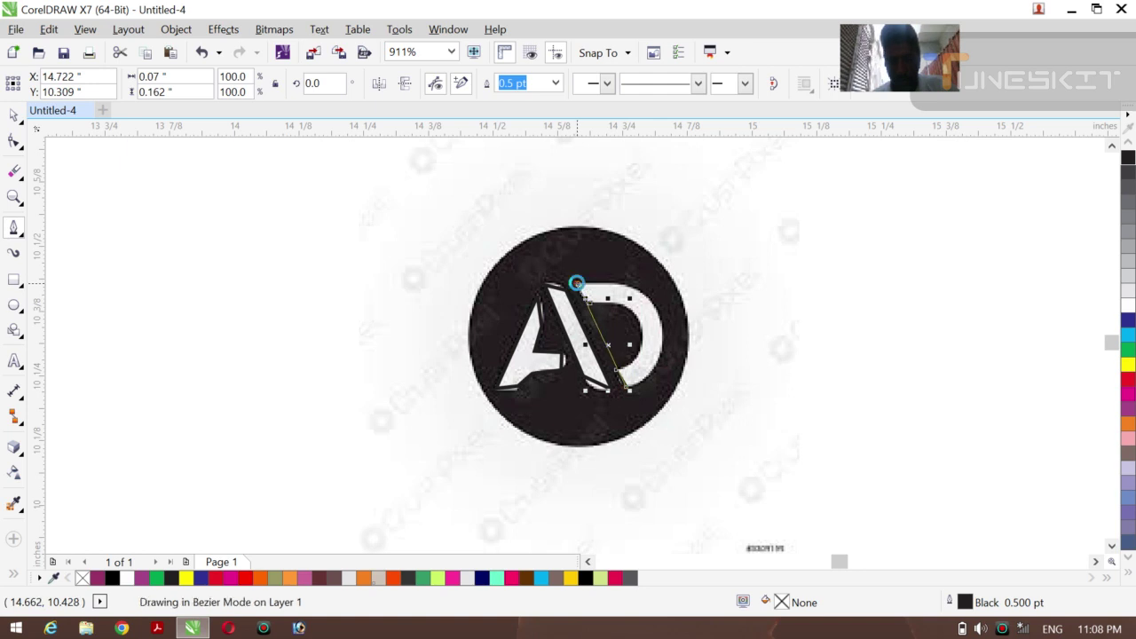
pyautogui.click(576, 283)
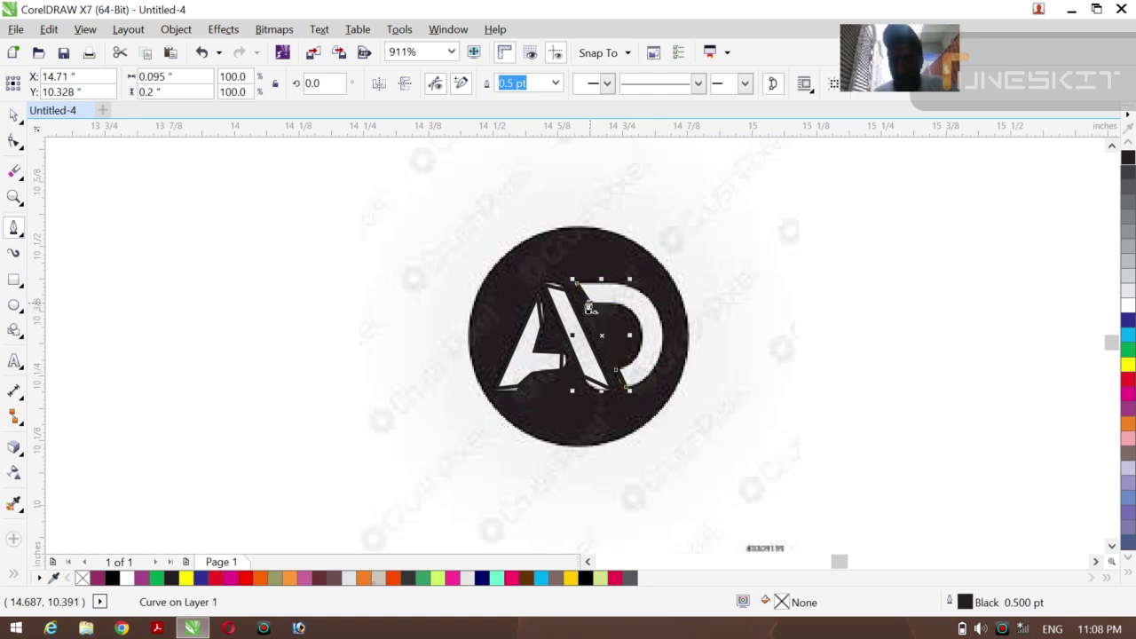
pyautogui.rightClick(1122, 379)
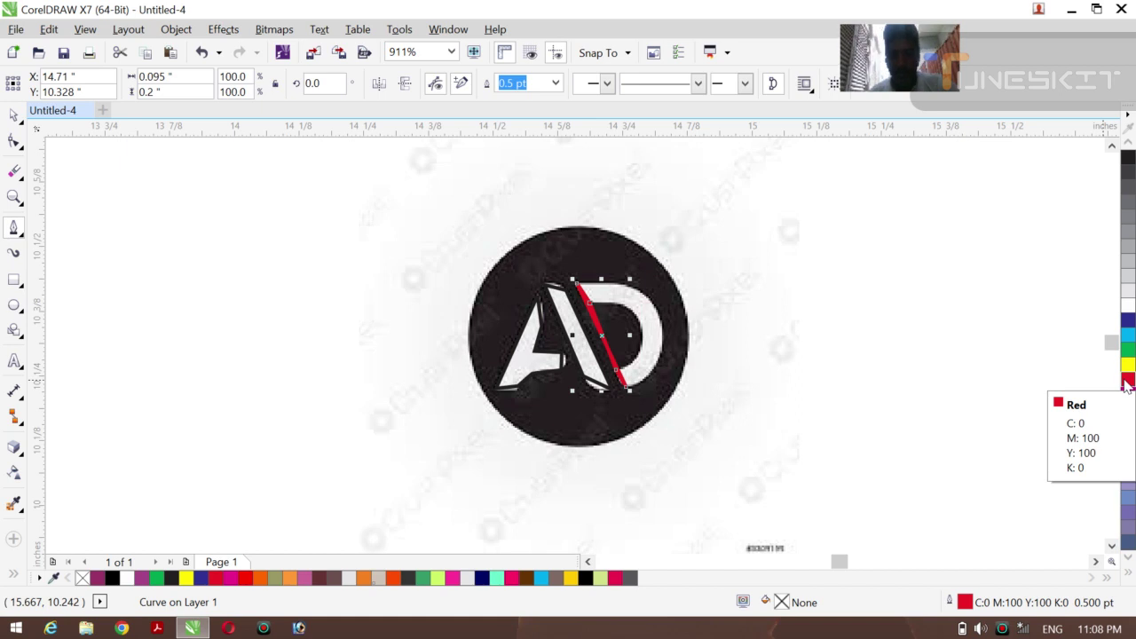
pyautogui.hotkey('ctrl', 'z')
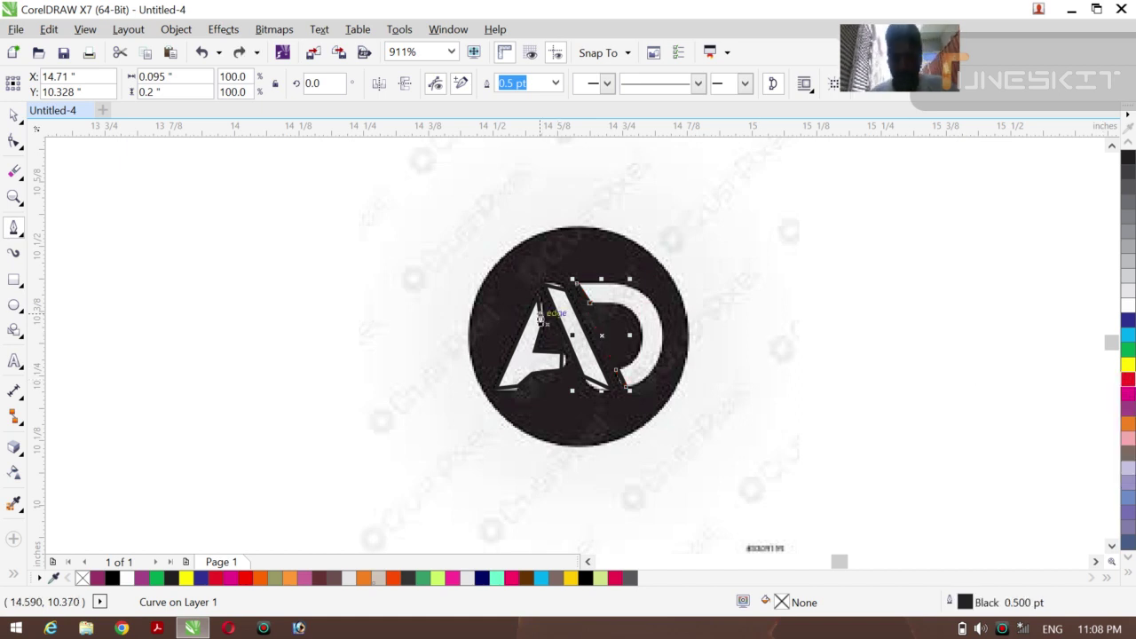
# - Give the traced left part of the A a red outline and set its width to Hairline
pyautogui.click(17, 118)
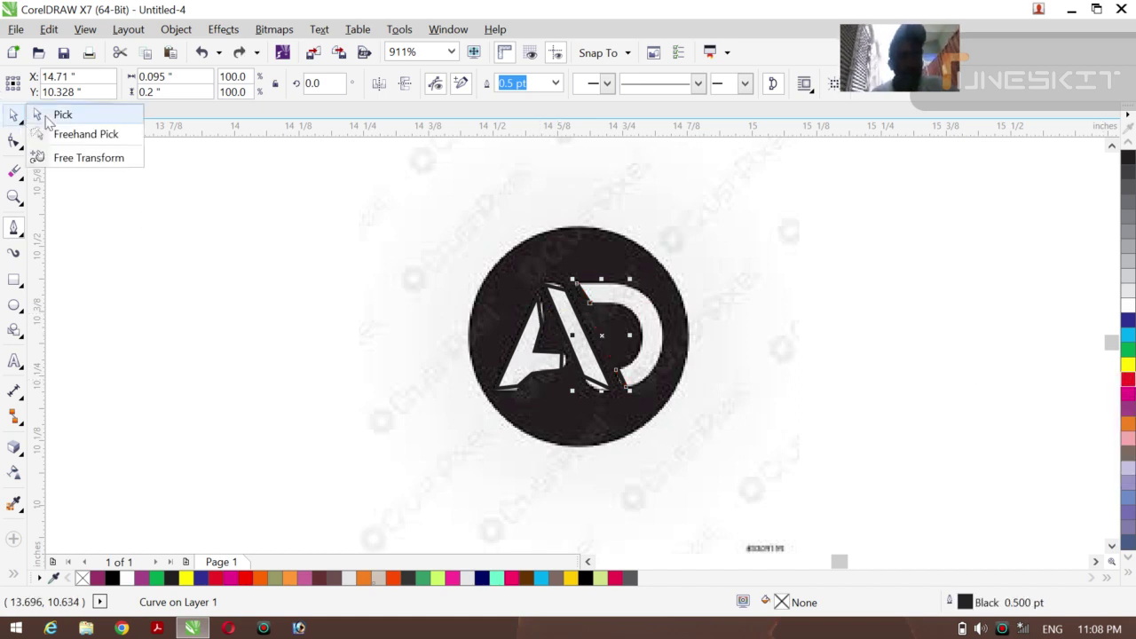
pyautogui.click(53, 115)
pyautogui.click(507, 391)
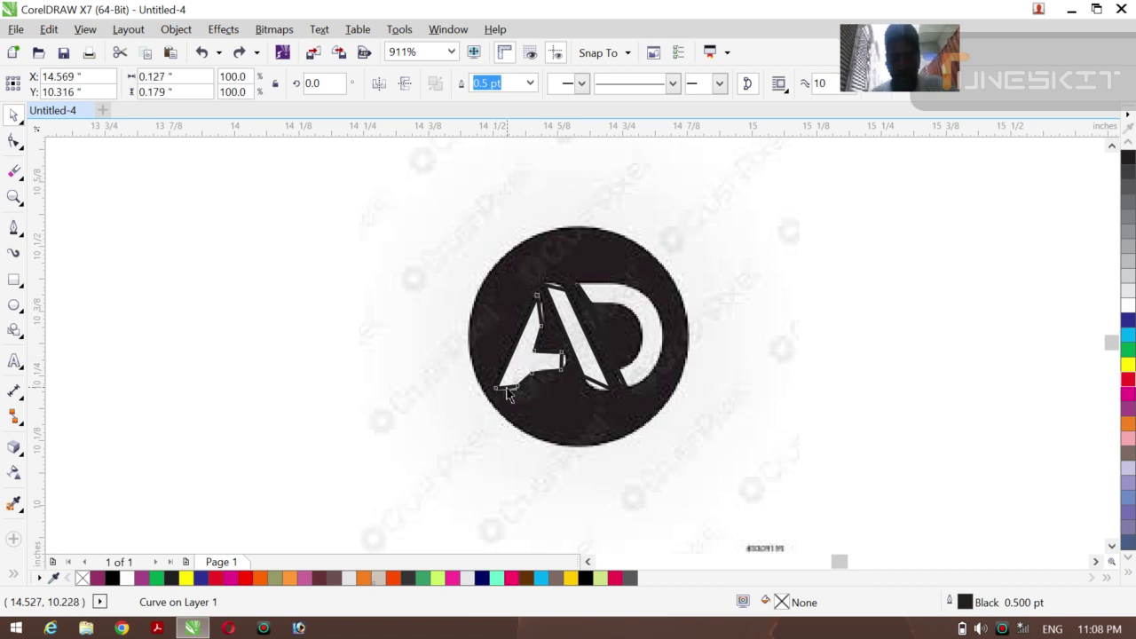
pyautogui.rightClick(1128, 380)
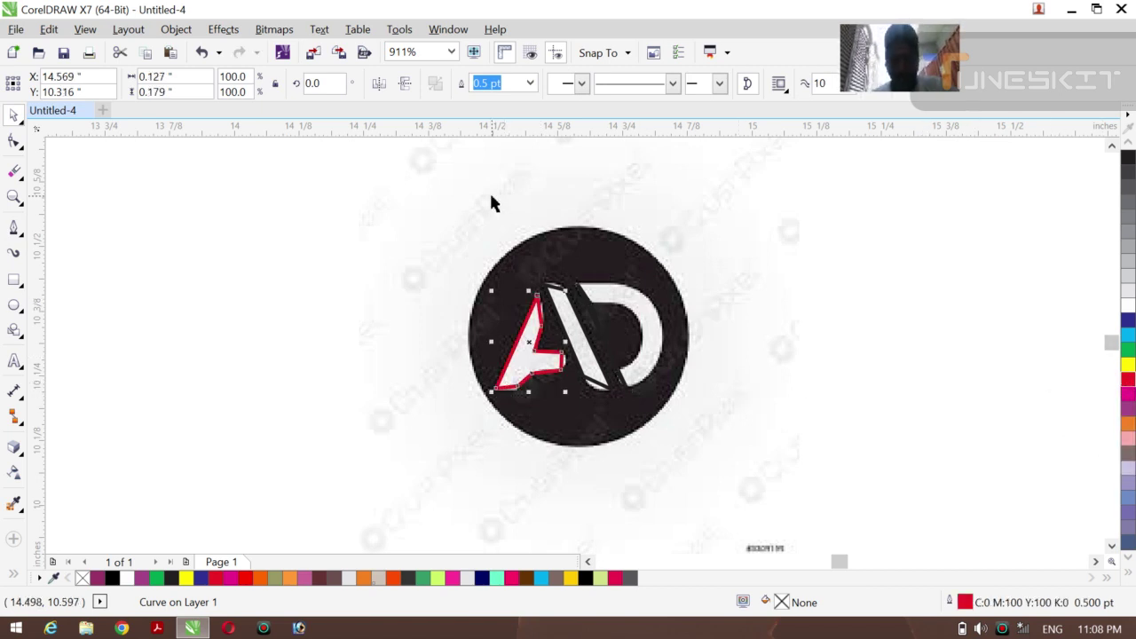
pyautogui.click(529, 83)
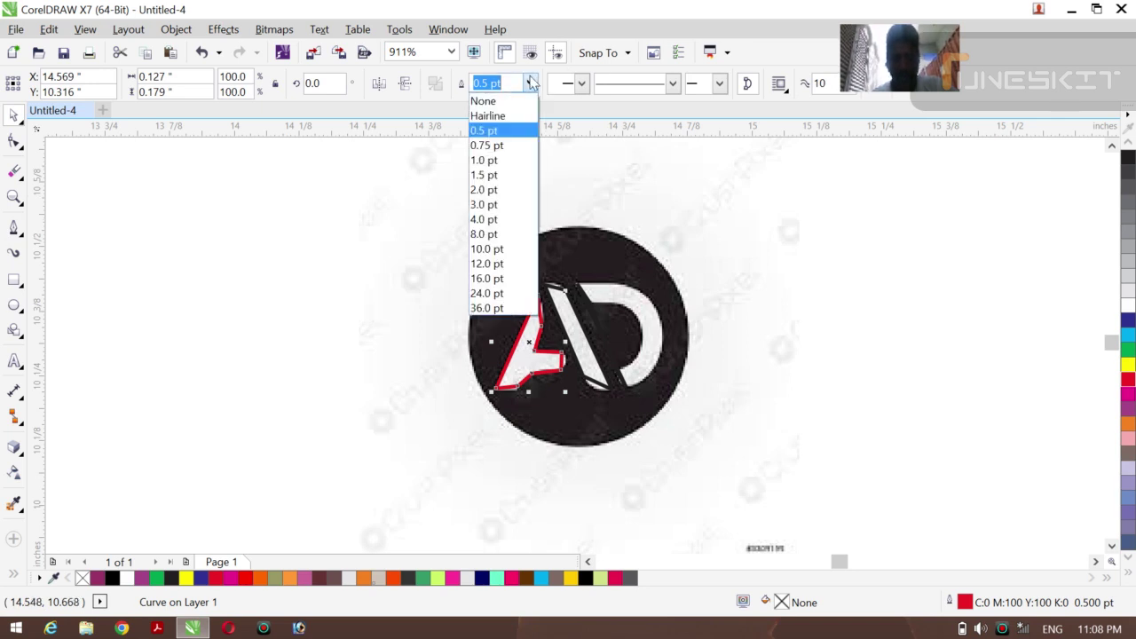
pyautogui.click(500, 116)
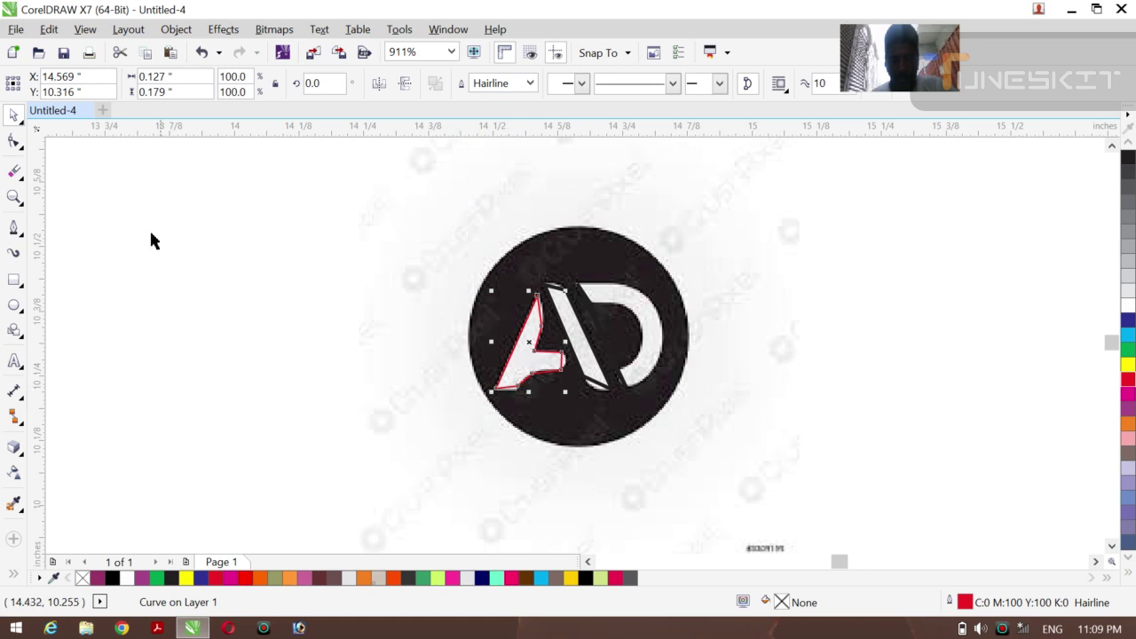
# - Move the node at the right end of the left A outline's foot slightly down to level its base edge
pyautogui.click(14, 141)
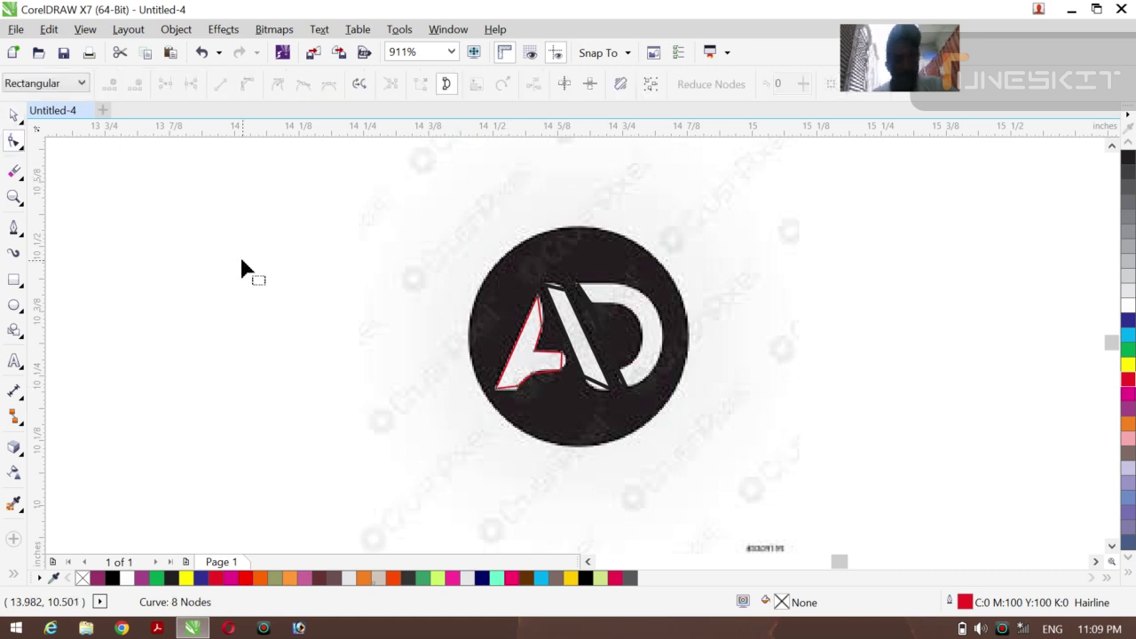
pyautogui.click(518, 395)
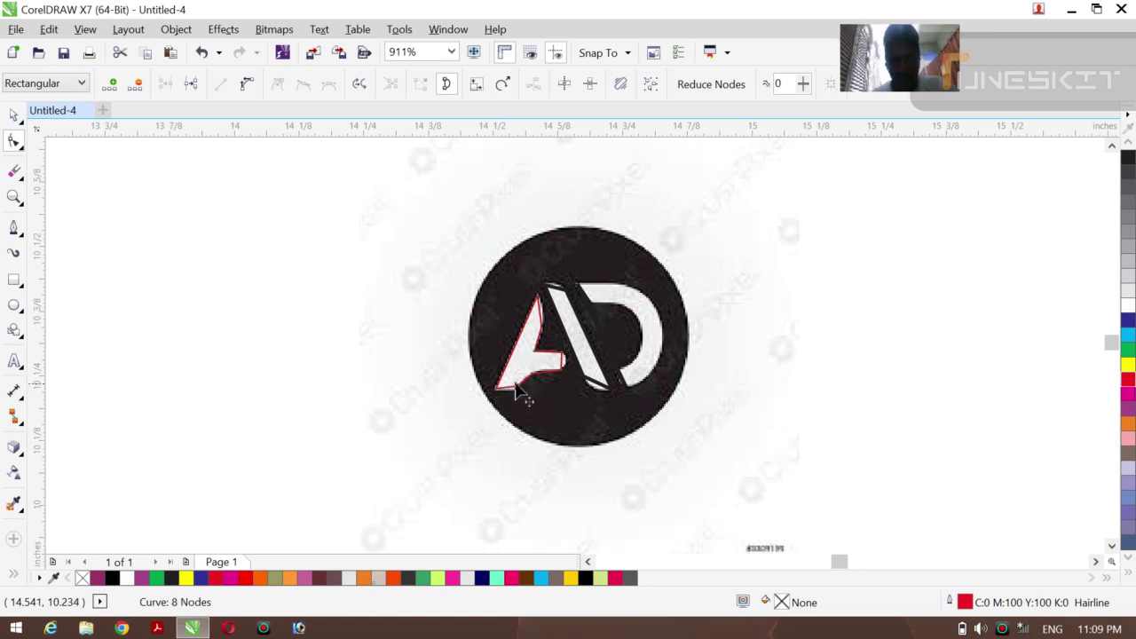
pyautogui.click(519, 396)
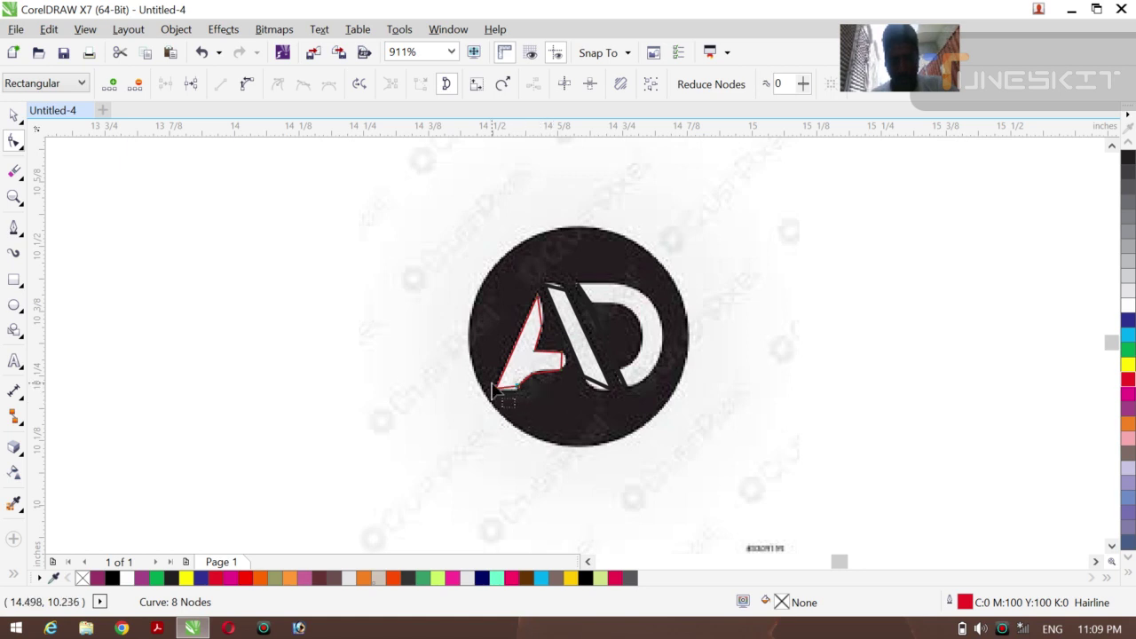
pyautogui.press('z')
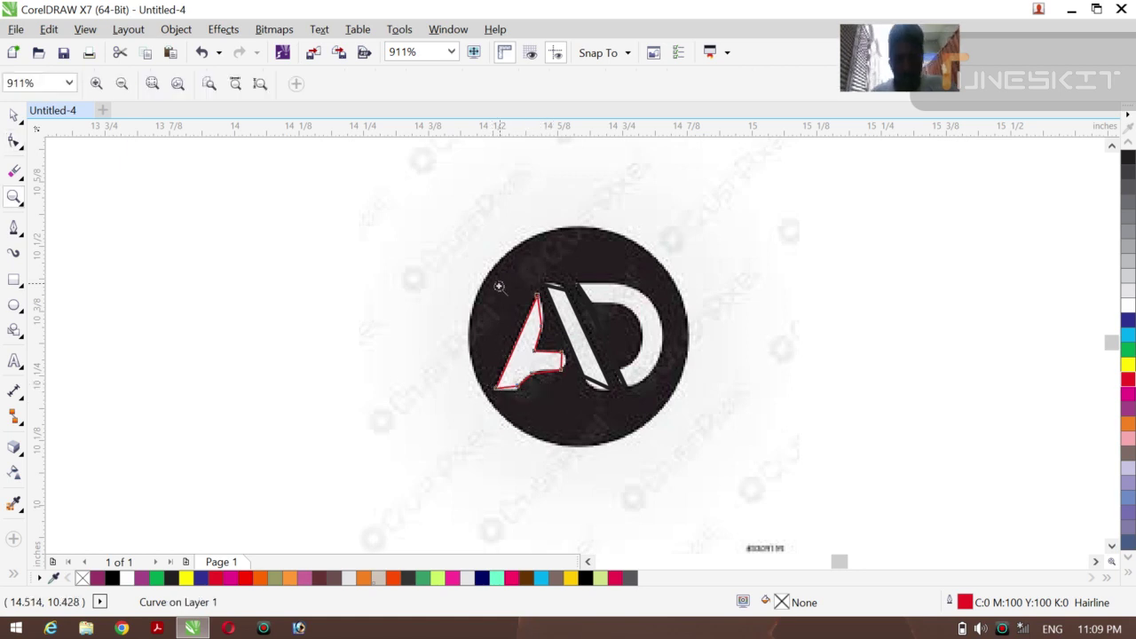
pyautogui.moveTo(499, 285); pyautogui.dragTo(565, 398)
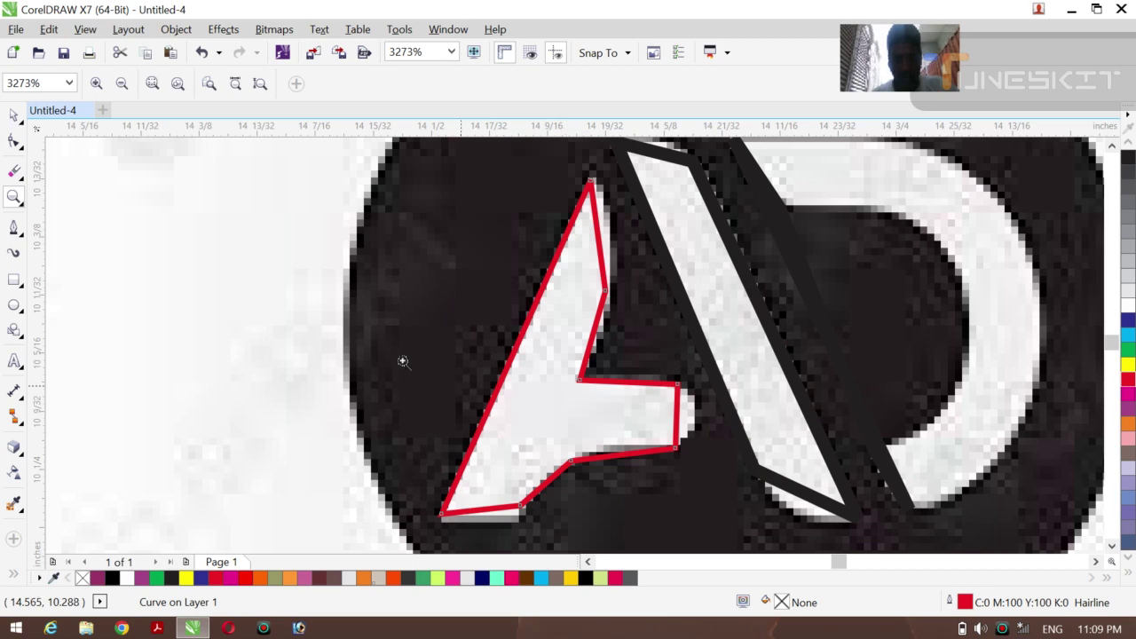
pyautogui.click(14, 142)
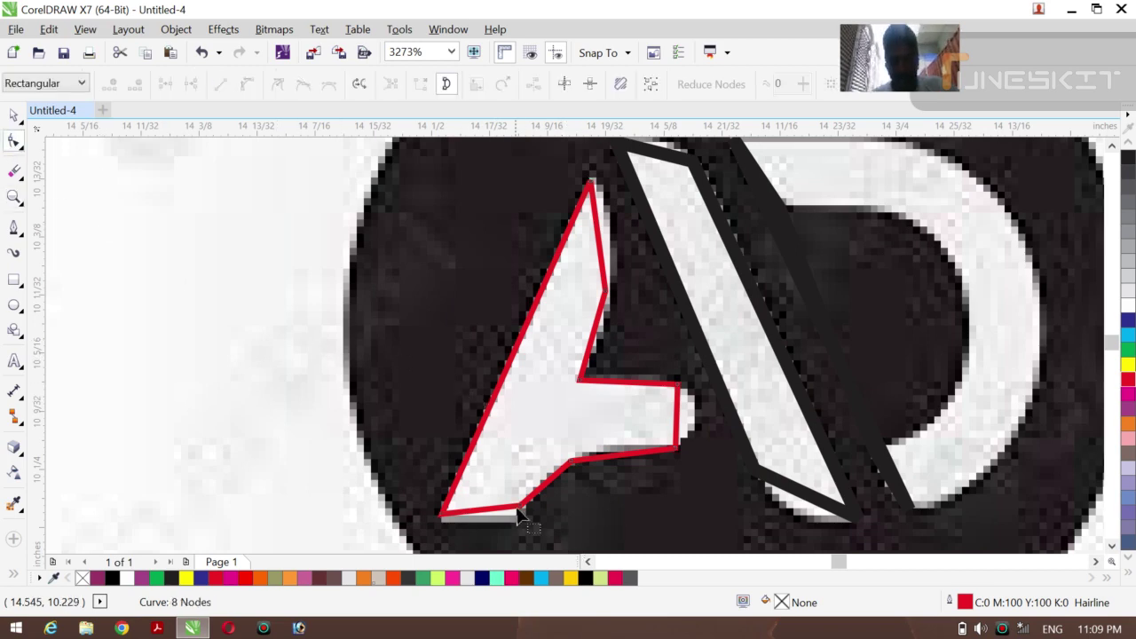
pyautogui.moveTo(519, 515); pyautogui.dragTo(520, 519)
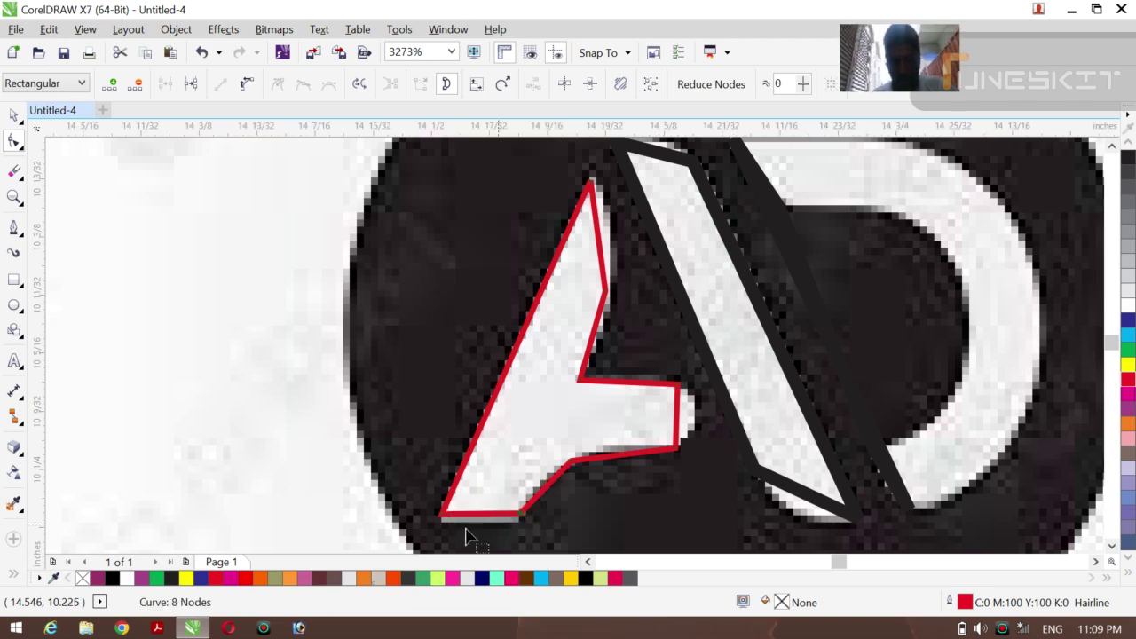
# - Convert the slanted segment above the A's foot and the crossbar's lower edge to curves and bend both to follow the bitmap
pyautogui.click(550, 484)
pyautogui.rightClick(550, 484)
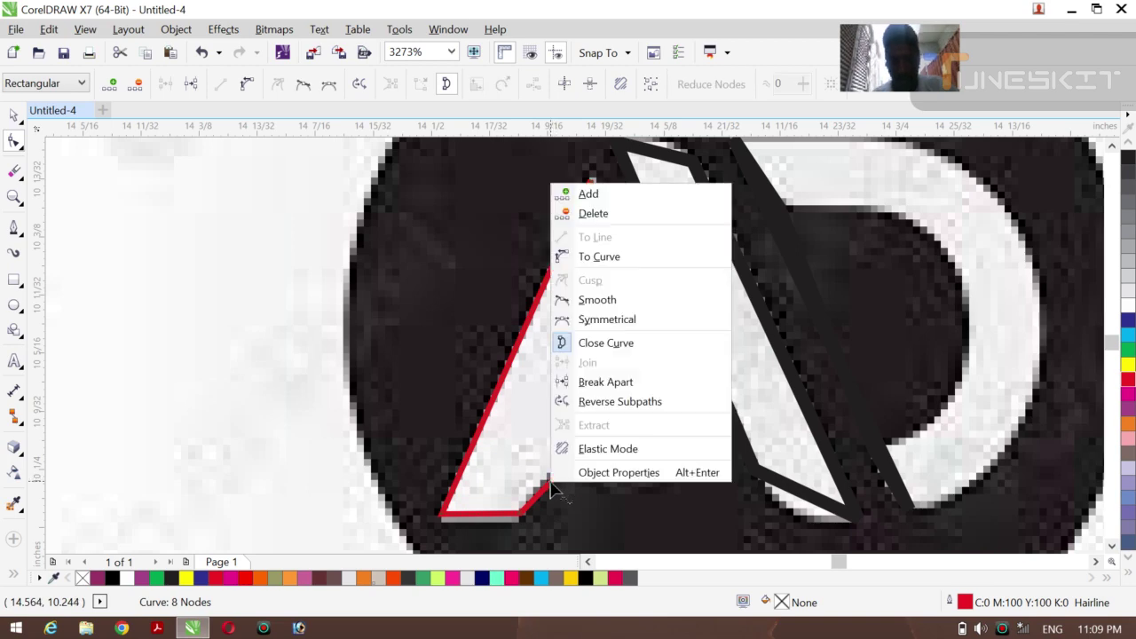
pyautogui.click(587, 259)
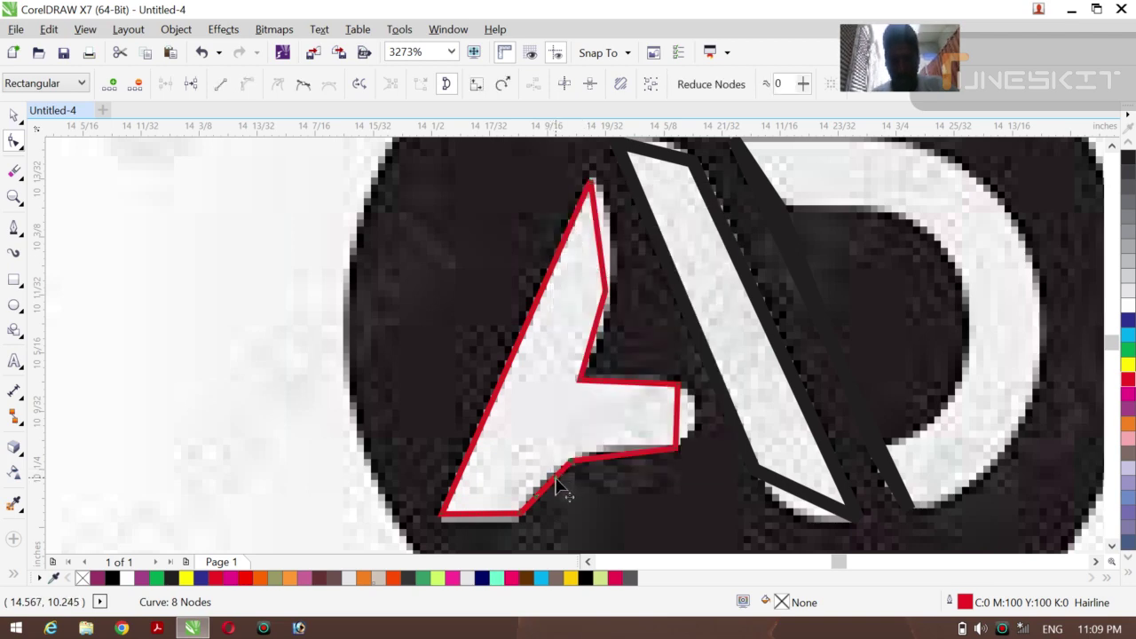
pyautogui.moveTo(556, 486); pyautogui.dragTo(535, 507)
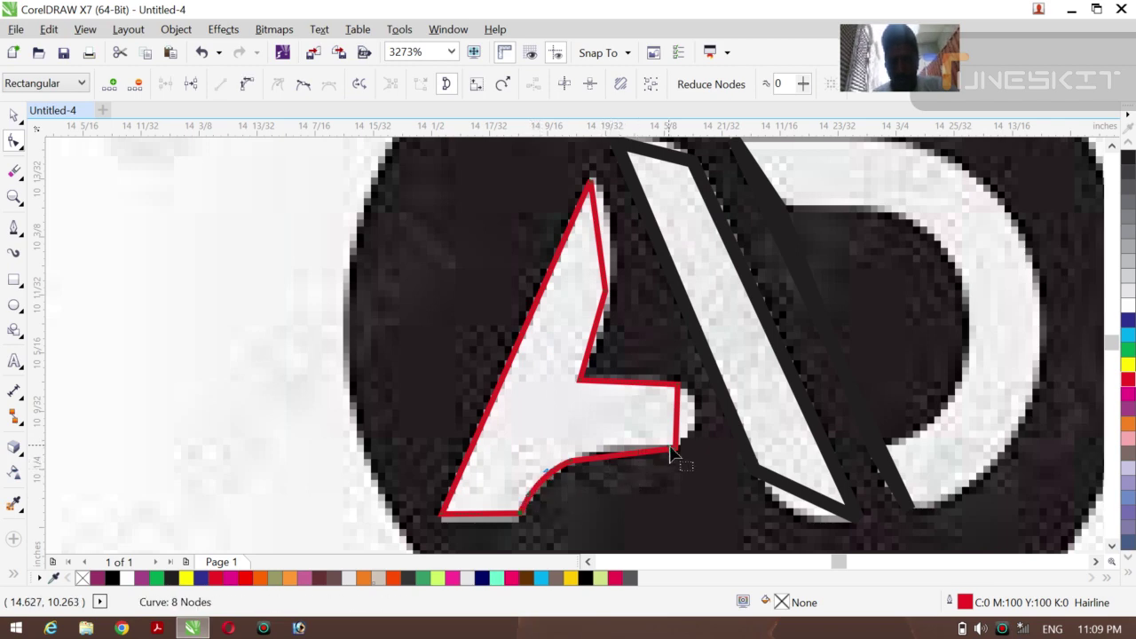
pyautogui.click(625, 462)
pyautogui.rightClick(624, 456)
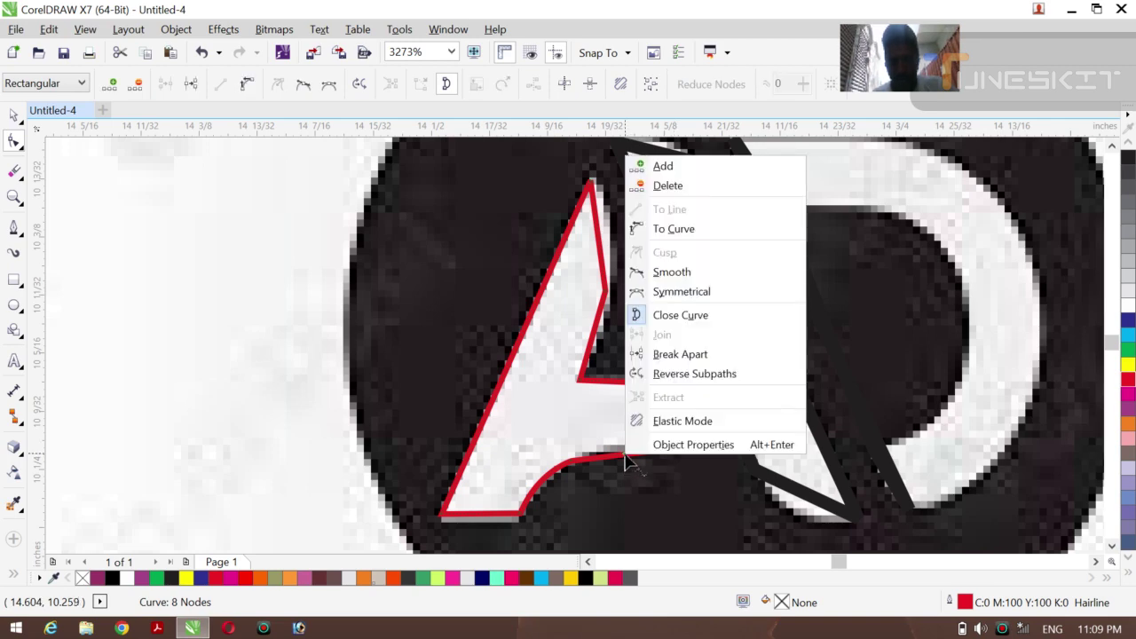
pyautogui.click(674, 229)
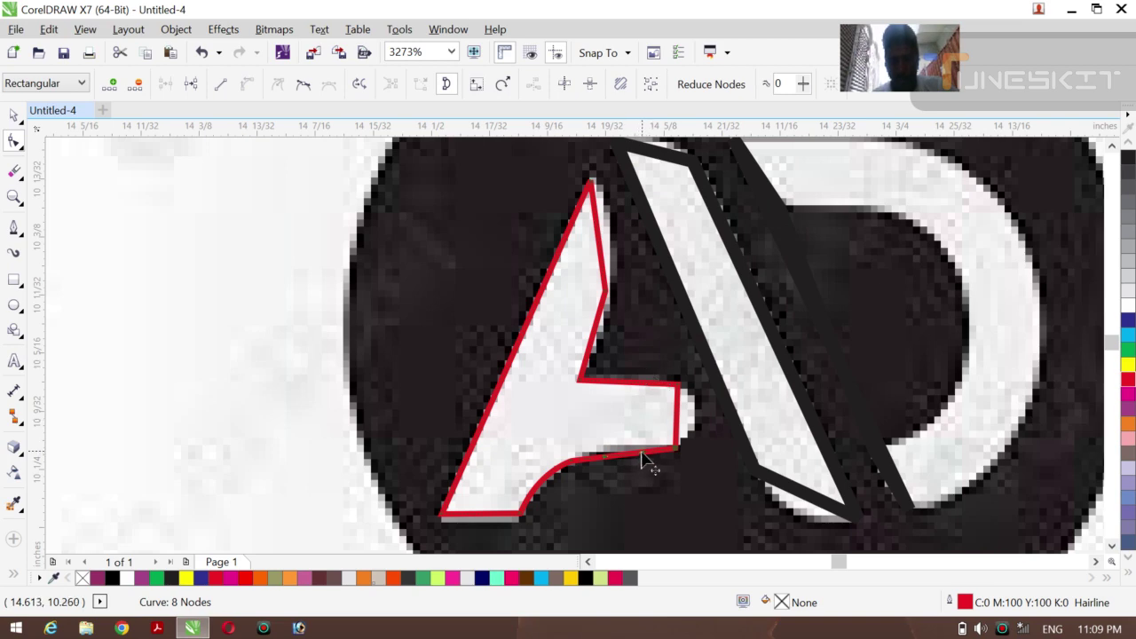
pyautogui.moveTo(645, 461); pyautogui.dragTo(604, 467)
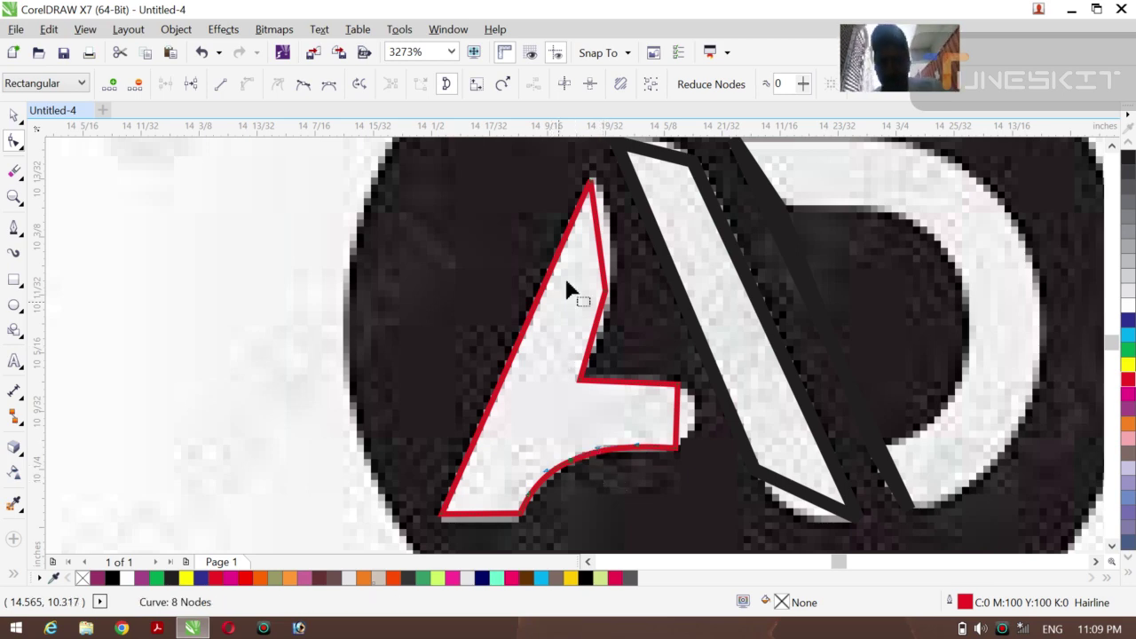
# - Convert the A's upper right edge and the crossbar's right end to curves and bulge both outward to match the bitmap
pyautogui.rightClick(597, 241)
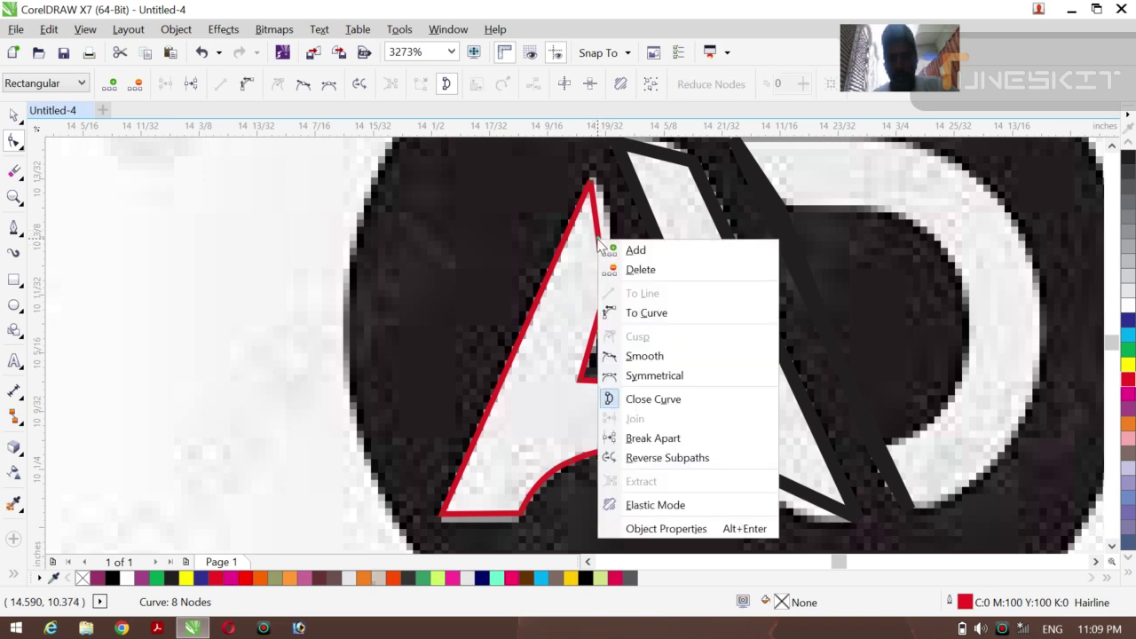
pyautogui.click(632, 312)
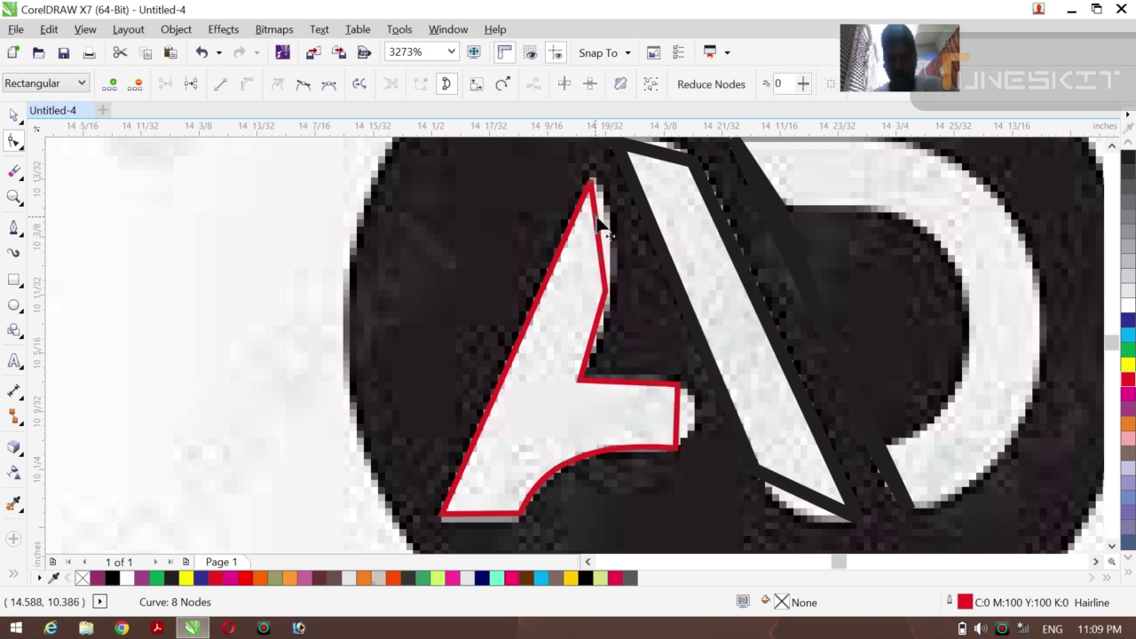
pyautogui.moveTo(600, 229); pyautogui.dragTo(621, 277)
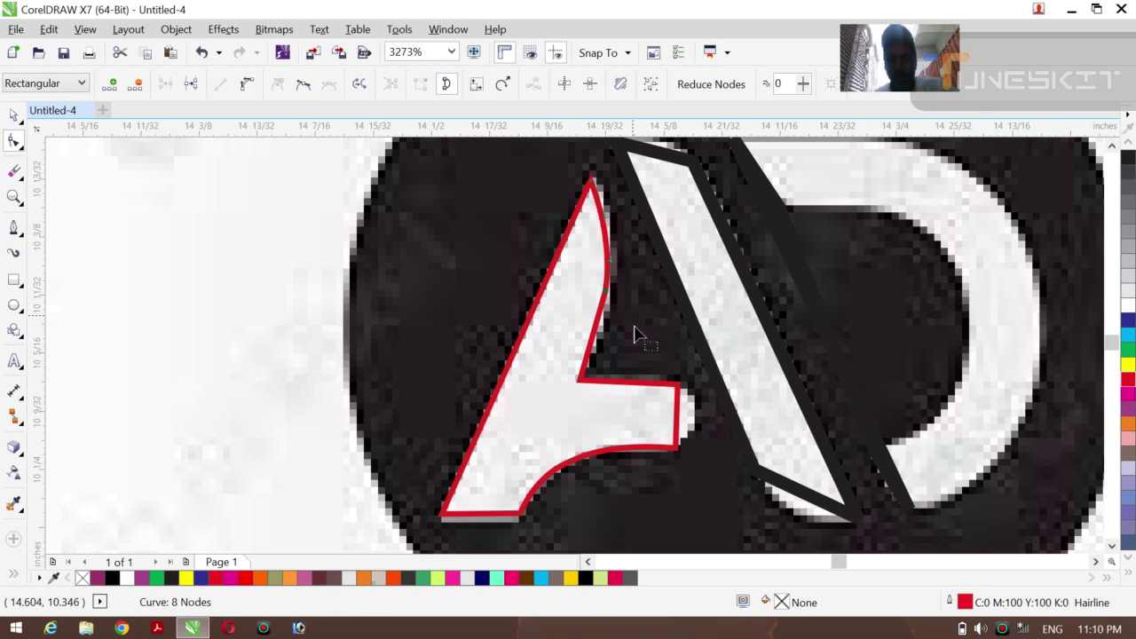
pyautogui.click(680, 423)
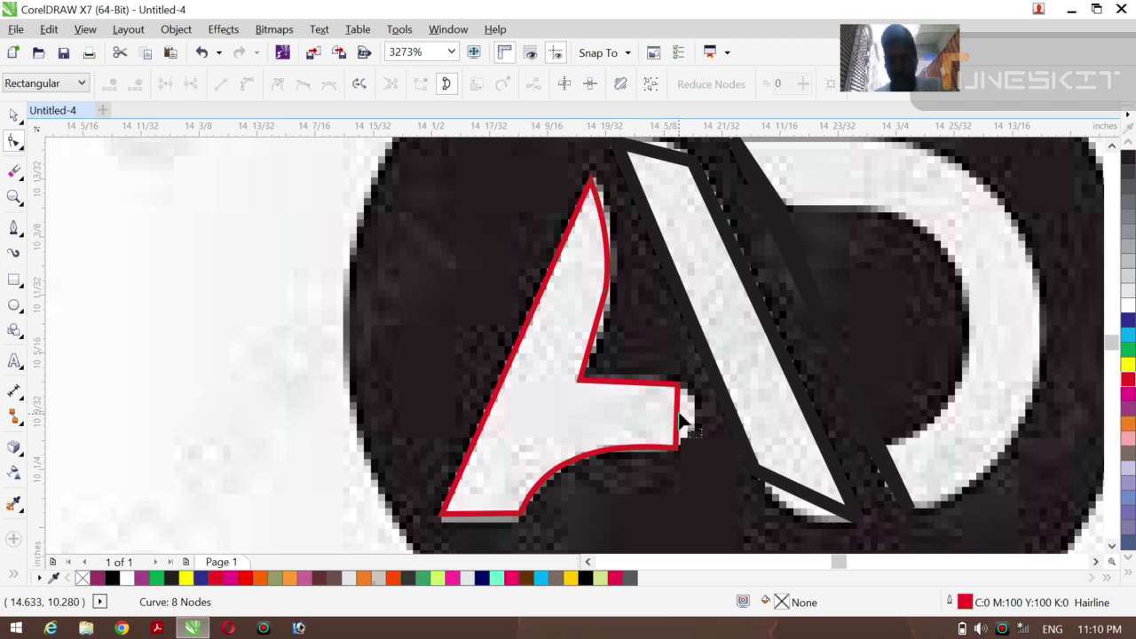
pyautogui.rightClick(680, 417)
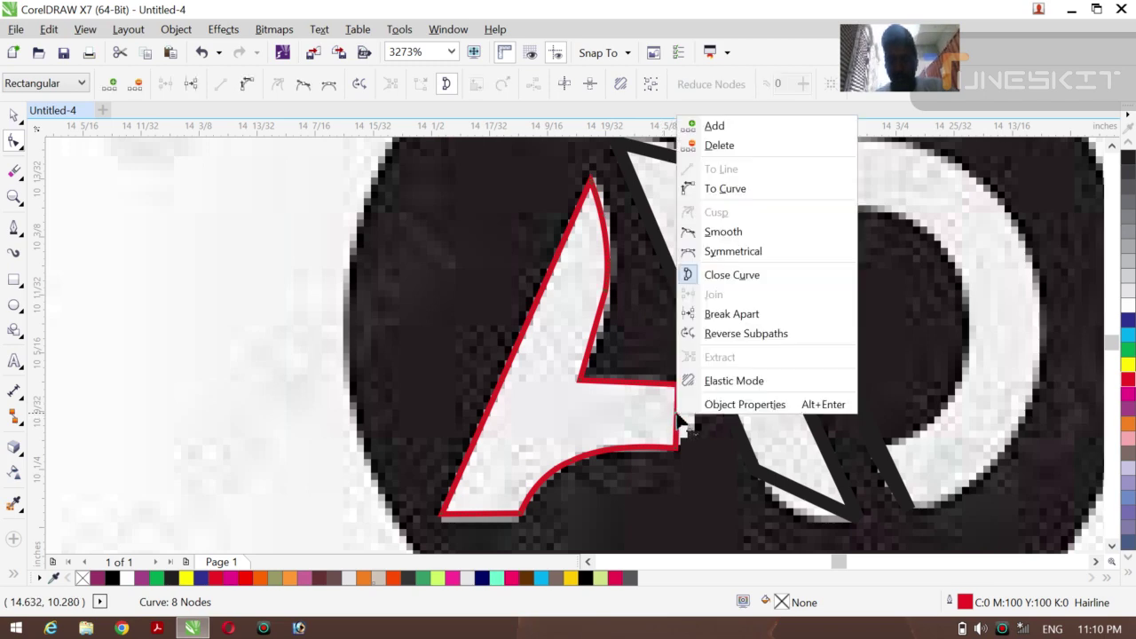
pyautogui.click(717, 188)
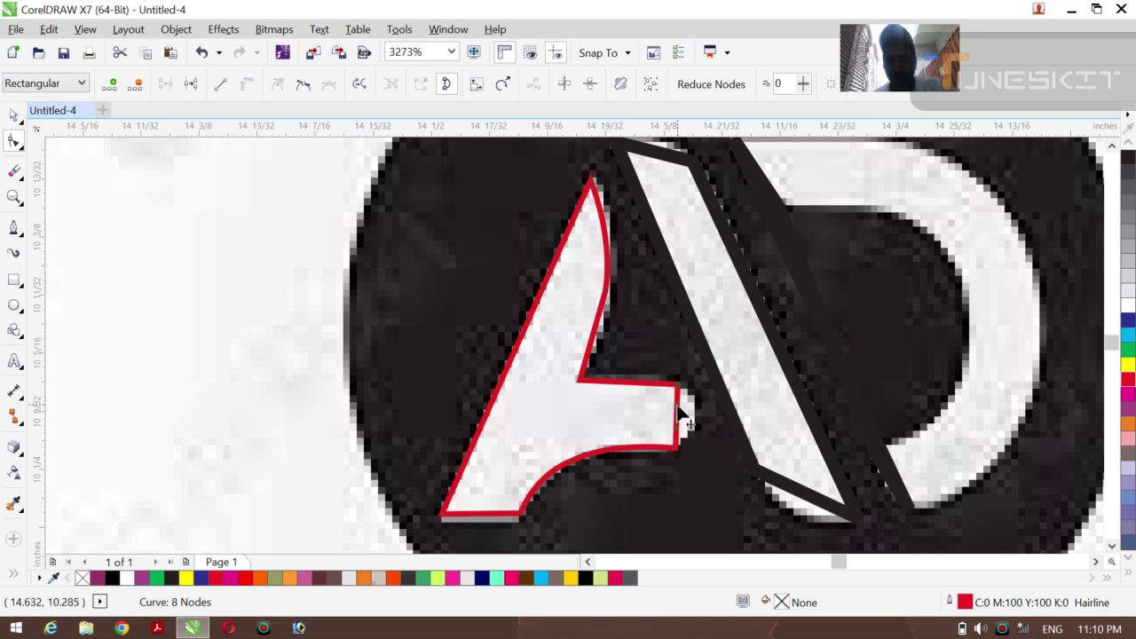
pyautogui.moveTo(683, 406); pyautogui.dragTo(691, 435)
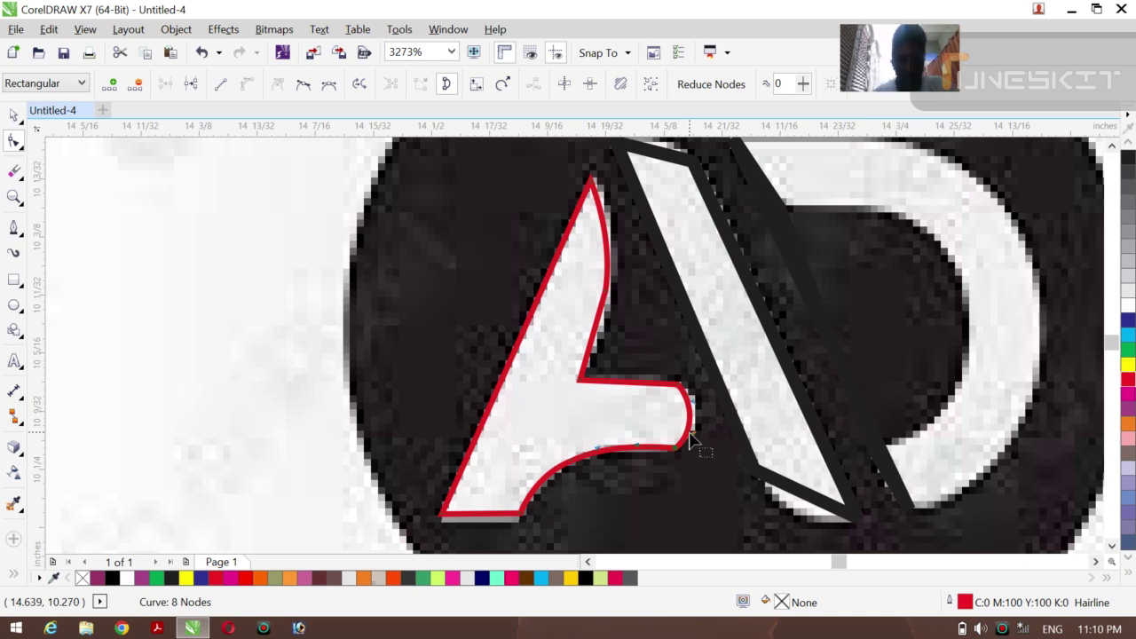
# - Give the A's traced diagonal bar a Hairline outline width and a red outline colour
pyautogui.press('z')
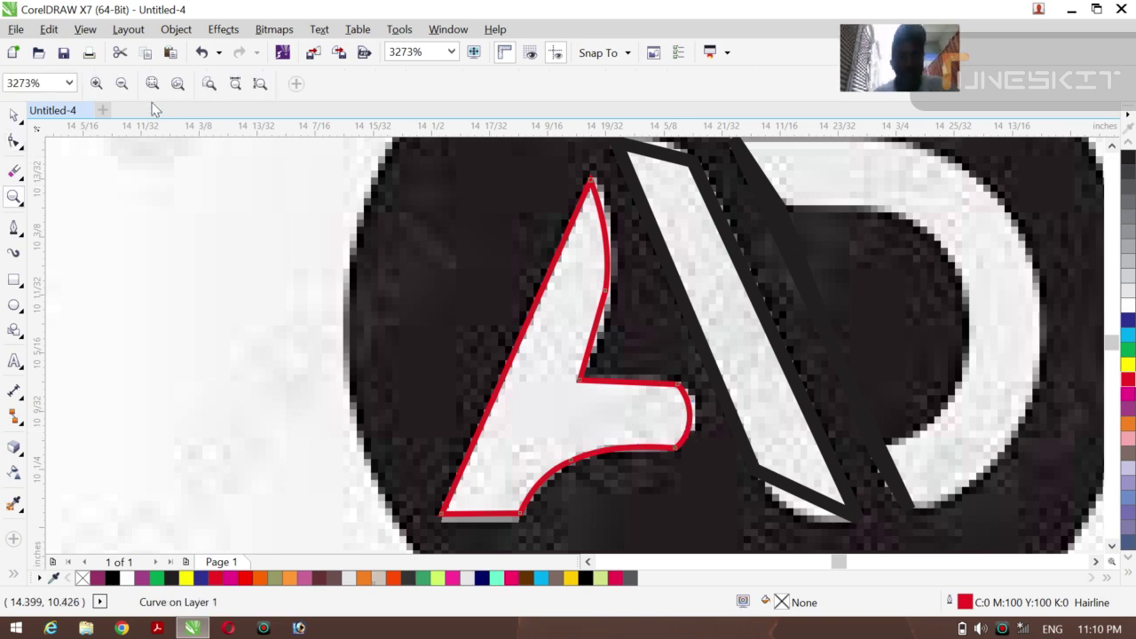
pyautogui.click(122, 84)
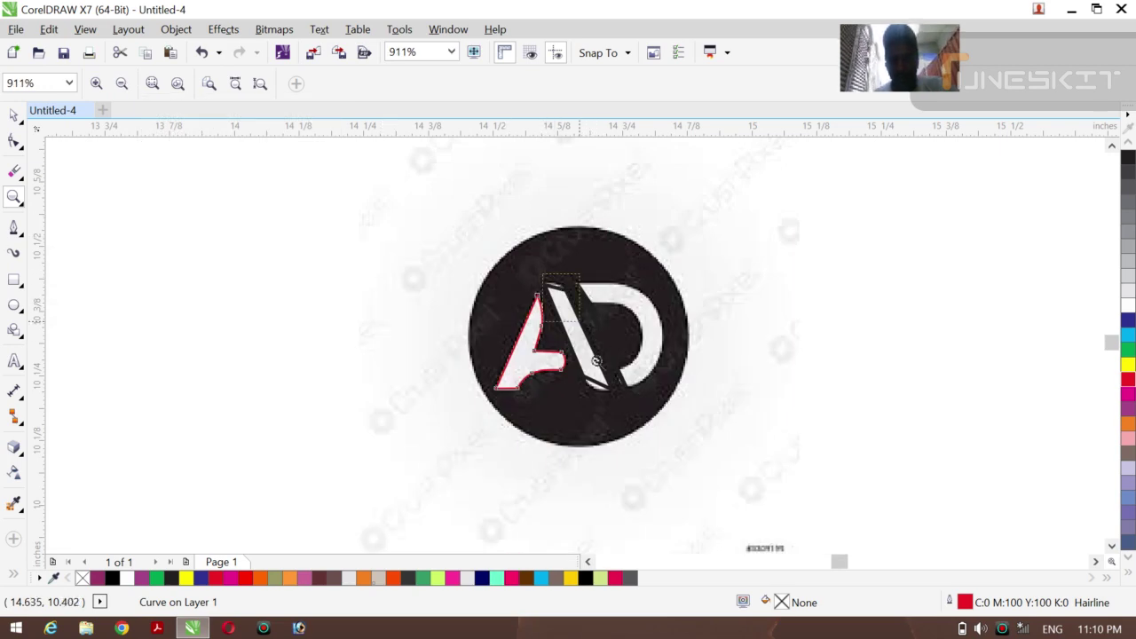
pyautogui.moveTo(542, 274); pyautogui.dragTo(621, 408)
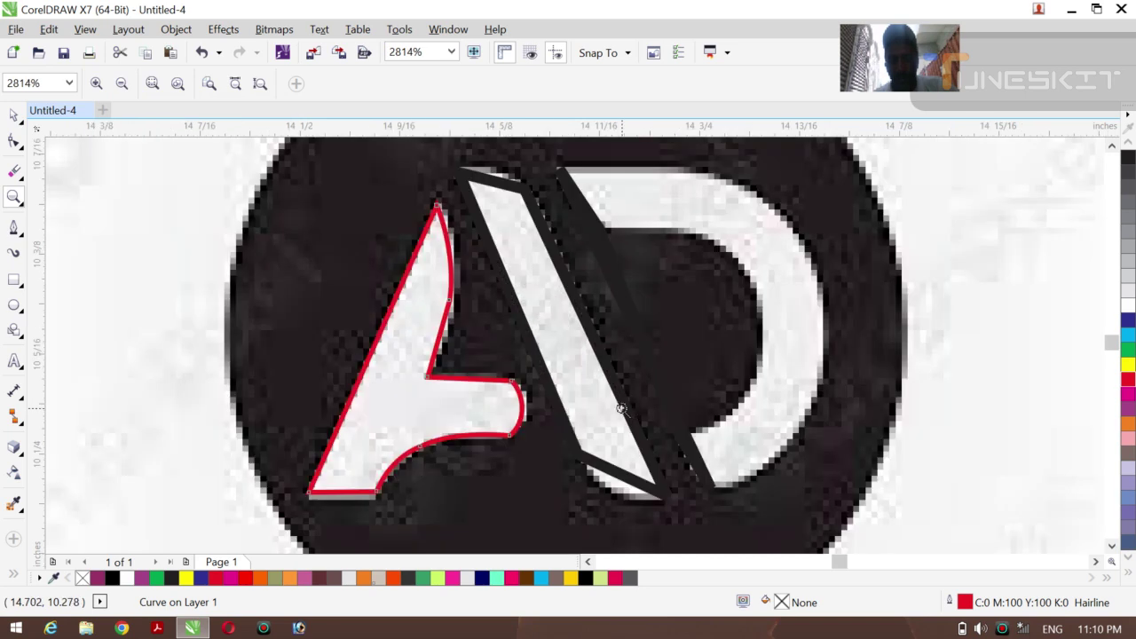
pyautogui.click(21, 123)
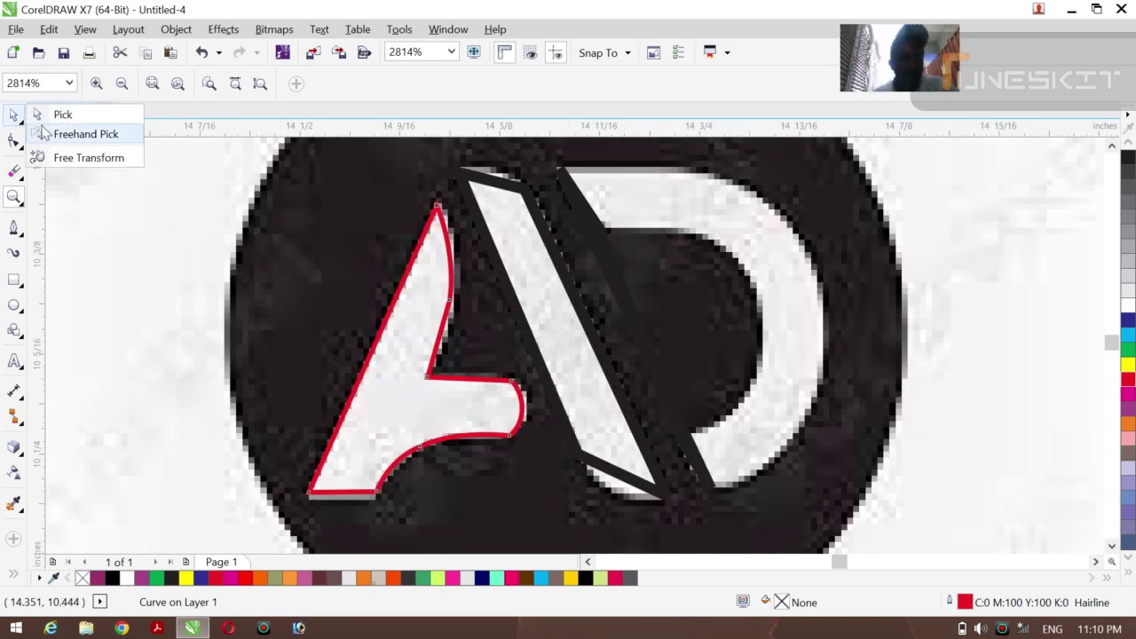
pyautogui.click(40, 132)
pyautogui.click(22, 123)
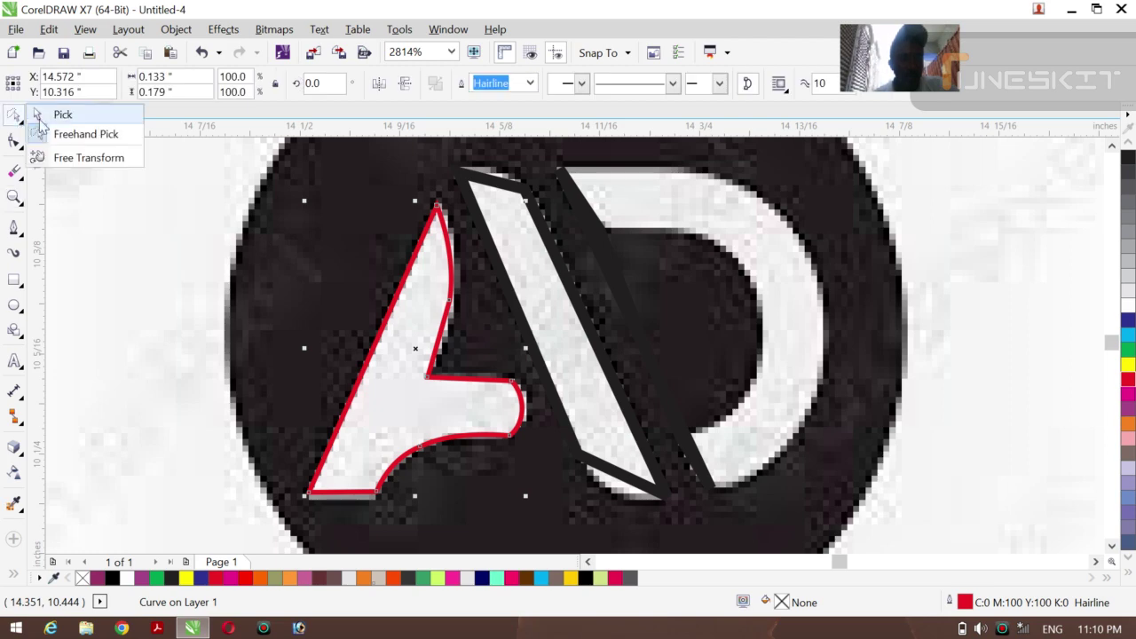
pyautogui.click(41, 113)
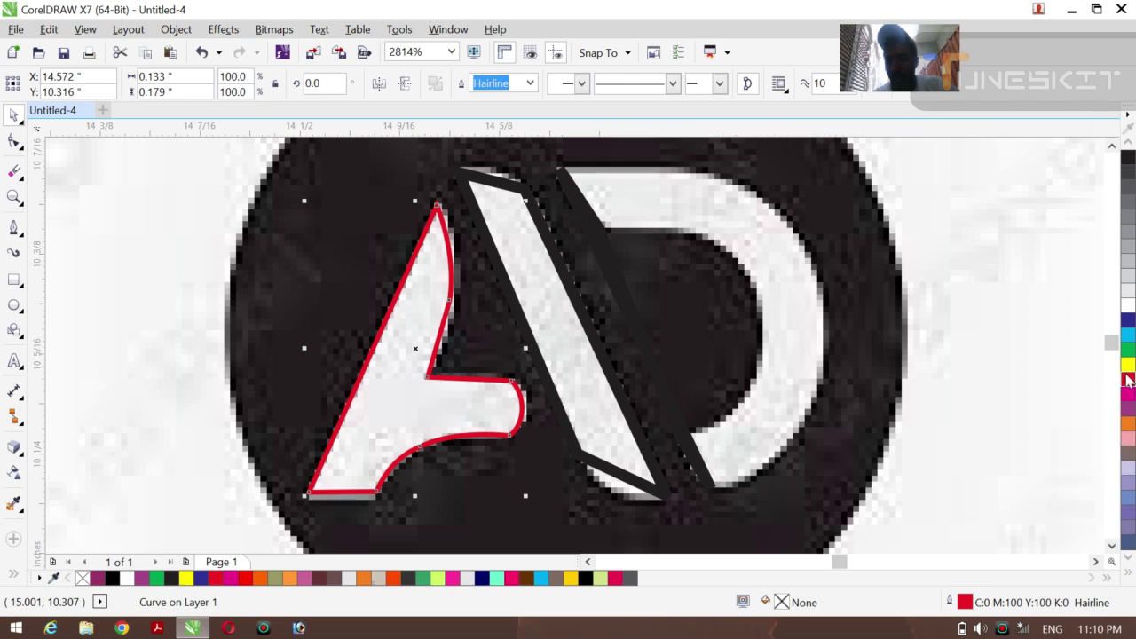
pyautogui.click(24, 127)
pyautogui.click(53, 112)
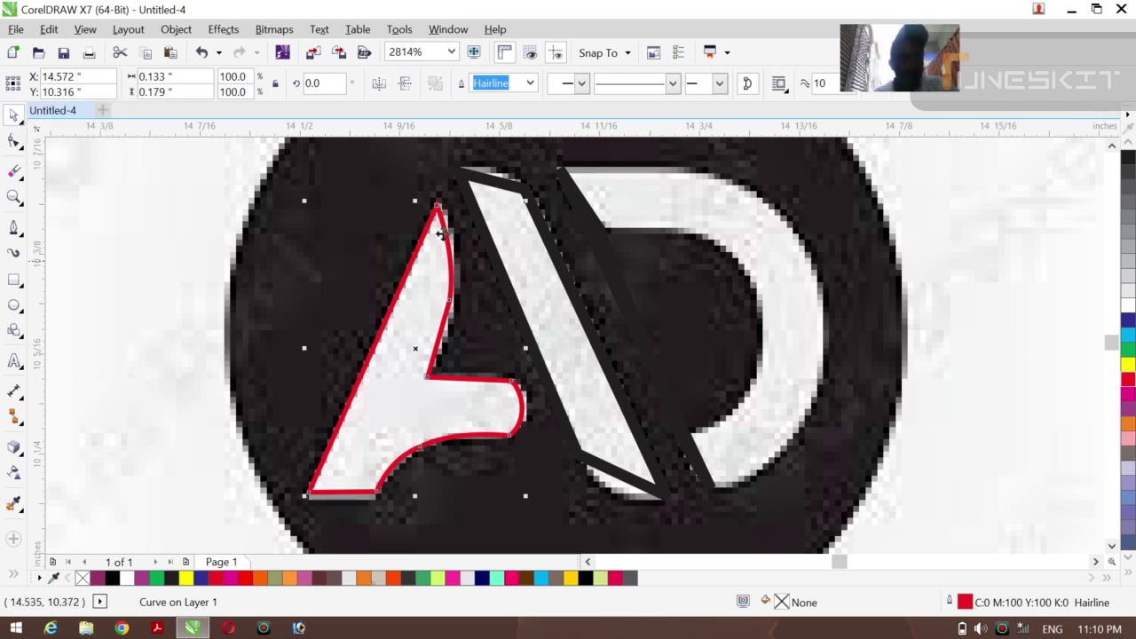
pyautogui.click(486, 183)
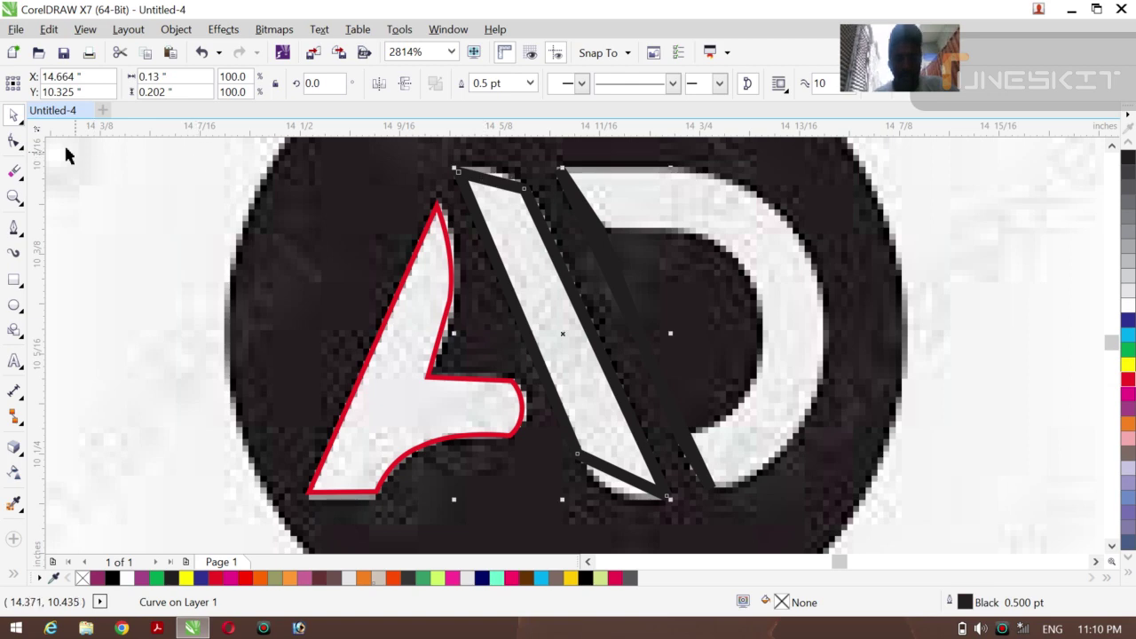
pyautogui.click(529, 83)
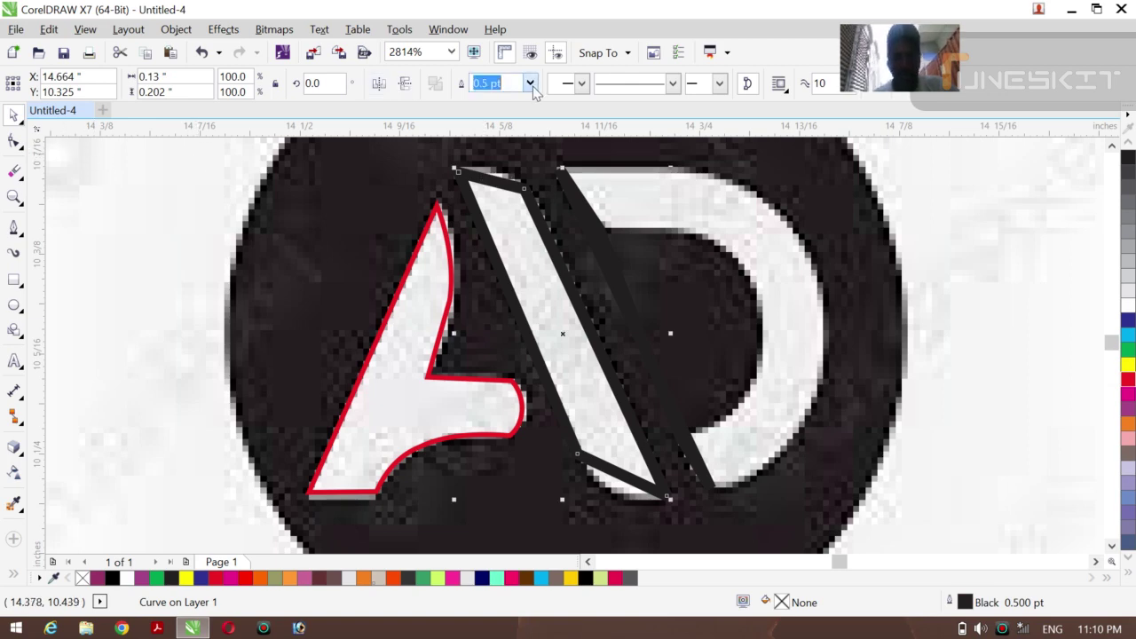
pyautogui.click(488, 115)
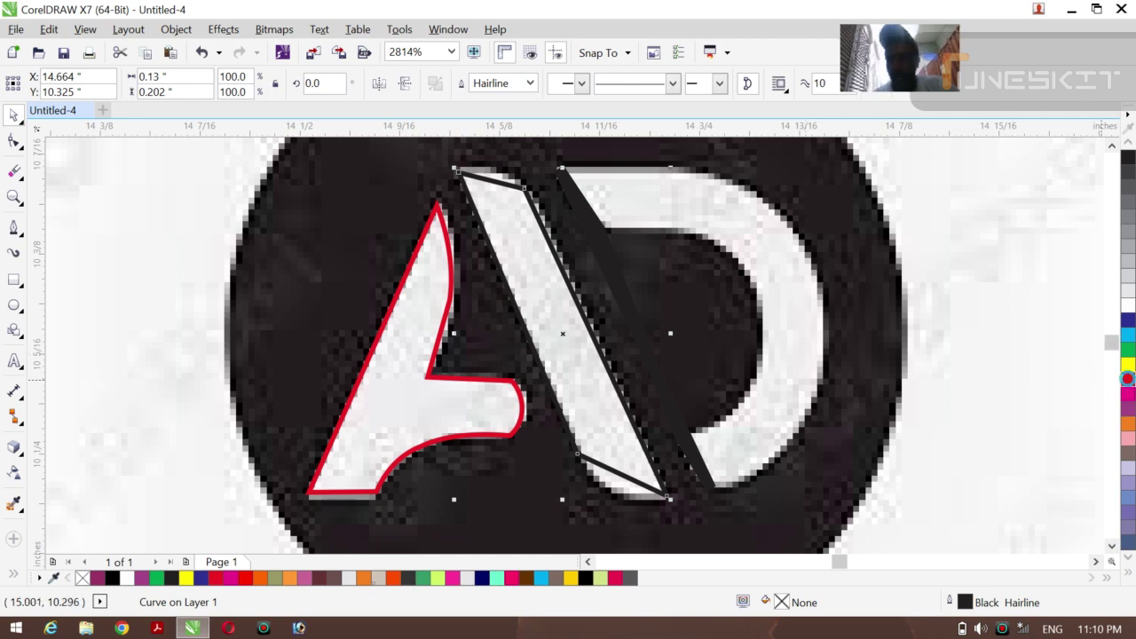
pyautogui.rightClick(1127, 378)
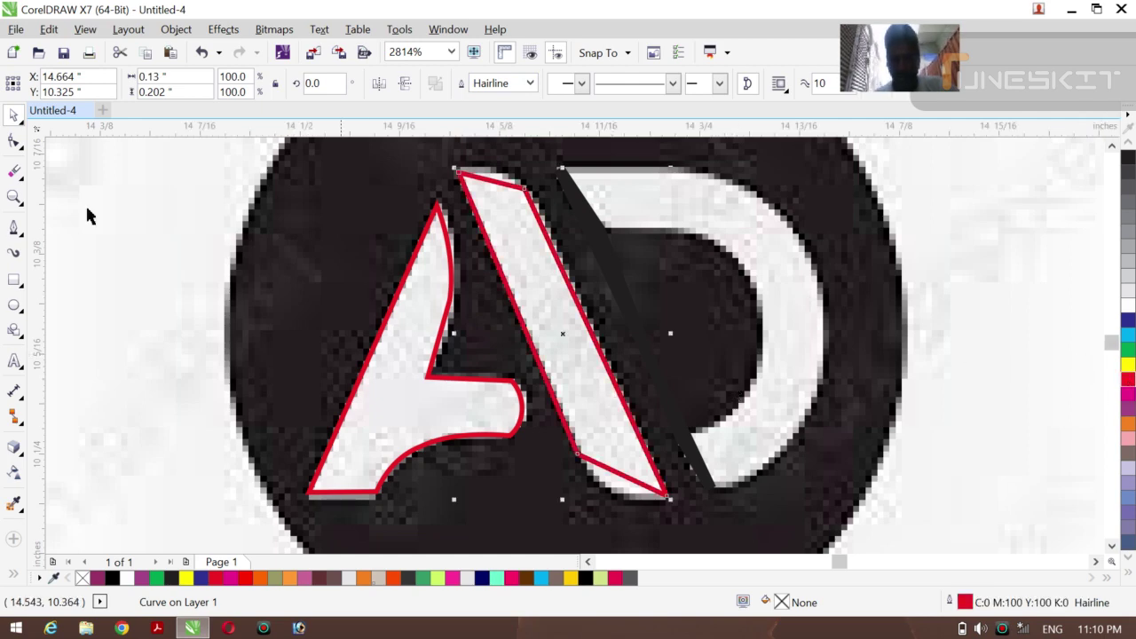
# - Convert the diagonal bar's bottom edge to a curve and bend it down to the bitmap's rounded corner
pyautogui.click(13, 142)
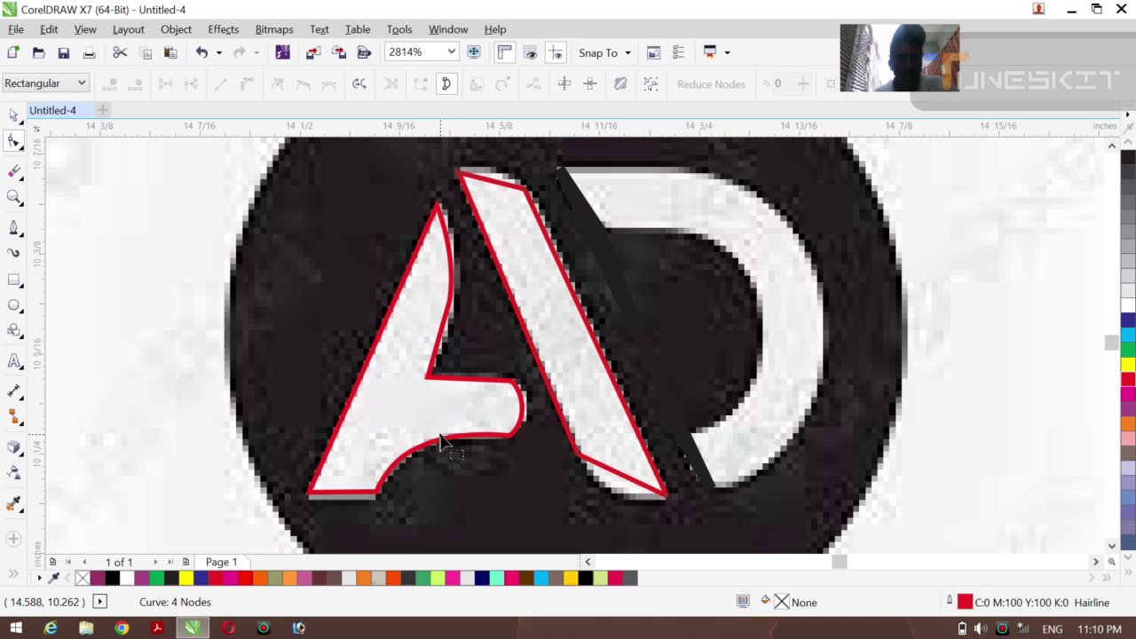
pyautogui.rightClick(617, 478)
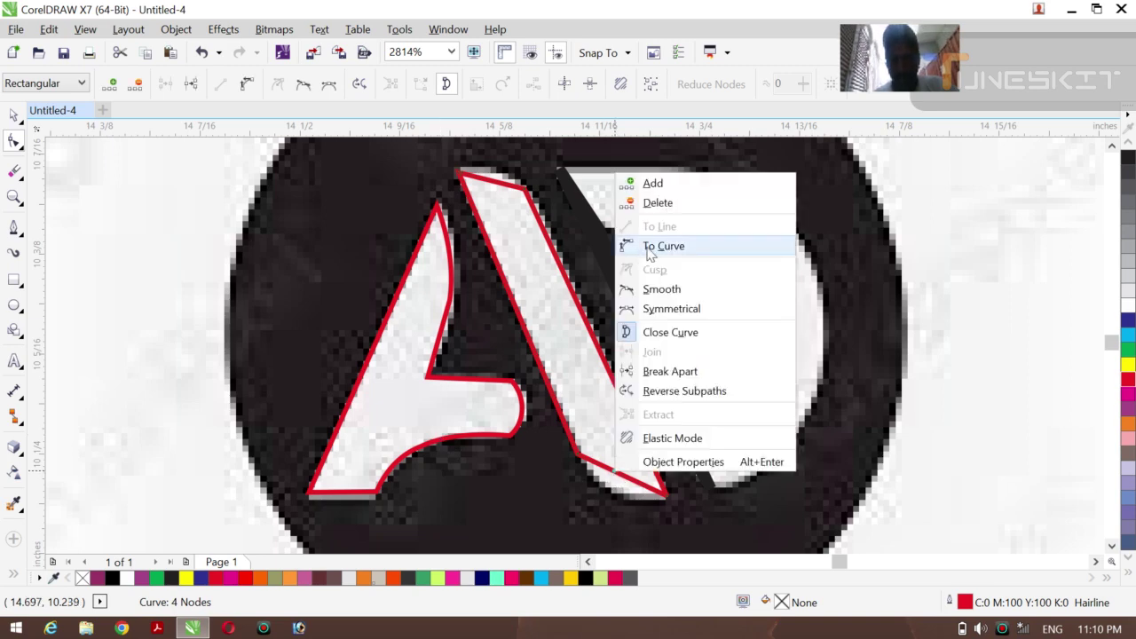
pyautogui.click(650, 248)
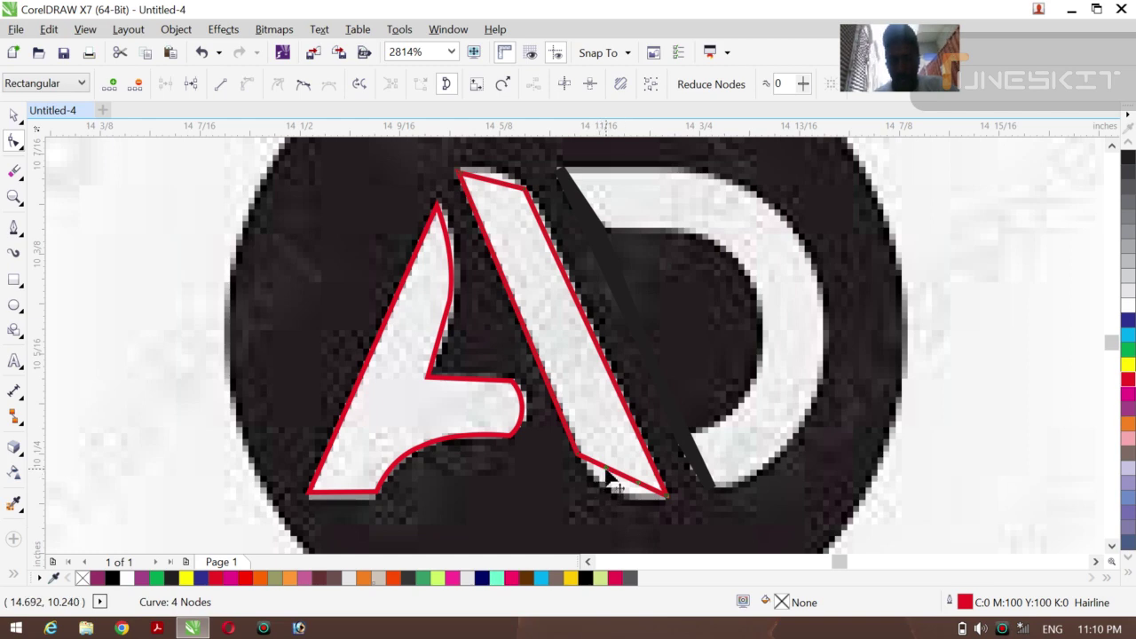
pyautogui.moveTo(607, 478)
pyautogui.mouseDown()
pyautogui.moveTo(599, 500)
pyautogui.moveTo(626, 494)
pyautogui.moveTo(624, 503)
pyautogui.mouseUp()
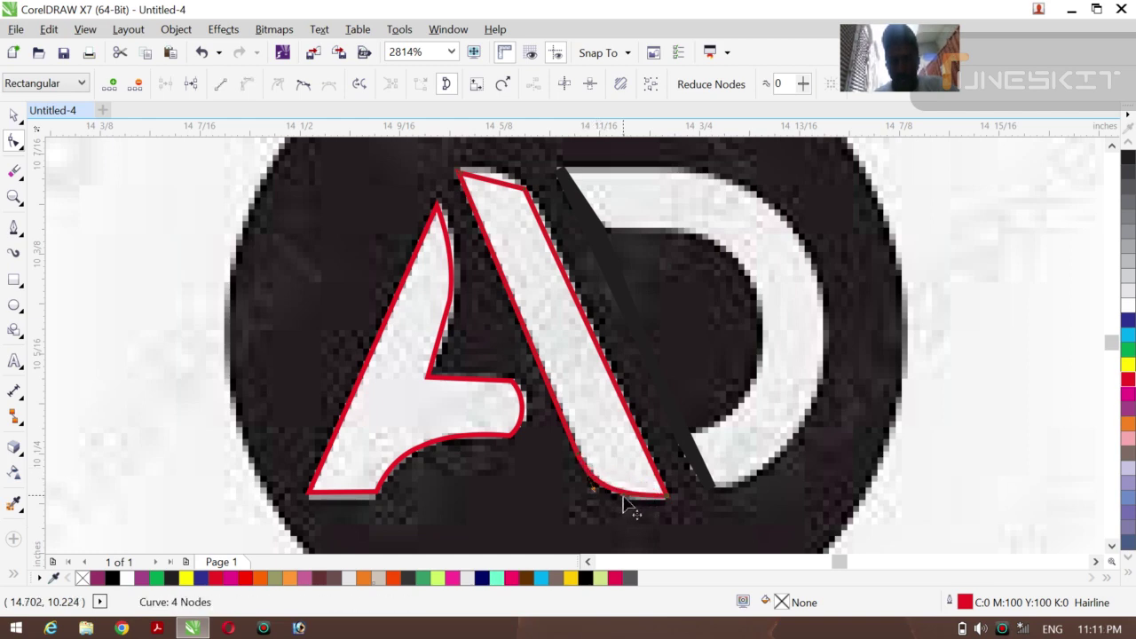
# - Convert the diagonal bar's top edge to a curve and bulge it upward to the bitmap's rounded corner
pyautogui.click(498, 183)
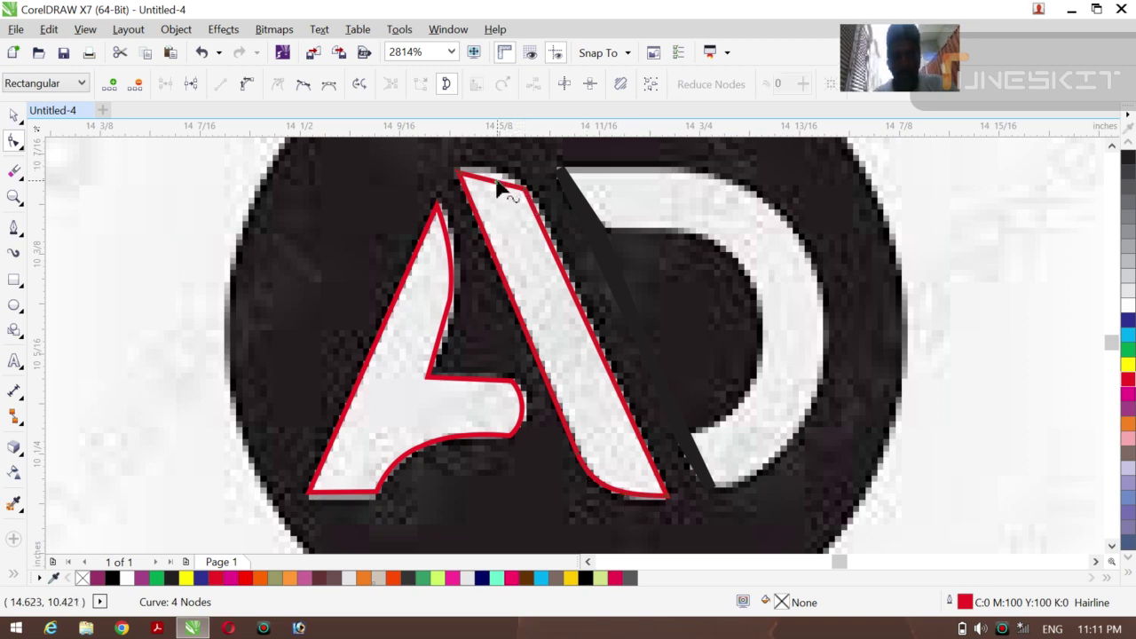
pyautogui.rightClick(498, 183)
pyautogui.click(545, 255)
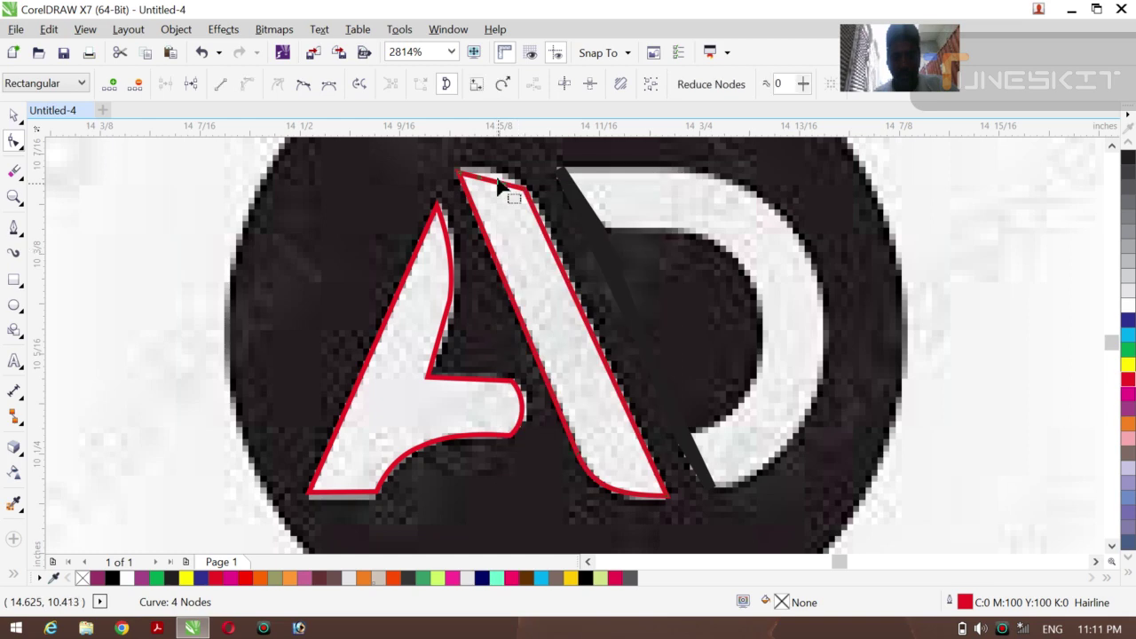
pyautogui.moveTo(502, 185); pyautogui.dragTo(482, 180)
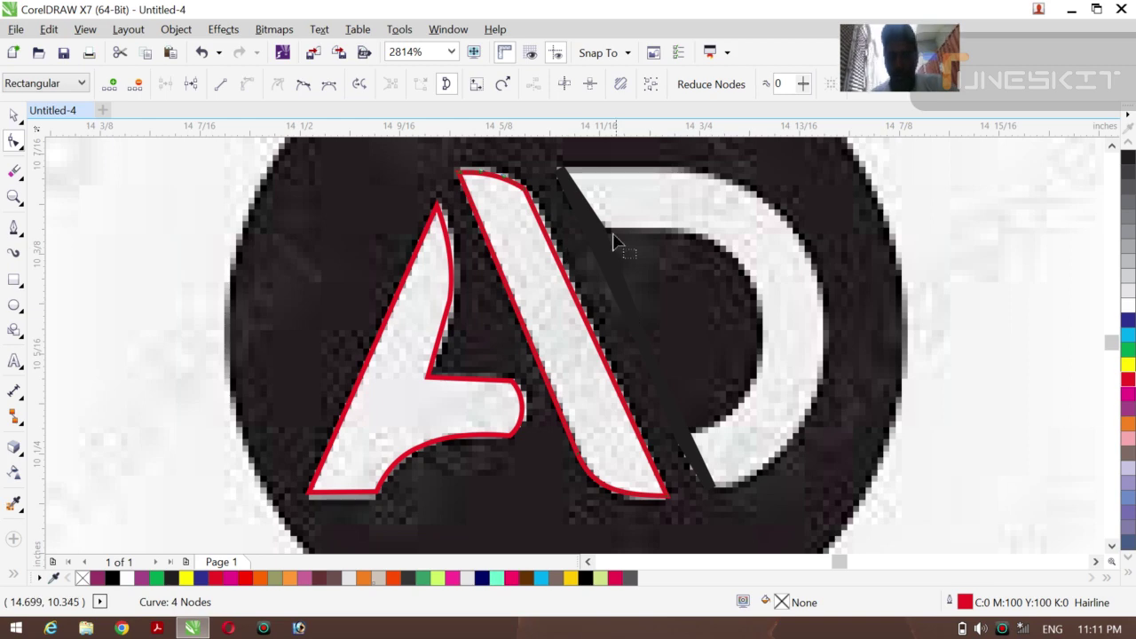
pyautogui.press('Escape')
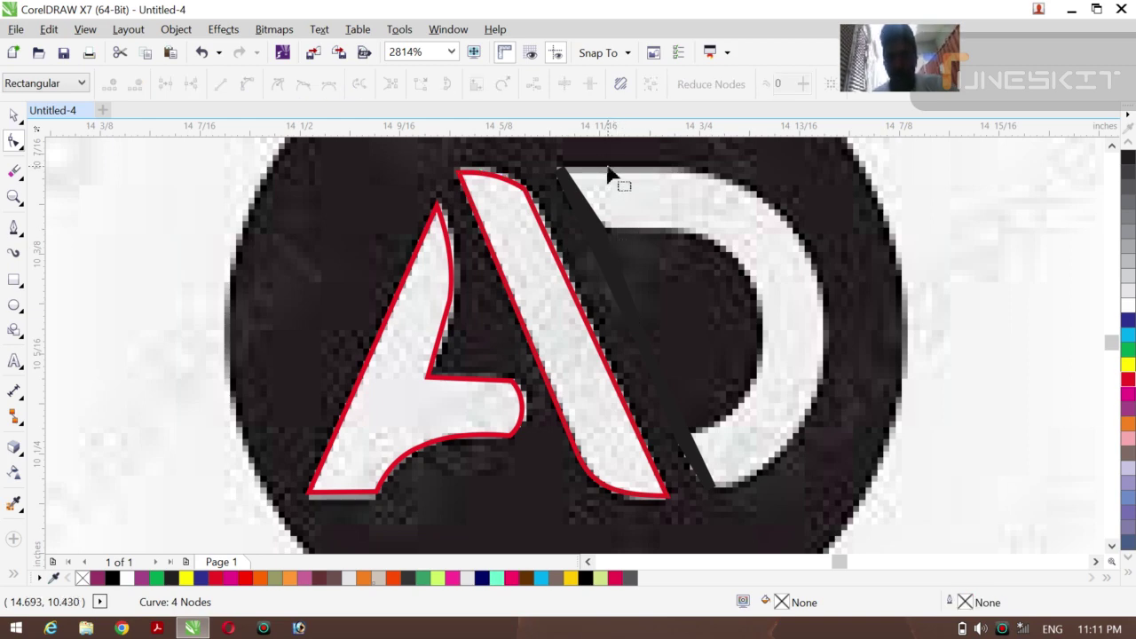
# - Delete the straight-sided black outline lying across the D's open side
pyautogui.click(25, 124)
pyautogui.click(60, 113)
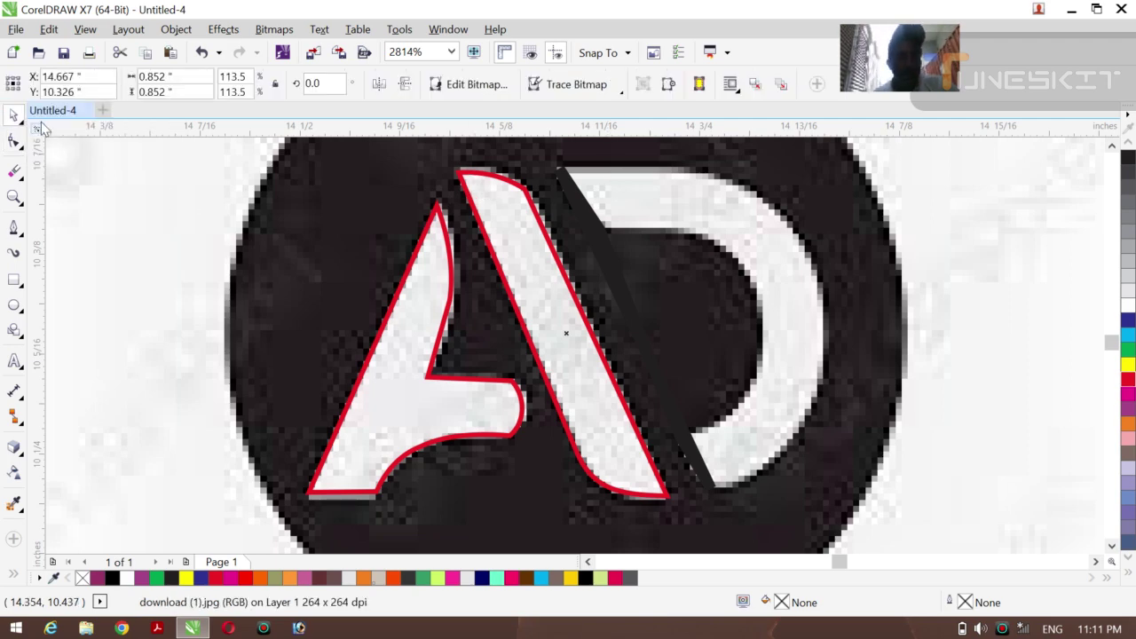
pyautogui.click(597, 223)
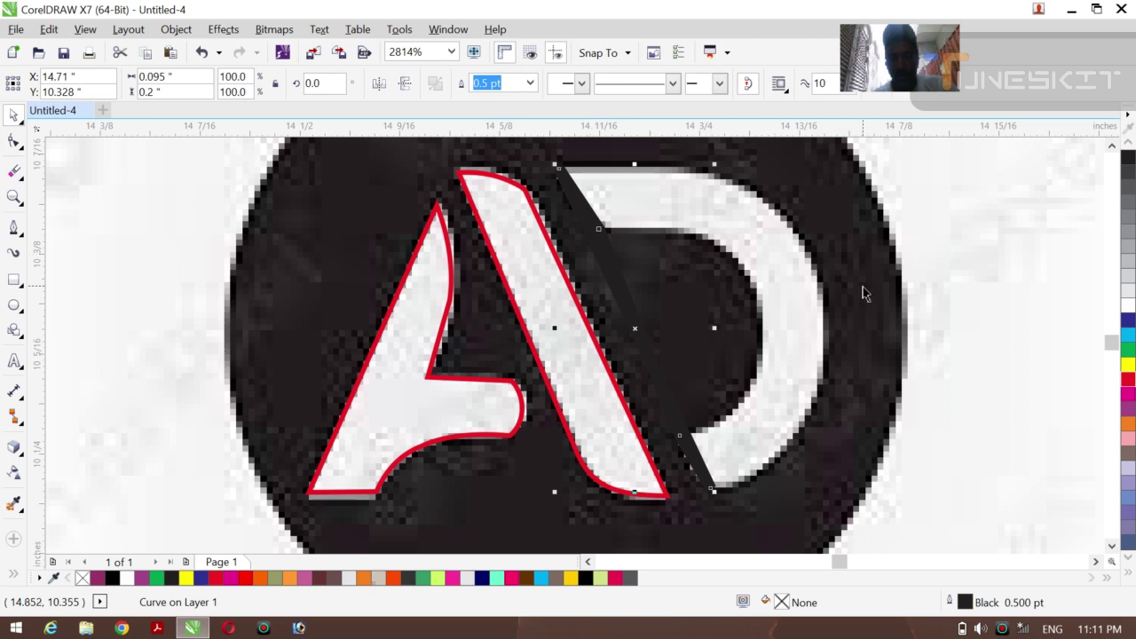
pyautogui.rightClick(1127, 383)
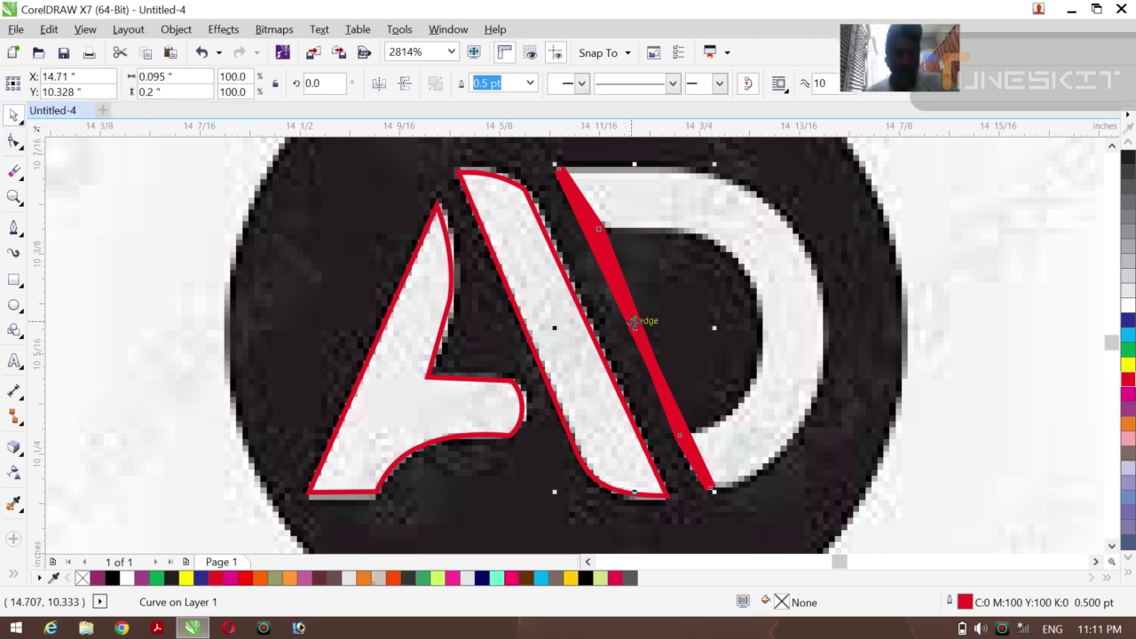
pyautogui.moveTo(636, 326); pyautogui.dragTo(675, 317)
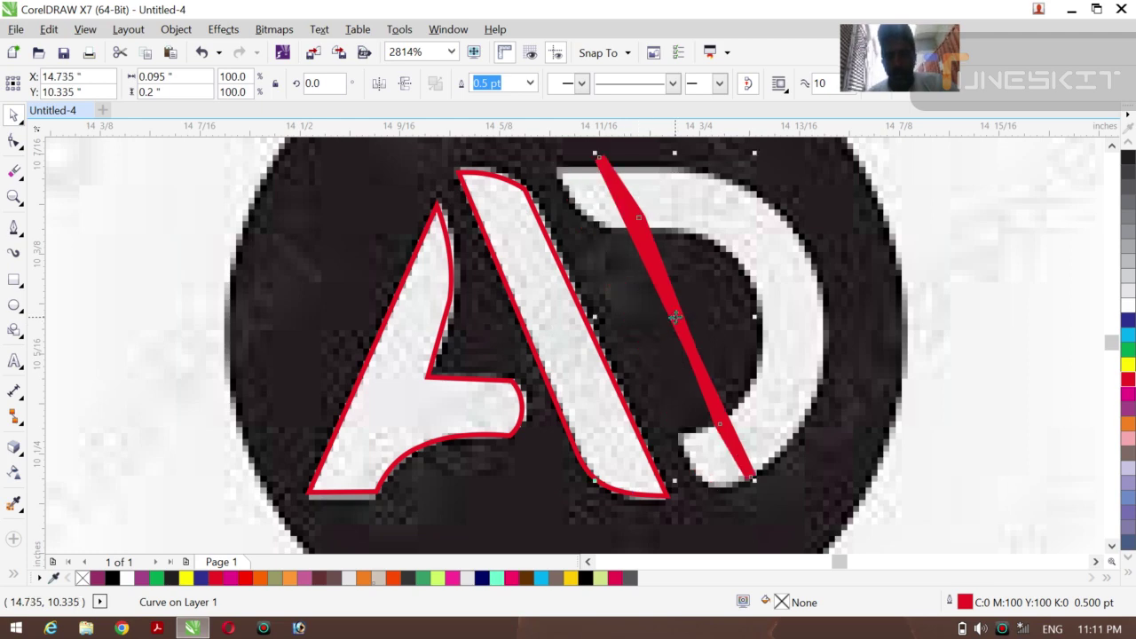
pyautogui.press('Delete')
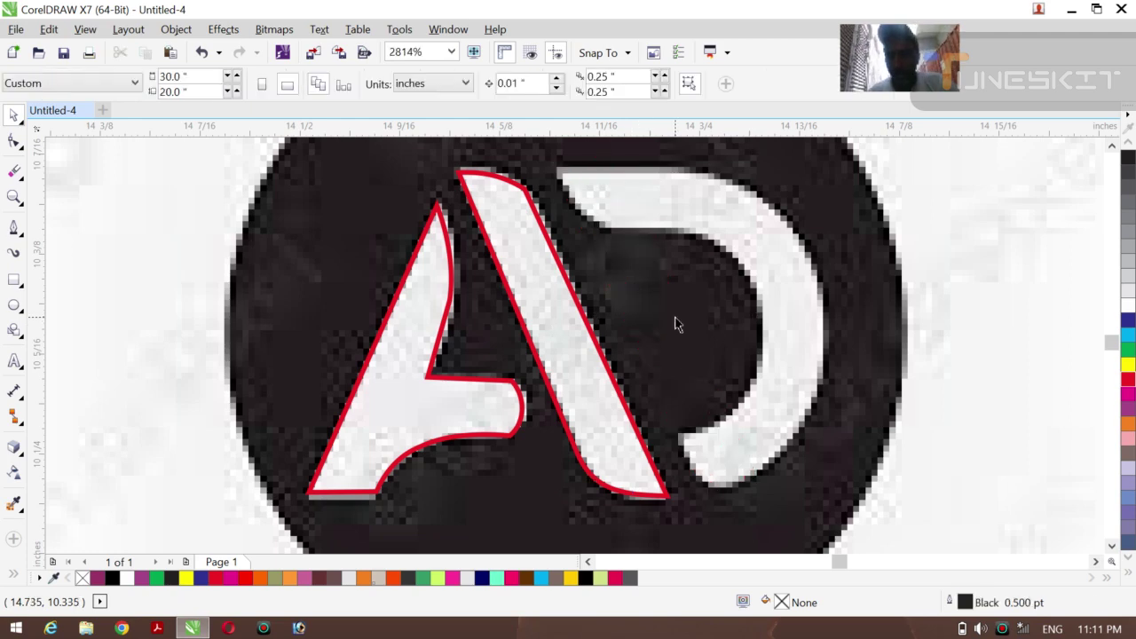
# - Trace the D with straight Pen segments through its inner upper corner, two lower corners and upper left tip, and colour the outline red
pyautogui.click(648, 169)
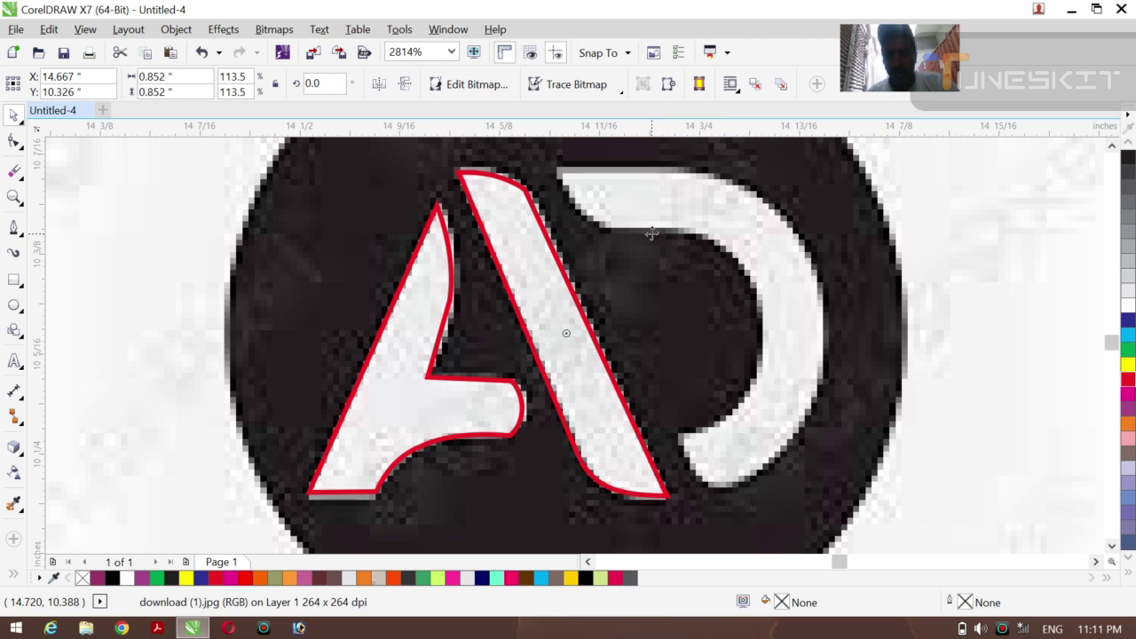
pyautogui.click(13, 230)
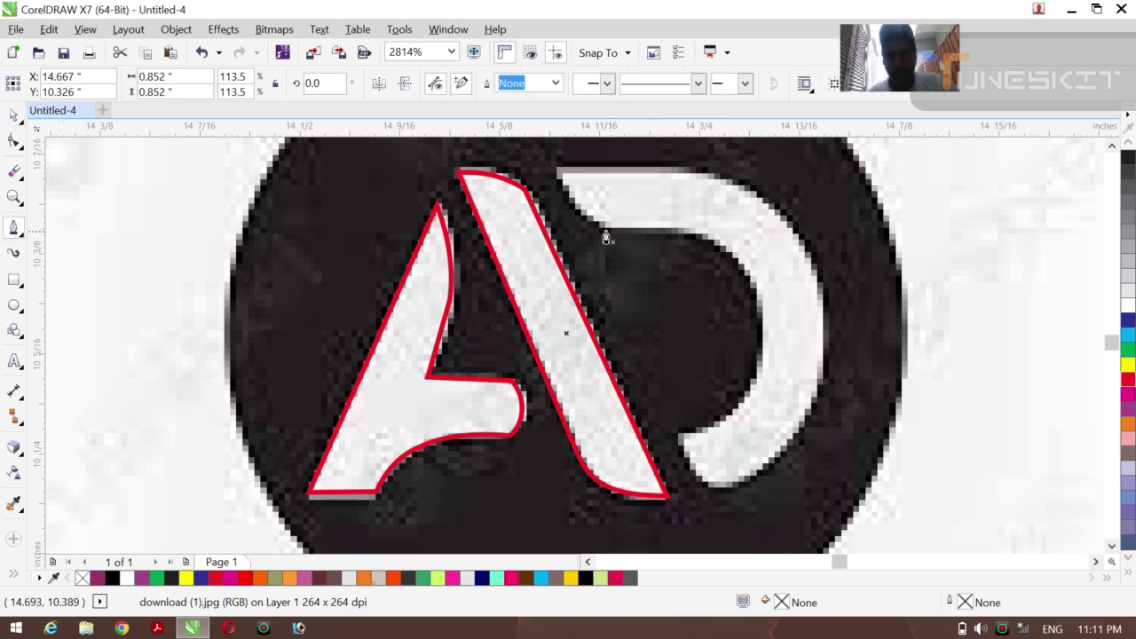
pyautogui.click(607, 229)
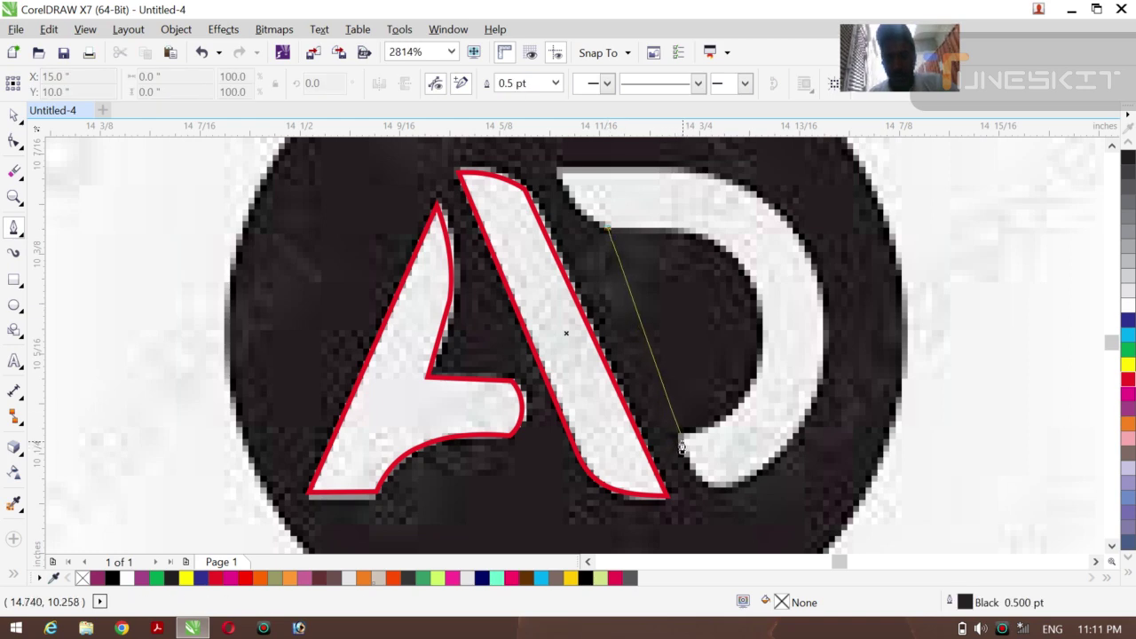
pyautogui.click(681, 446)
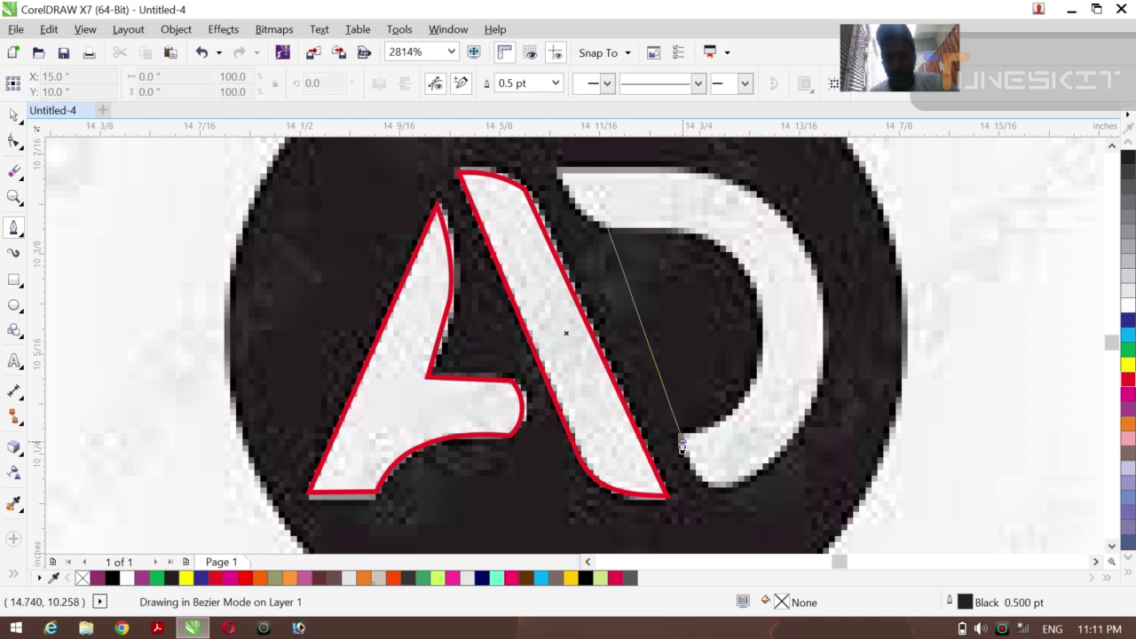
pyautogui.click(729, 488)
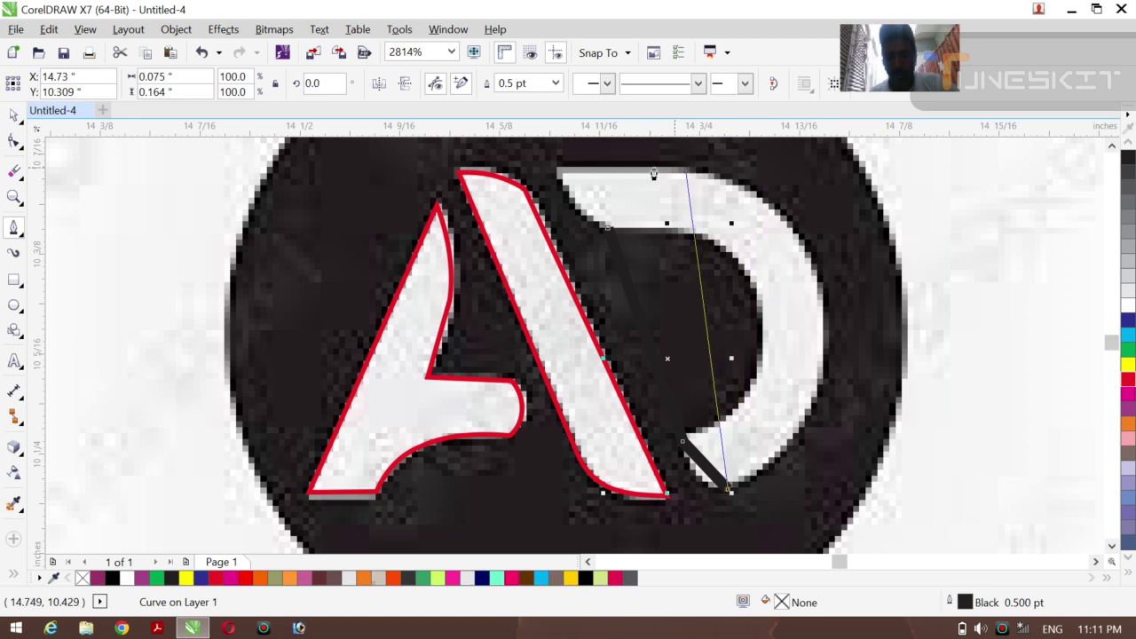
pyautogui.click(563, 177)
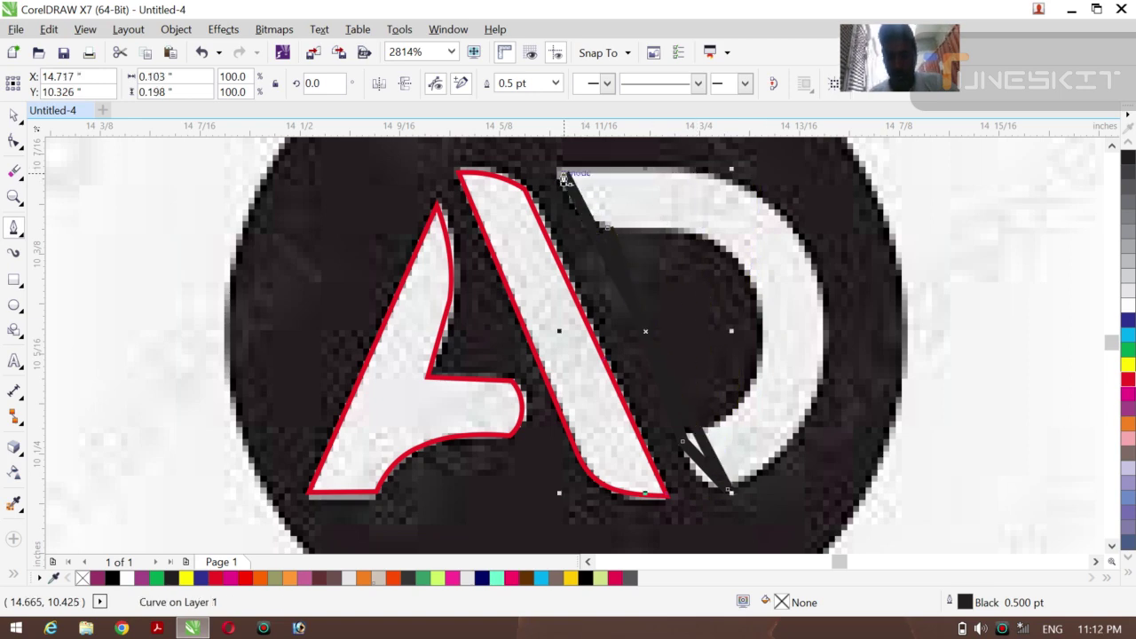
pyautogui.click(1129, 383)
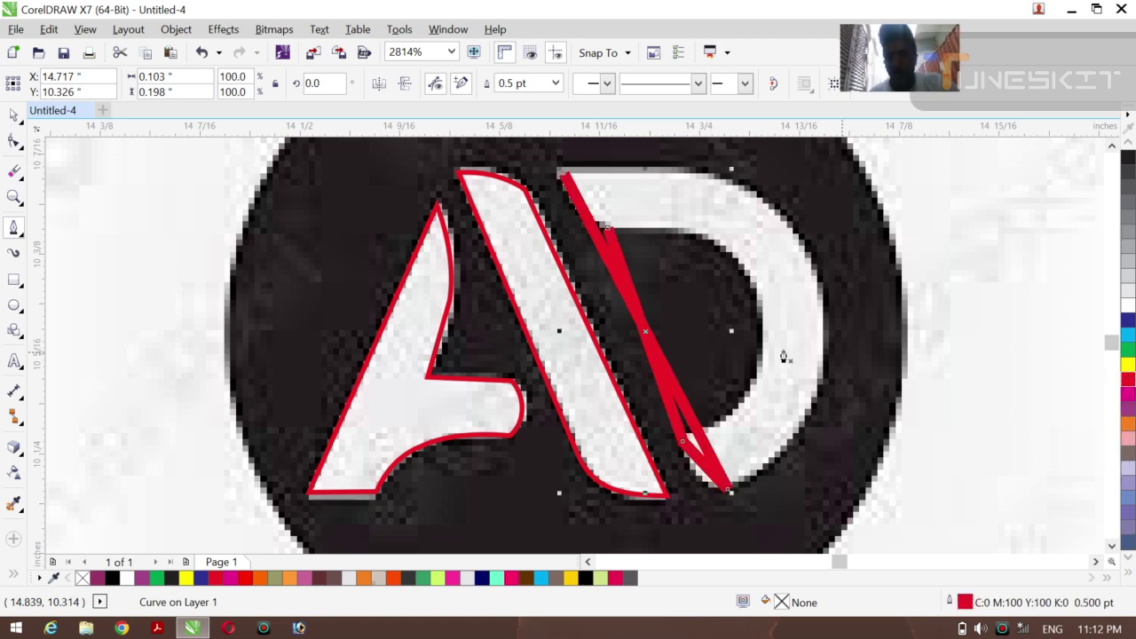
# - Convert the D's inner segment to a curve and bend it outward towards the bitmap's inner edge
pyautogui.click(14, 140)
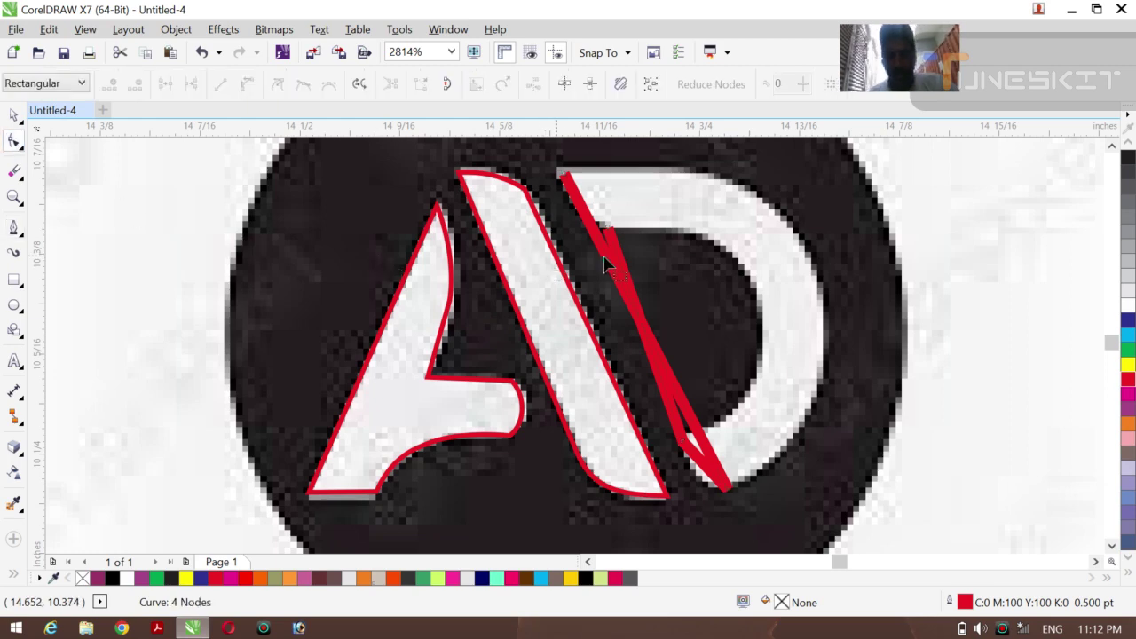
pyautogui.click(675, 430)
pyautogui.rightClick(674, 430)
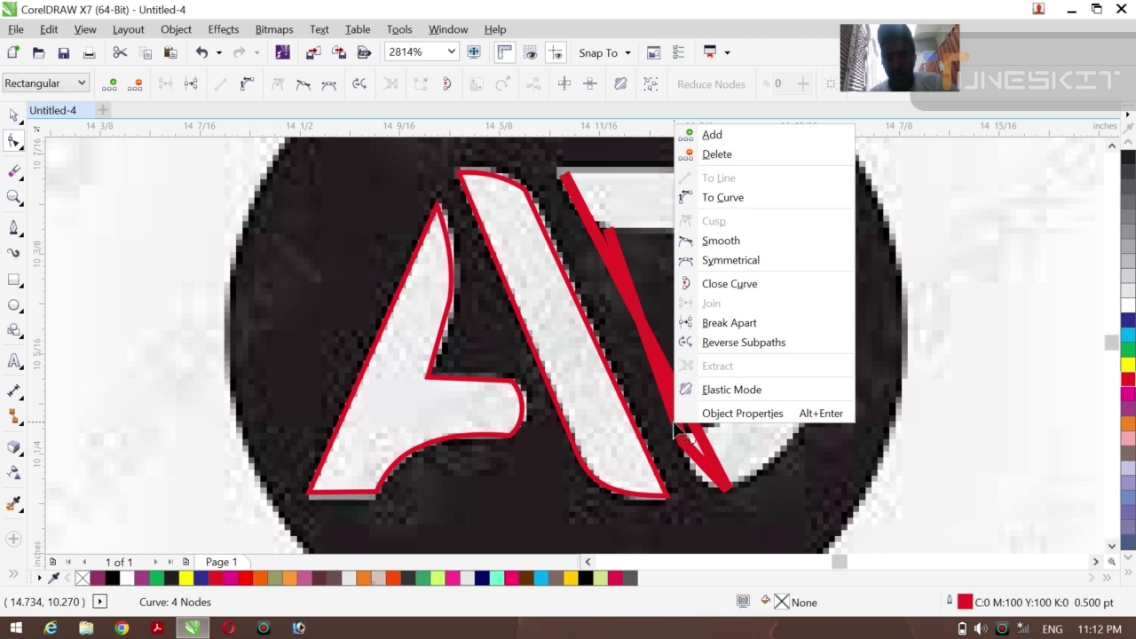
pyautogui.click(743, 198)
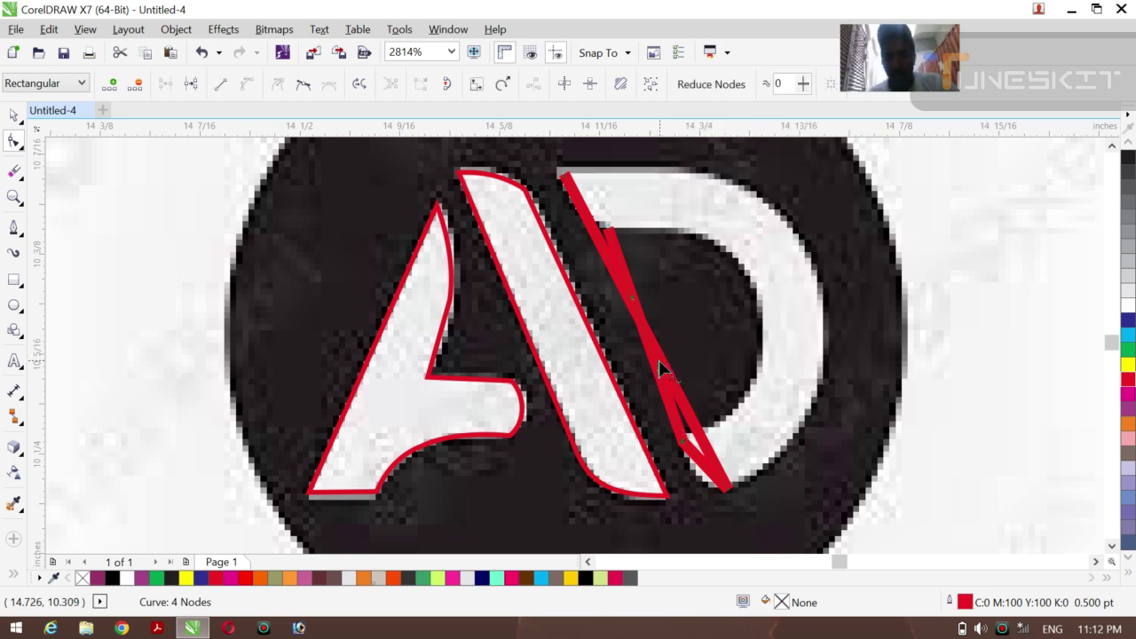
pyautogui.moveTo(661, 380); pyautogui.dragTo(766, 337)
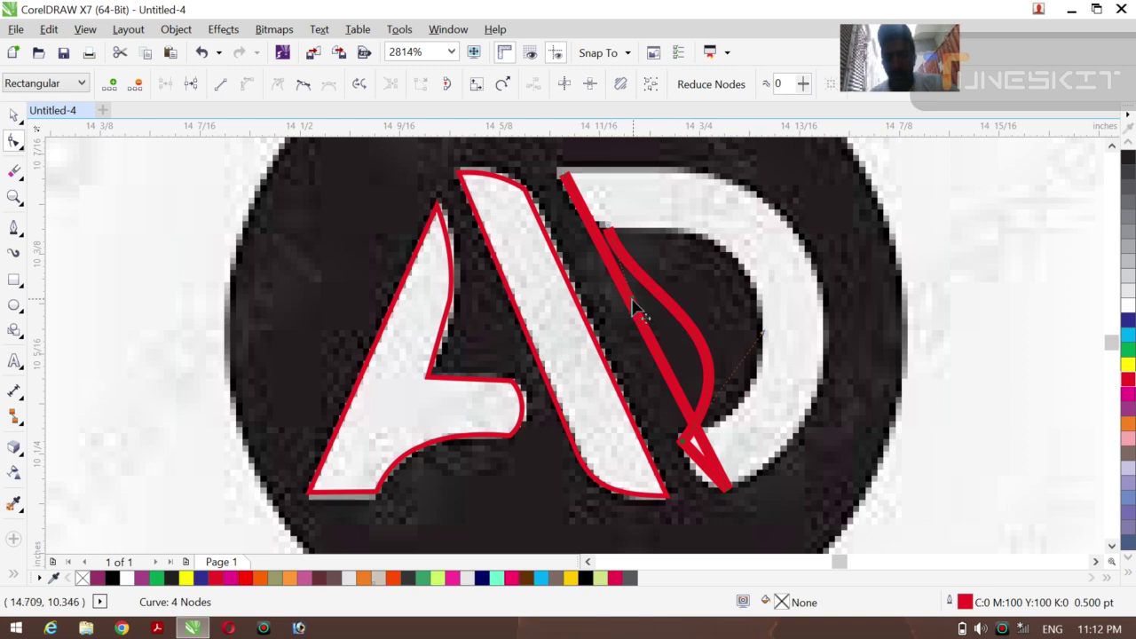
pyautogui.moveTo(633, 306); pyautogui.dragTo(753, 266)
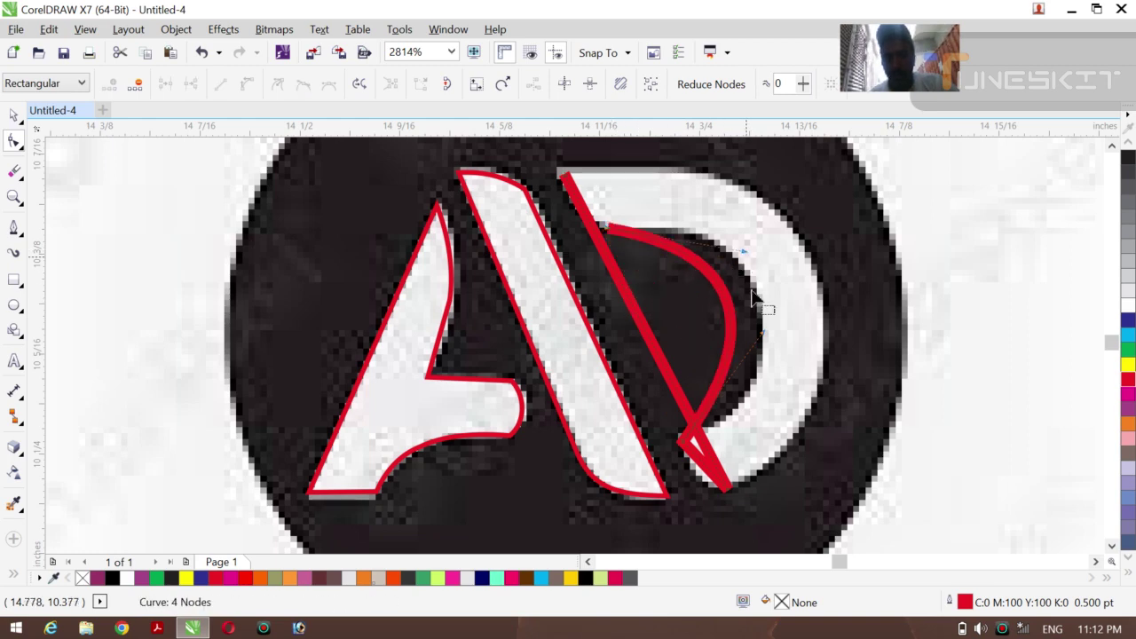
pyautogui.moveTo(764, 338); pyautogui.dragTo(818, 380)
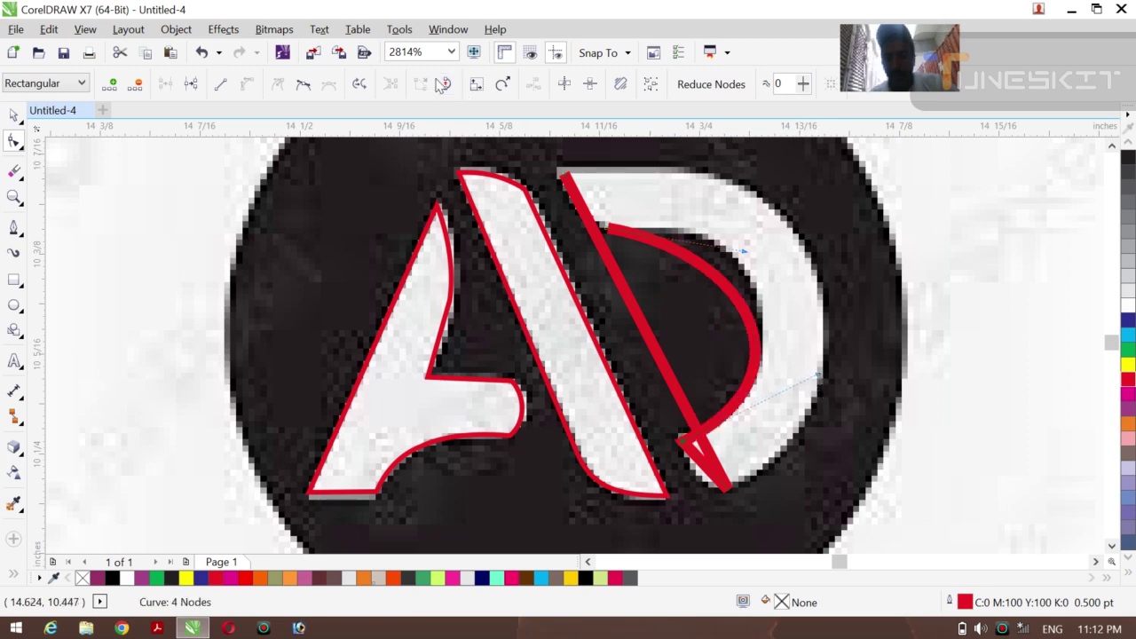
# - Set the D outline's width to Hairline
pyautogui.click(26, 127)
pyautogui.click(54, 114)
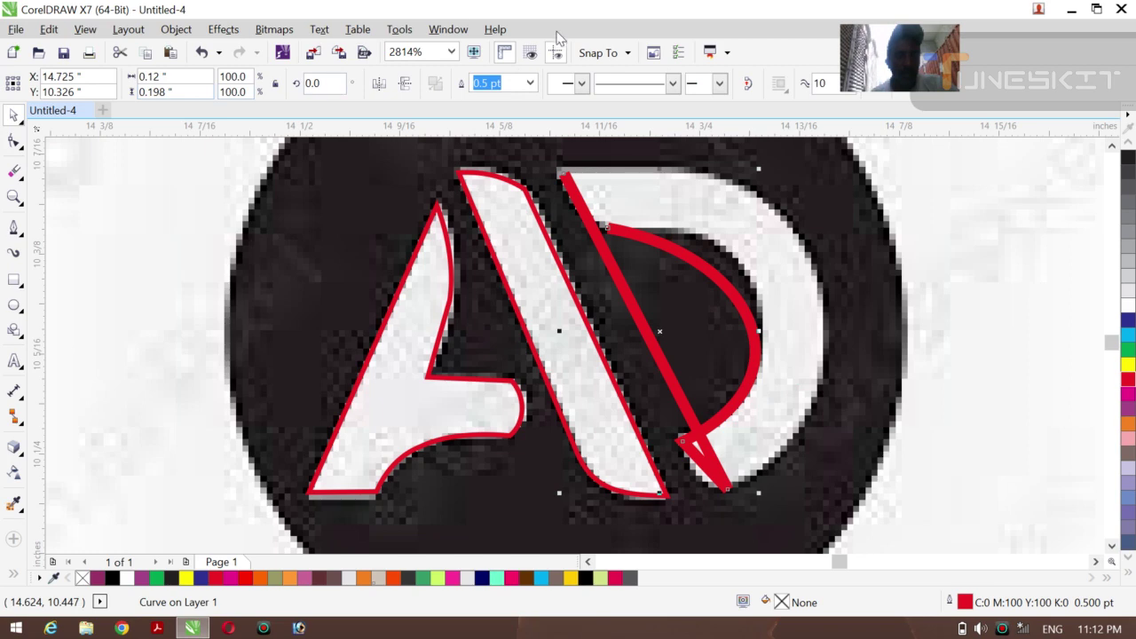
pyautogui.click(530, 82)
pyautogui.click(502, 121)
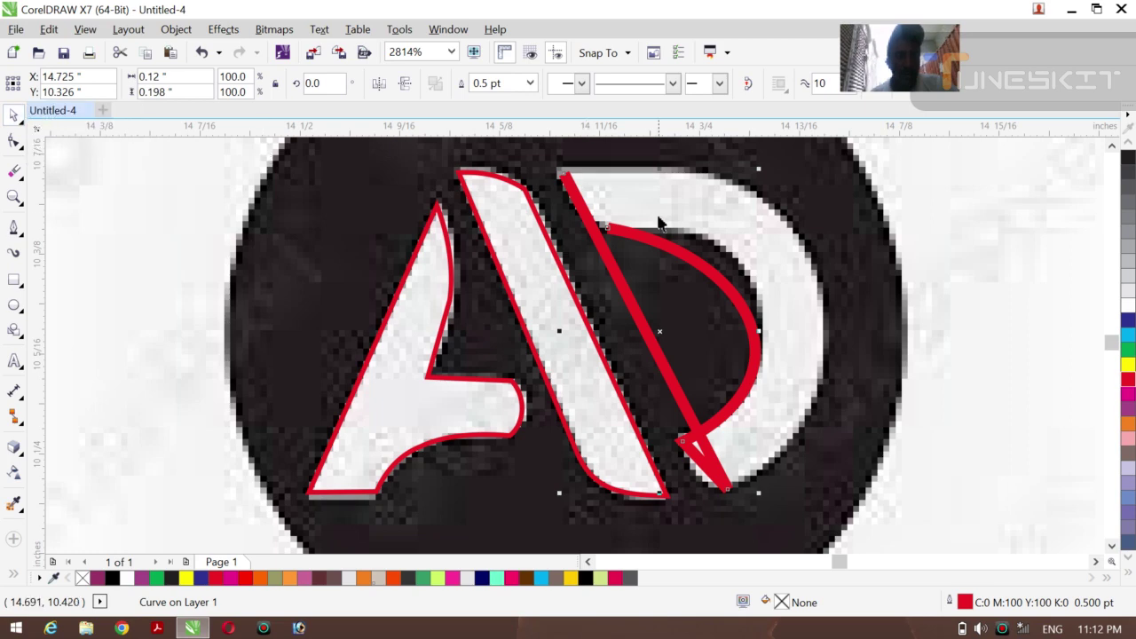
pyautogui.click(529, 85)
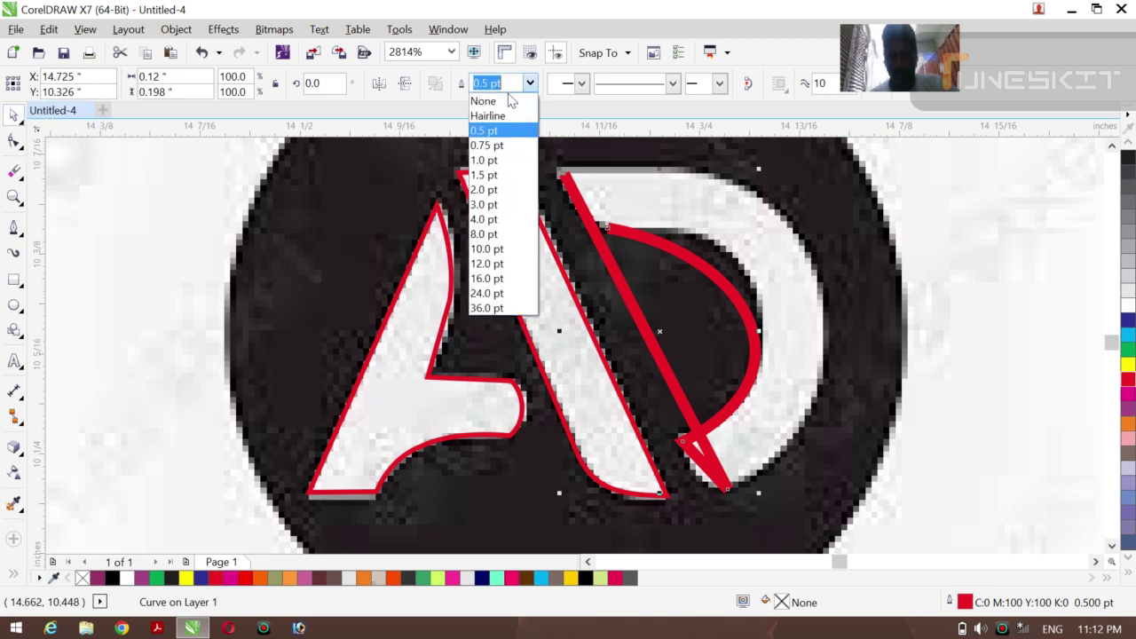
pyautogui.click(499, 115)
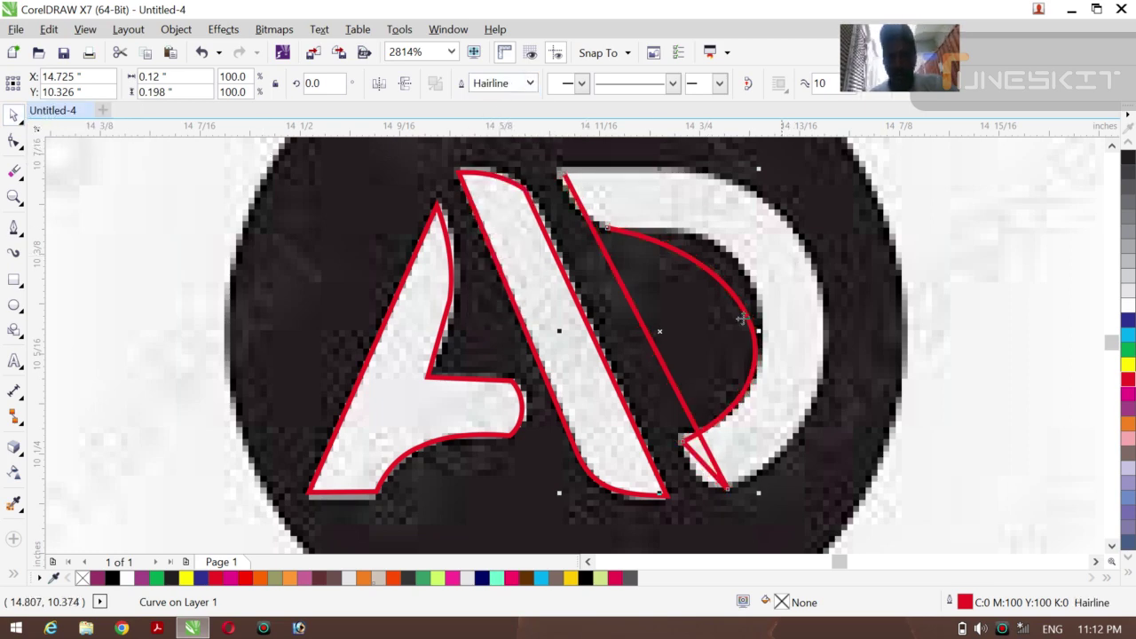
# - Adjust both control handles of the D's inner curve so it follows the bitmap's inner edge
pyautogui.click(13, 142)
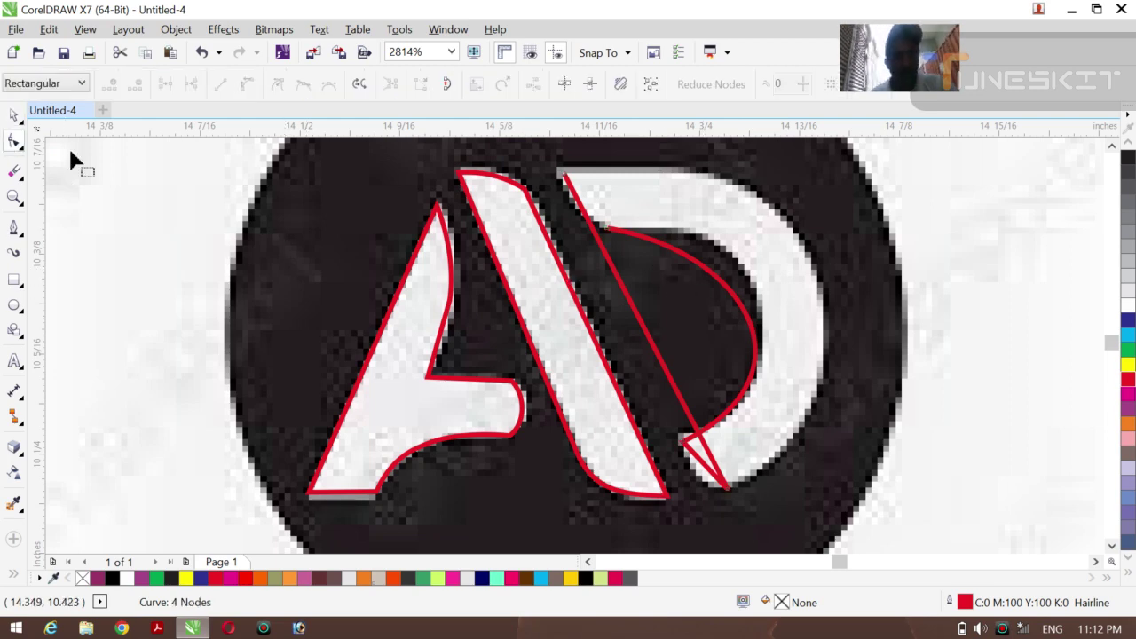
pyautogui.click(608, 231)
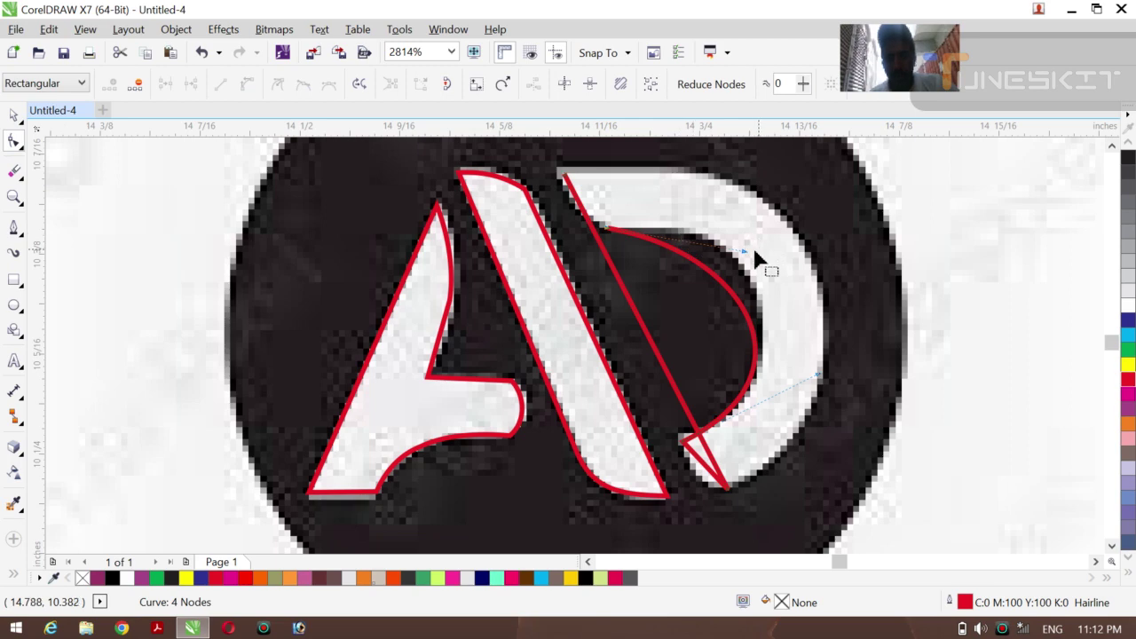
pyautogui.moveTo(743, 252); pyautogui.dragTo(781, 207)
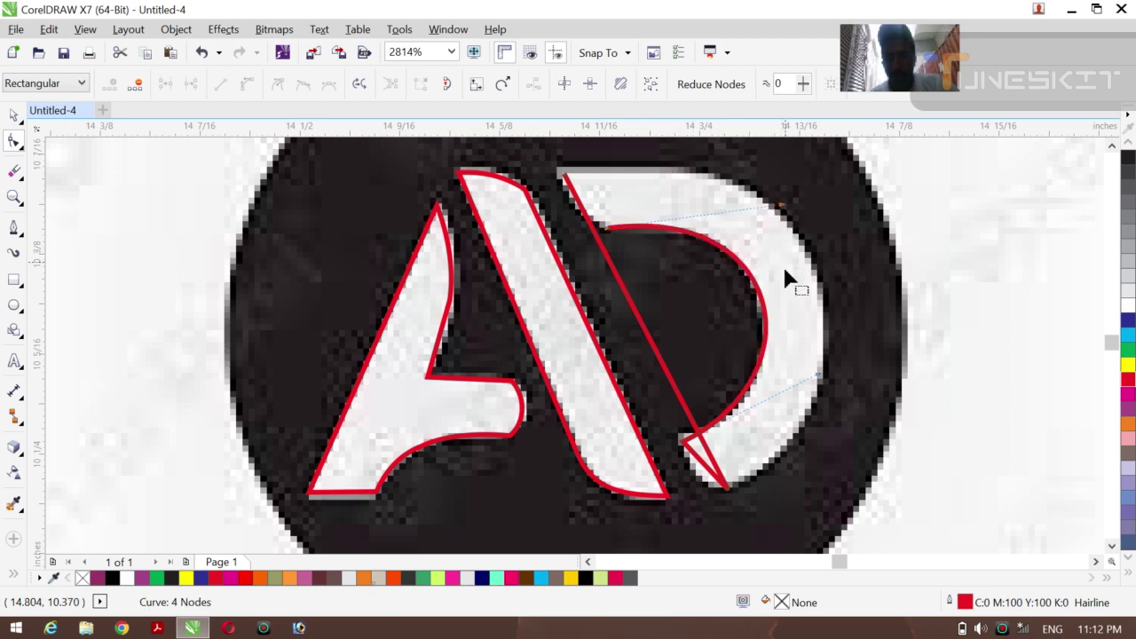
pyautogui.moveTo(821, 384); pyautogui.dragTo(823, 398)
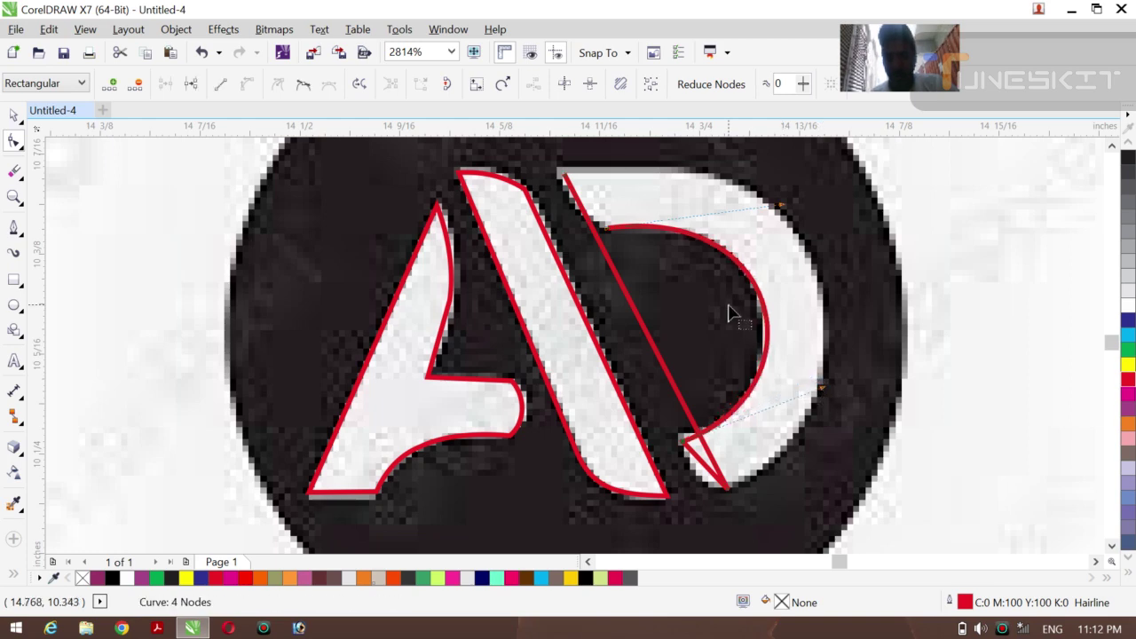
# - Convert the D's long straight segment from upper left tip to lower corner to a curve and bend it outward
pyautogui.rightClick(646, 333)
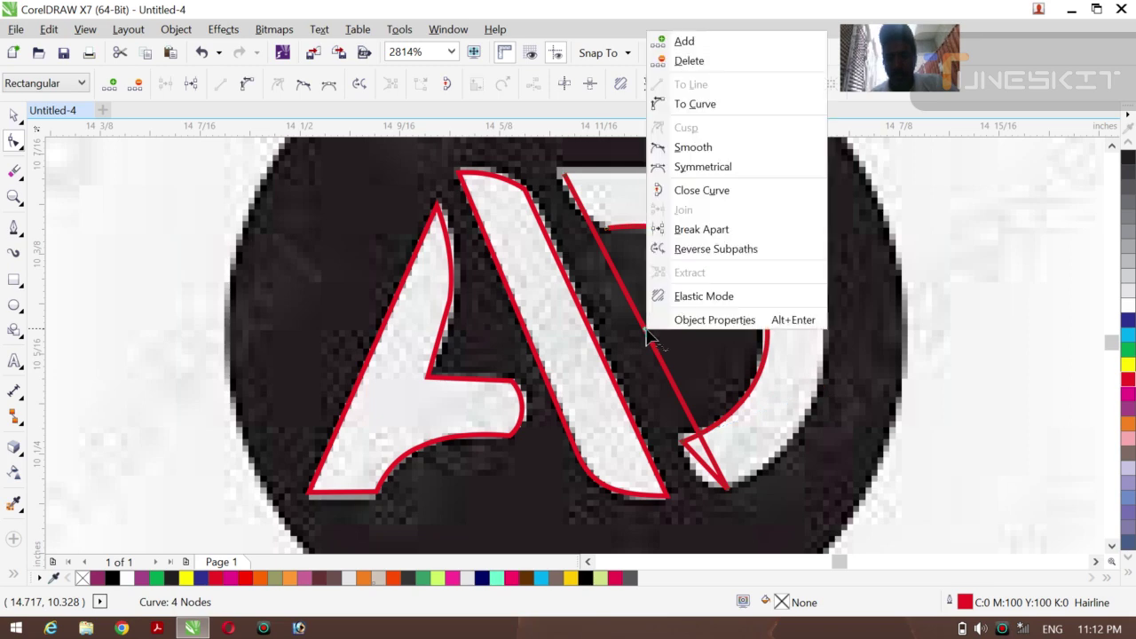
pyautogui.click(684, 110)
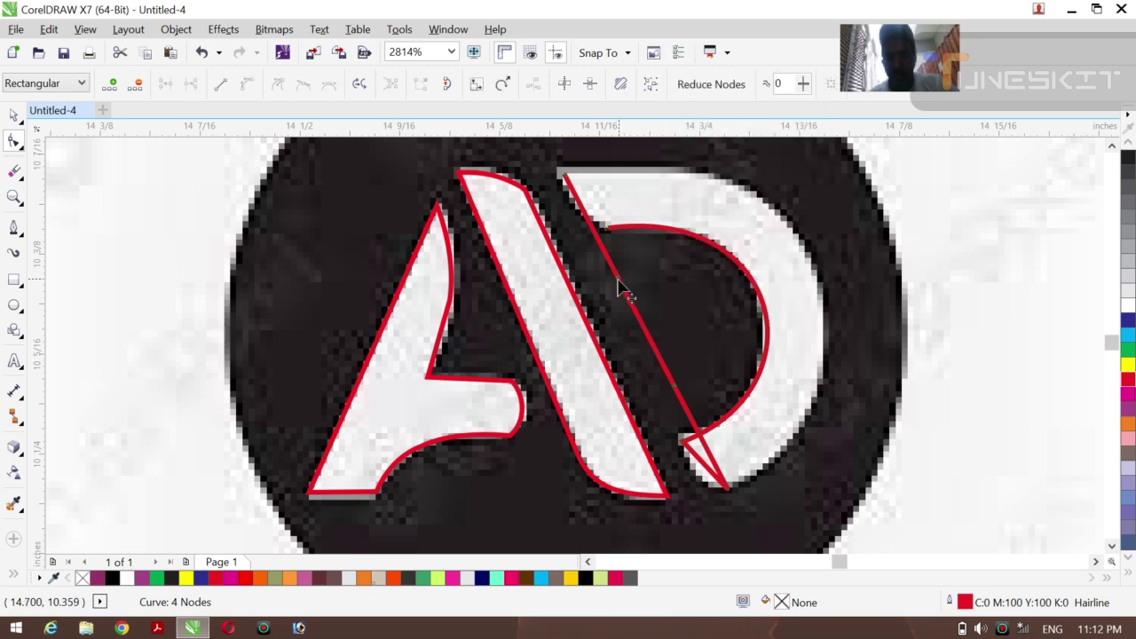
pyautogui.moveTo(620, 289); pyautogui.dragTo(724, 339)
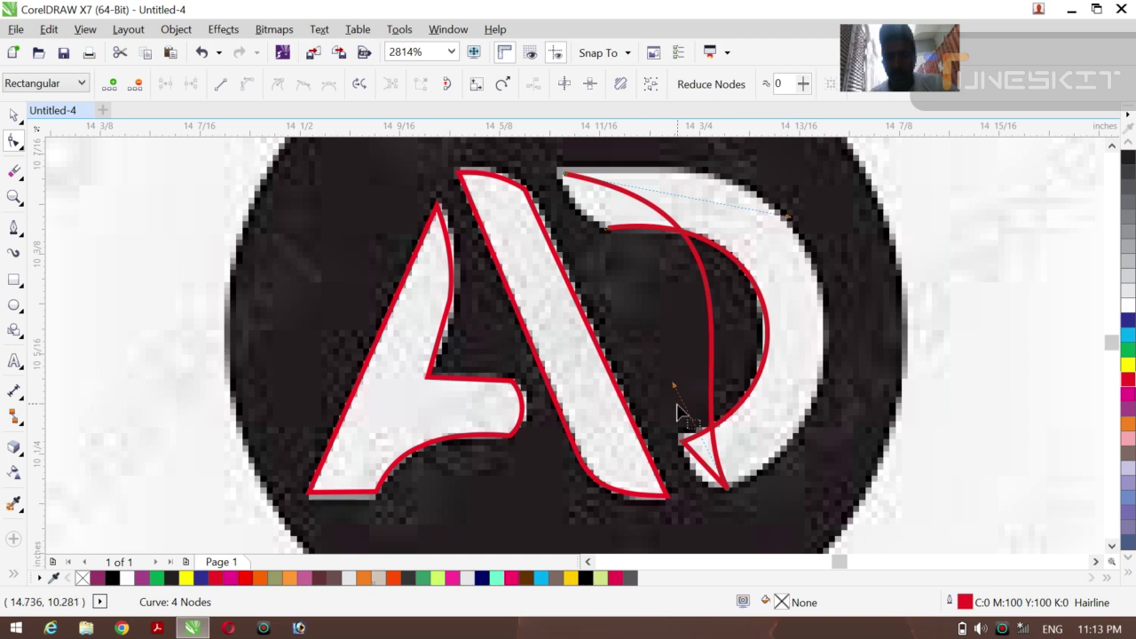
# - Adjust both control handles of the D's outer curve so it follows the bitmap's outer edge
pyautogui.moveTo(674, 392); pyautogui.dragTo(833, 344)
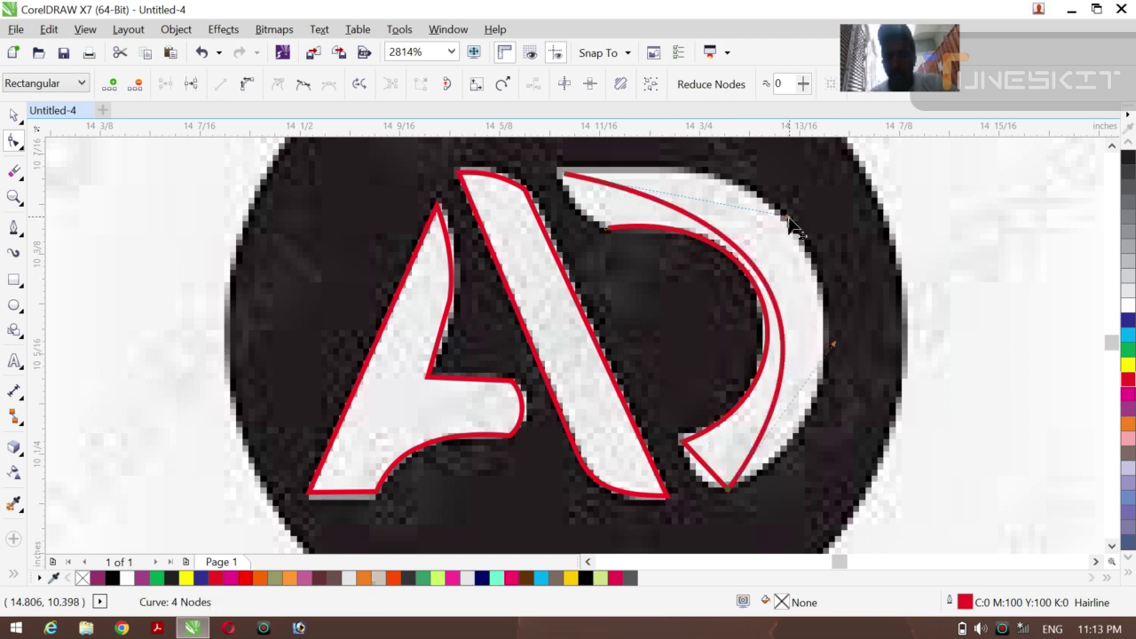
pyautogui.moveTo(787, 218); pyautogui.dragTo(802, 167)
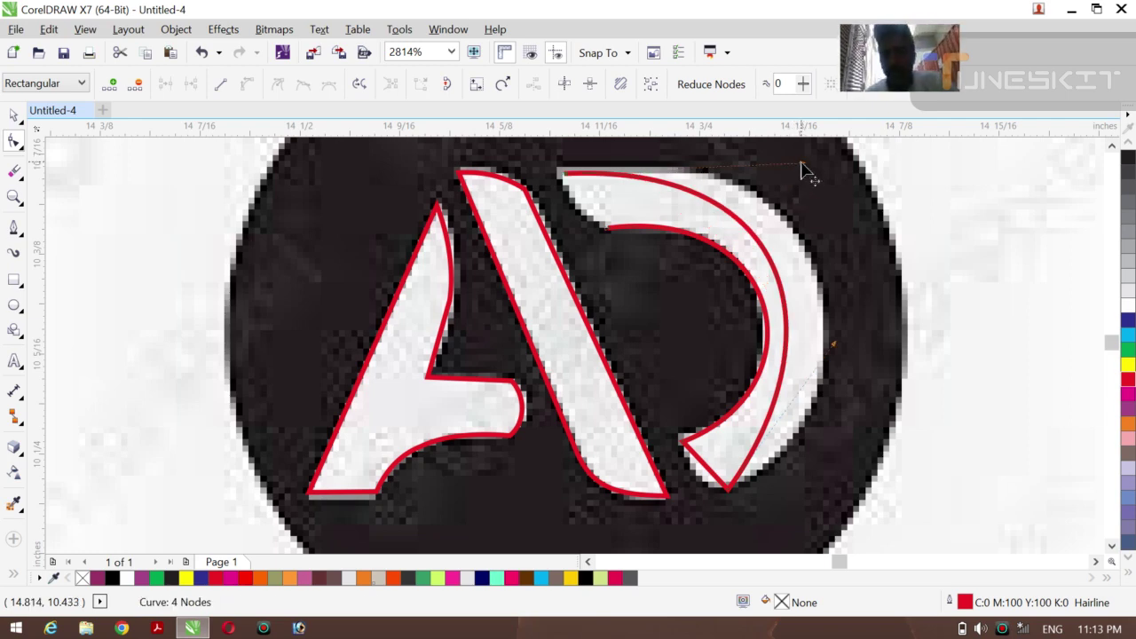
pyautogui.moveTo(801, 171); pyautogui.dragTo(851, 149)
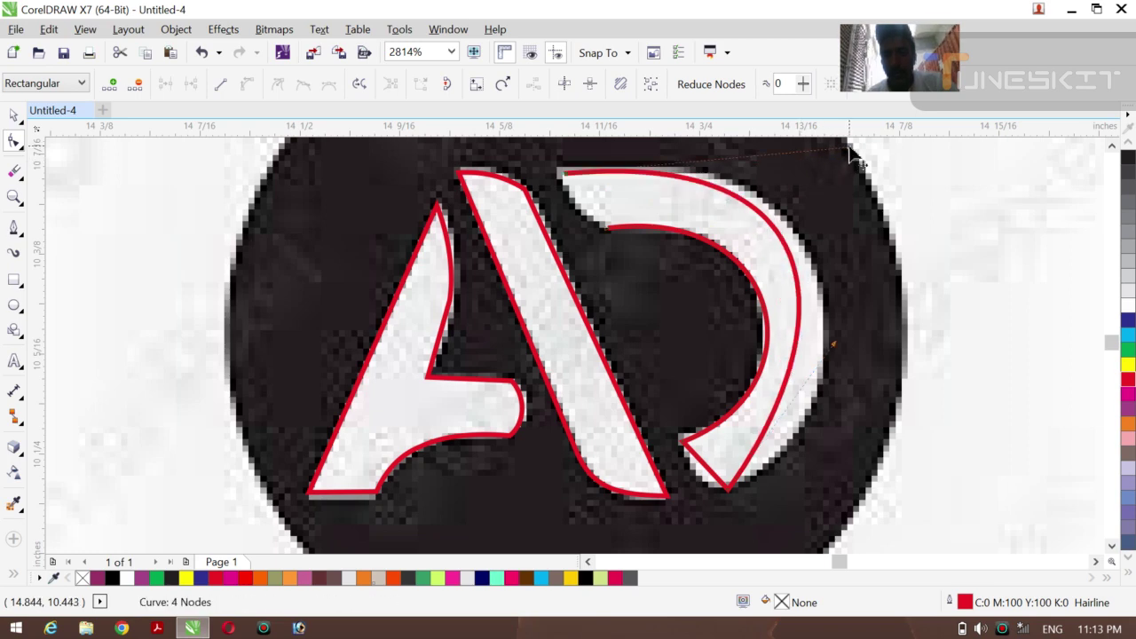
pyautogui.moveTo(834, 344); pyautogui.dragTo(888, 406)
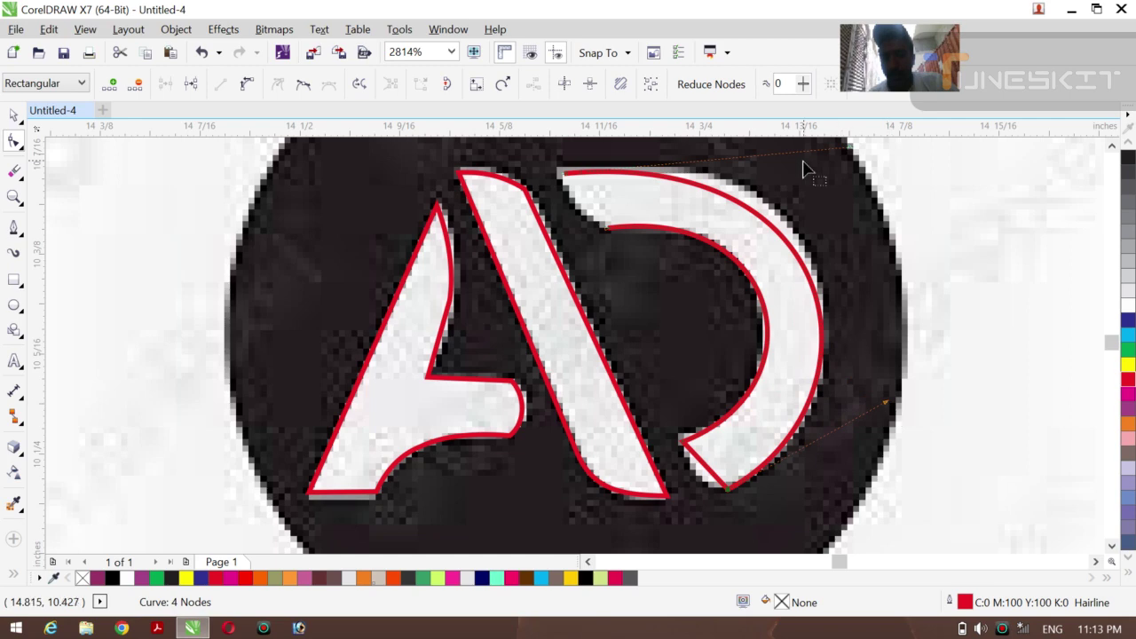
pyautogui.moveTo(849, 149); pyautogui.dragTo(856, 170)
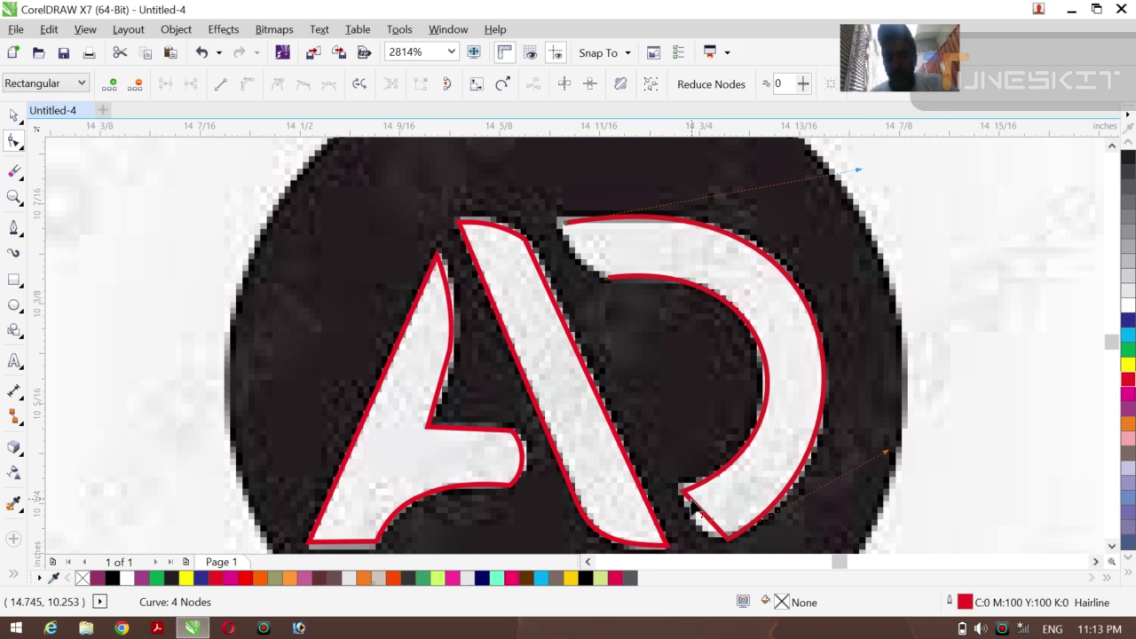
# - Convert the short segment at the D's lower end to a curve and bow it outward to match the bitmap
pyautogui.rightClick(708, 523)
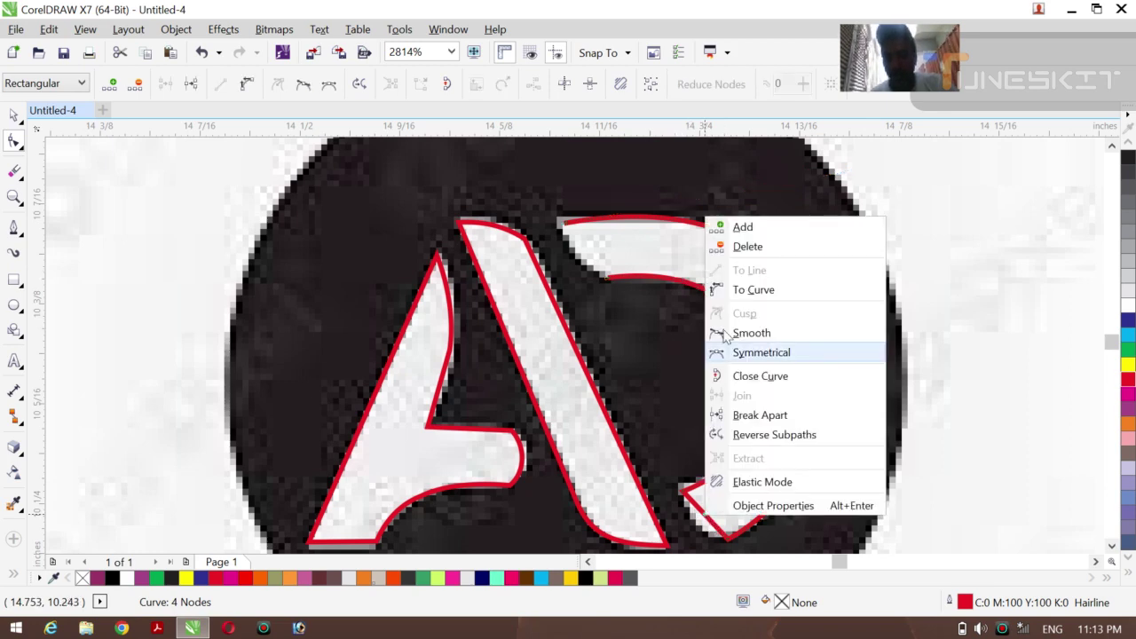
pyautogui.click(751, 289)
pyautogui.click(717, 502)
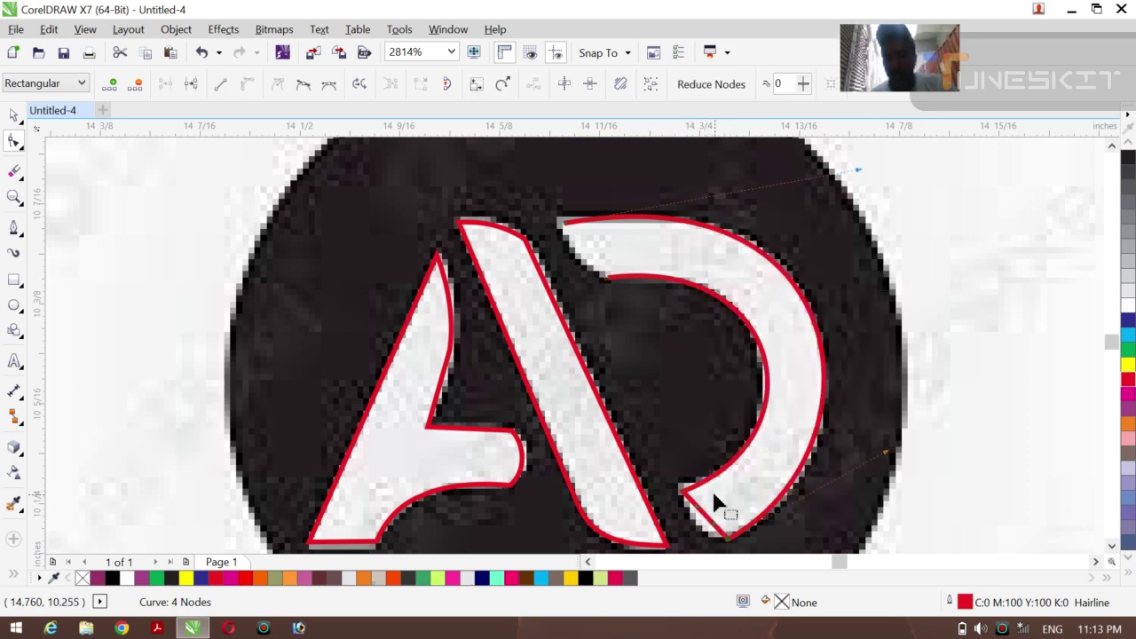
pyautogui.moveTo(717, 532); pyautogui.dragTo(701, 523)
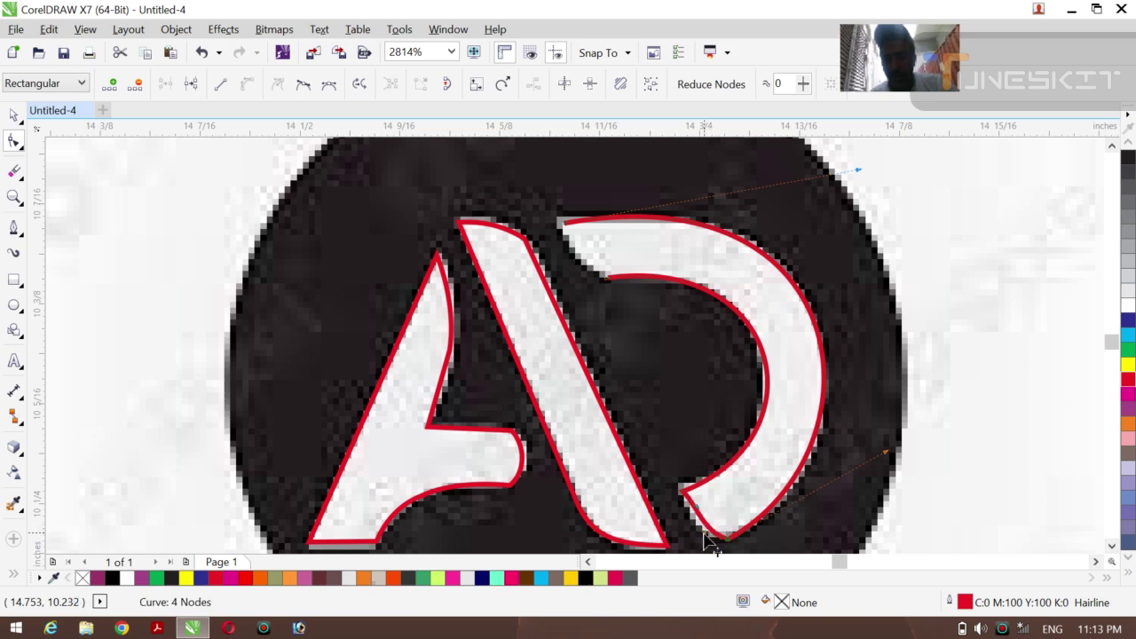
pyautogui.click(701, 522)
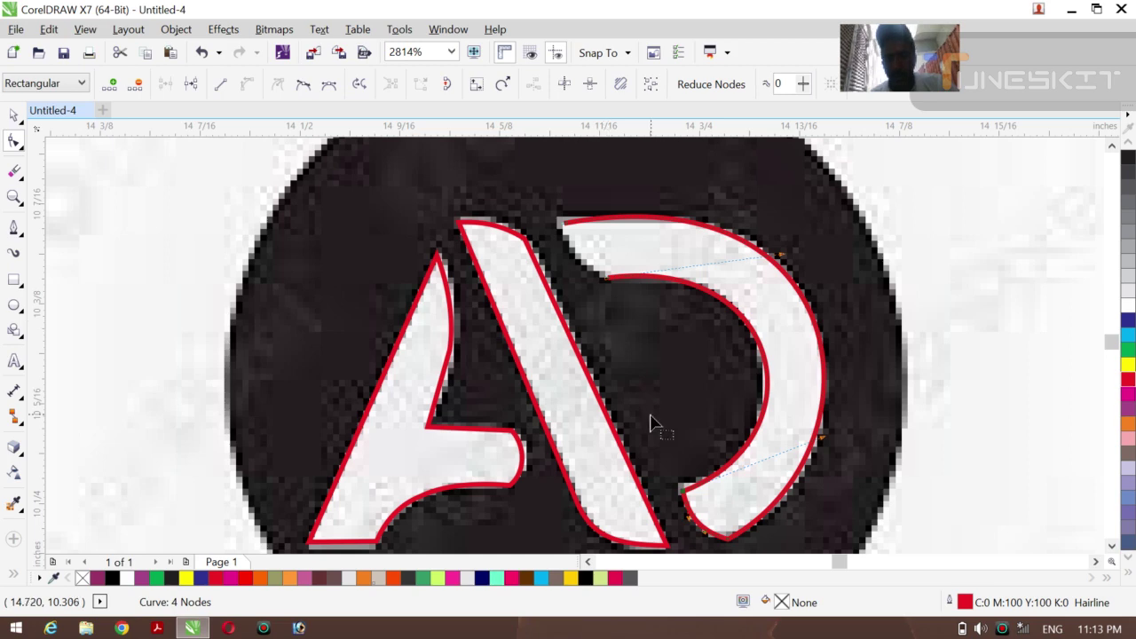
pyautogui.click(14, 228)
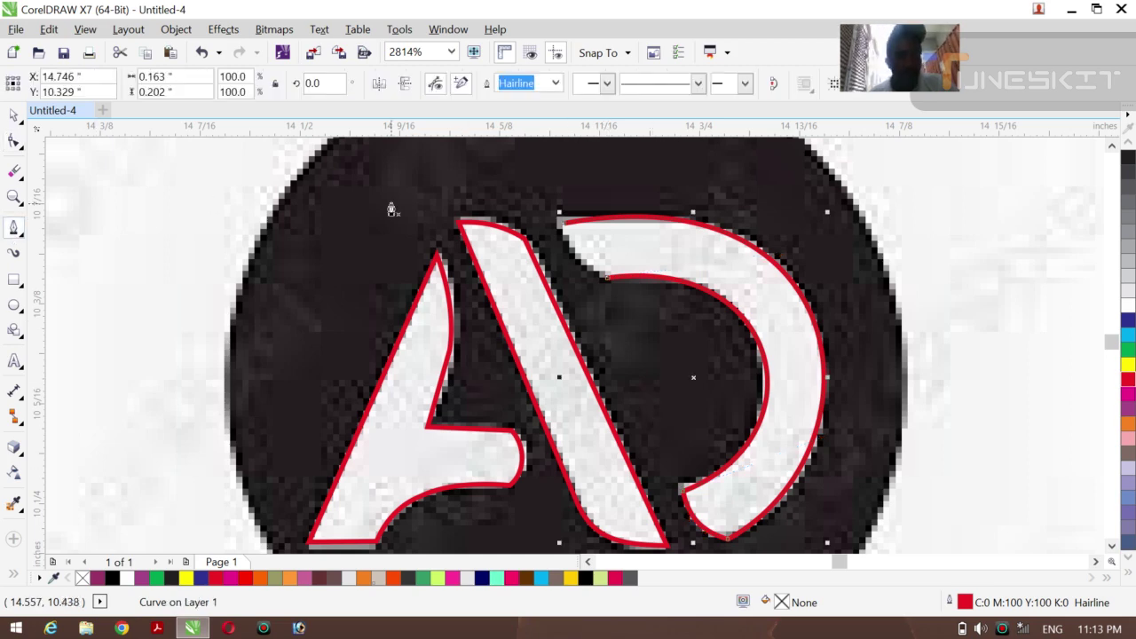
pyautogui.click(562, 226)
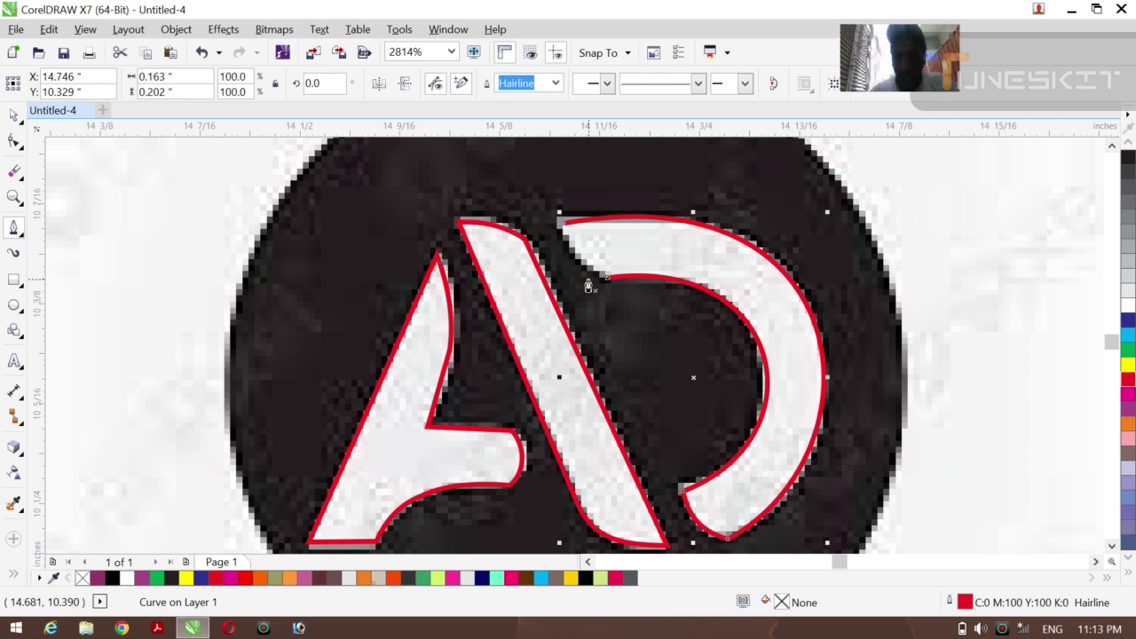
pyautogui.moveTo(608, 278); pyautogui.dragTo(566, 251)
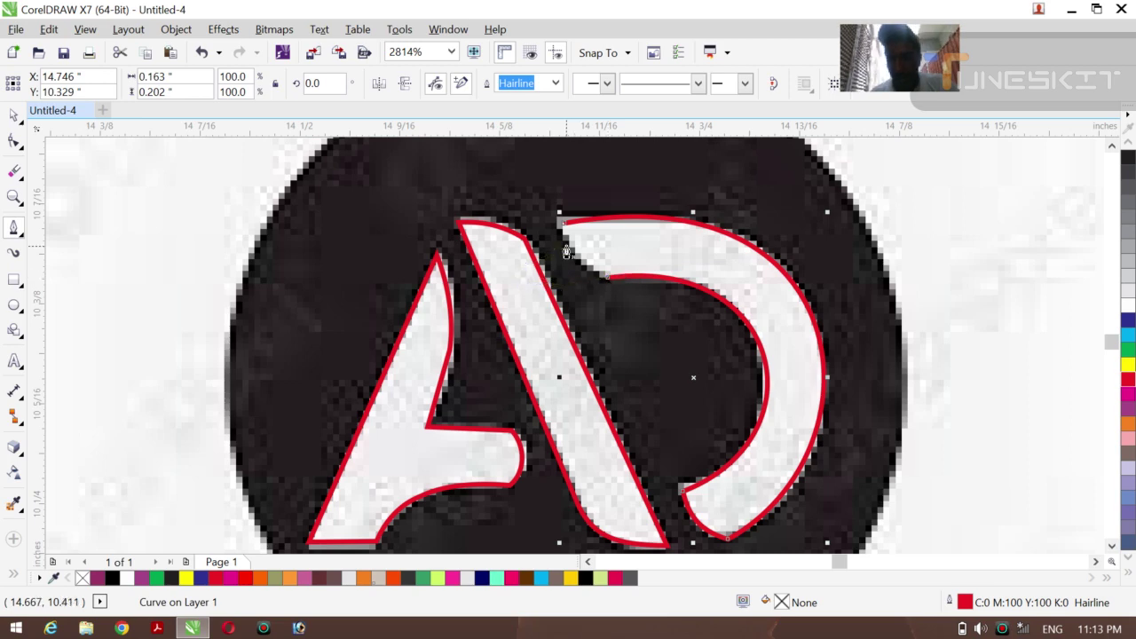
pyautogui.click(561, 220)
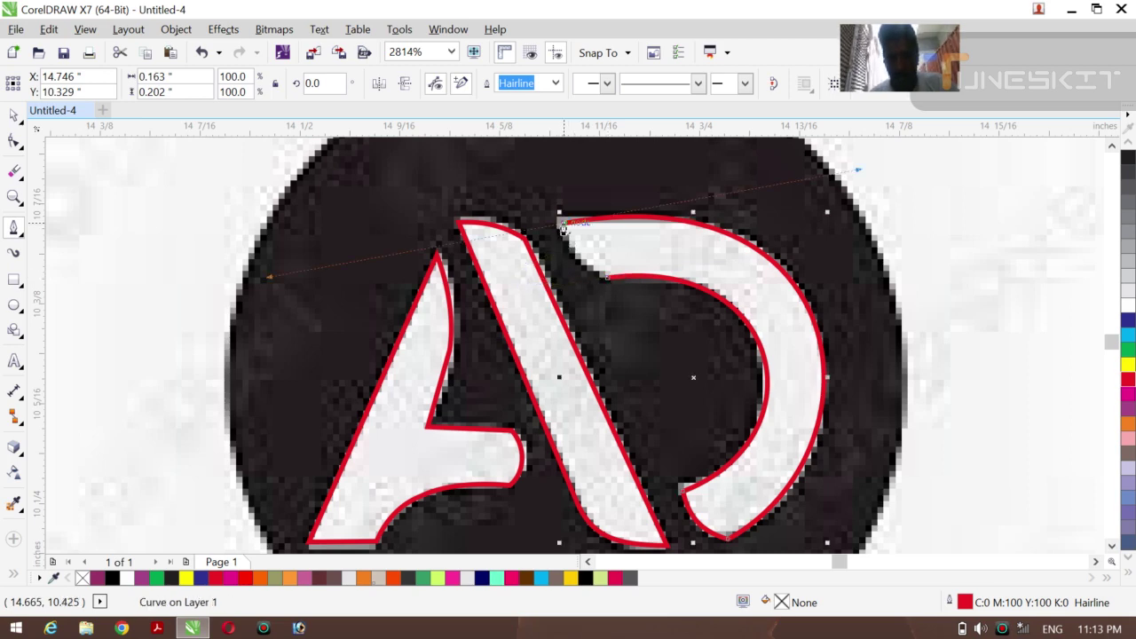
pyautogui.press('Escape')
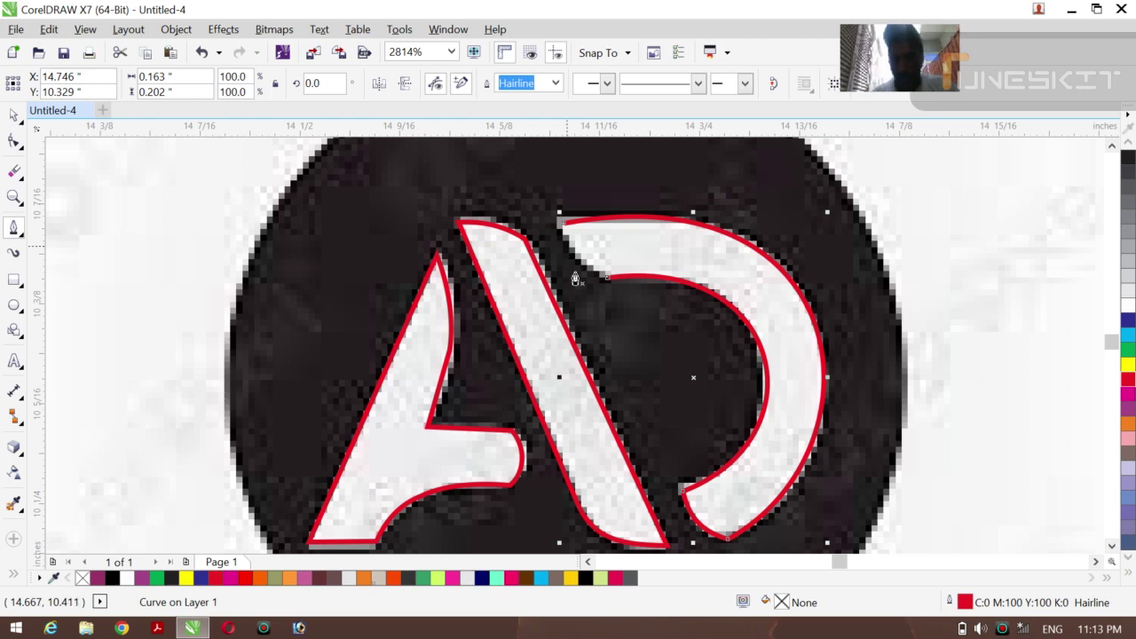
# - Close the D's open curve between its upper left tip and the inner upper corner
pyautogui.click(18, 119)
pyautogui.click(41, 119)
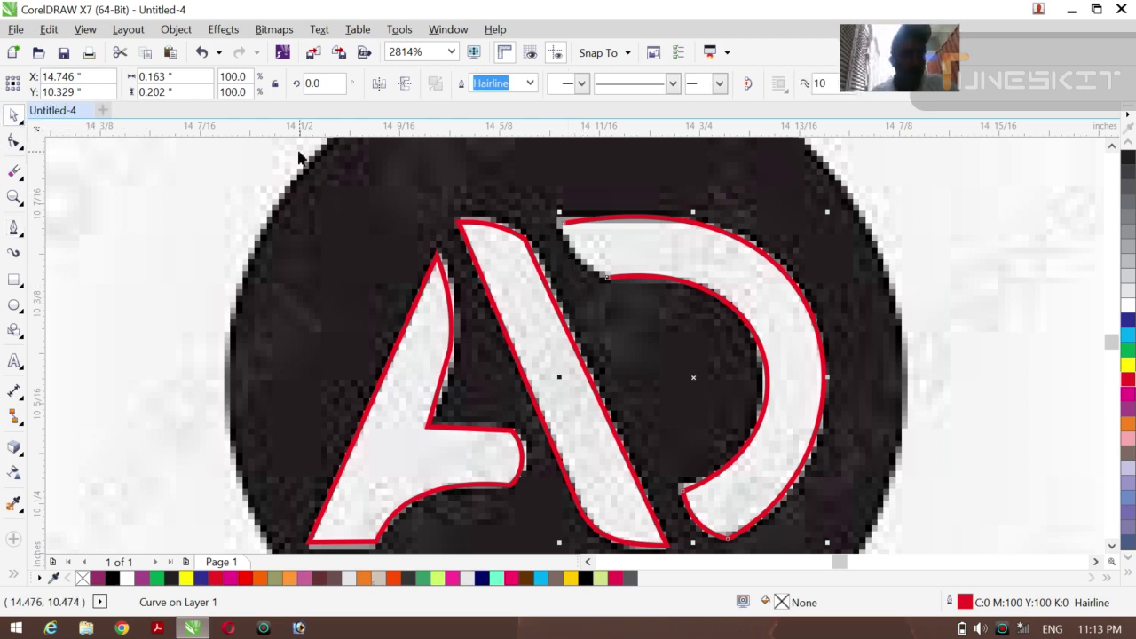
pyautogui.click(593, 218)
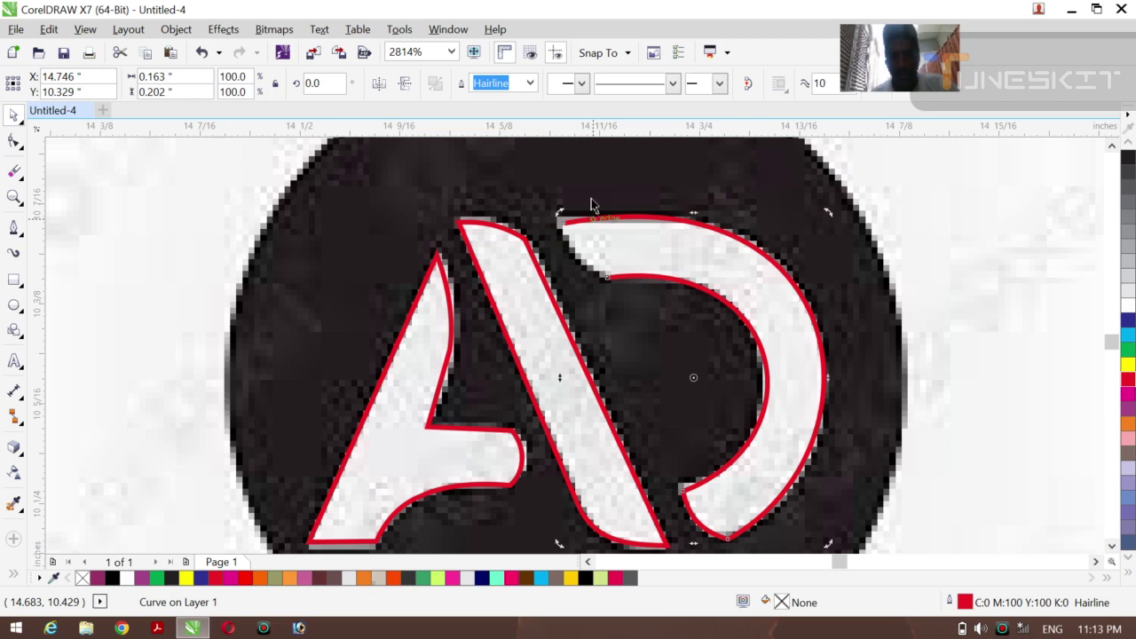
pyautogui.click(750, 86)
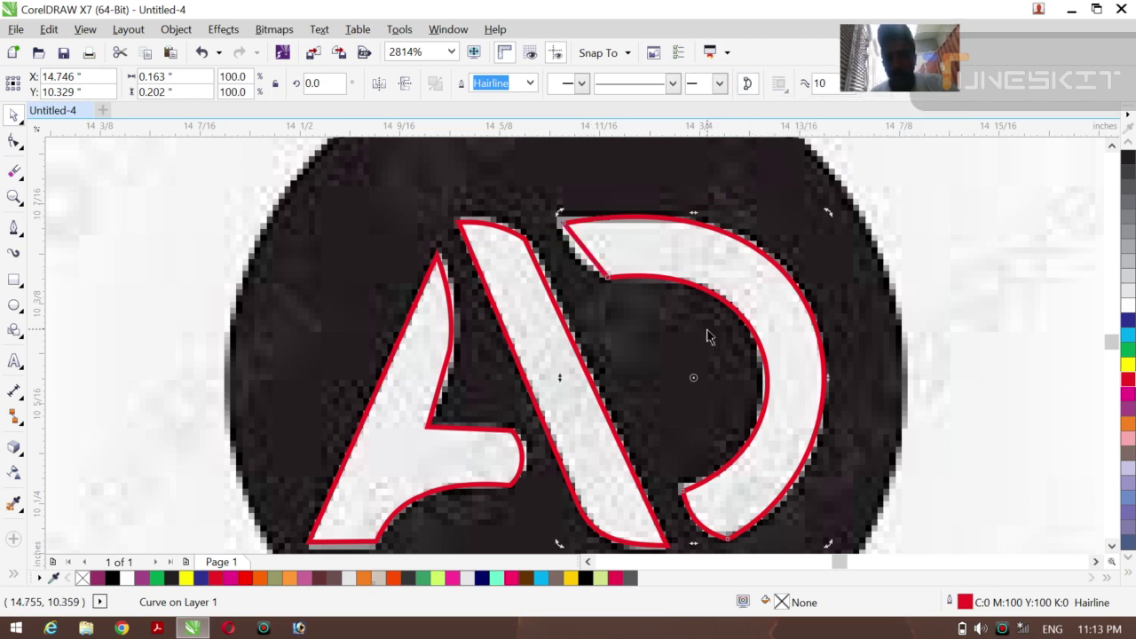
# - Convert the D's closing segment at the upper end to a curve and bow it outward to match the bitmap
pyautogui.click(16, 142)
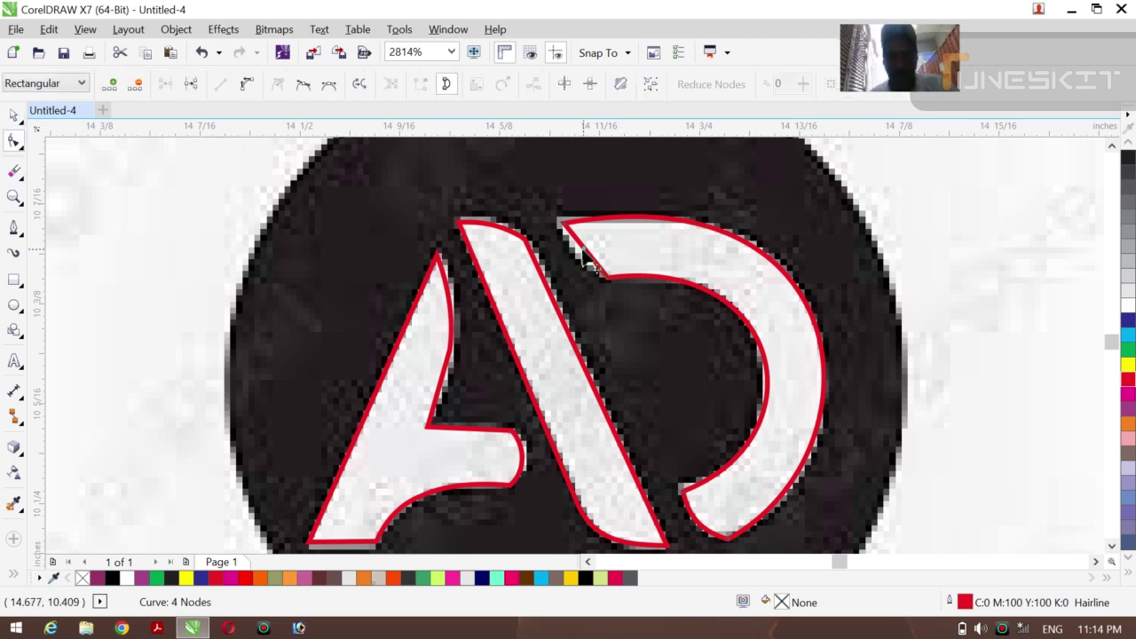
pyautogui.rightClick(585, 254)
pyautogui.click(646, 326)
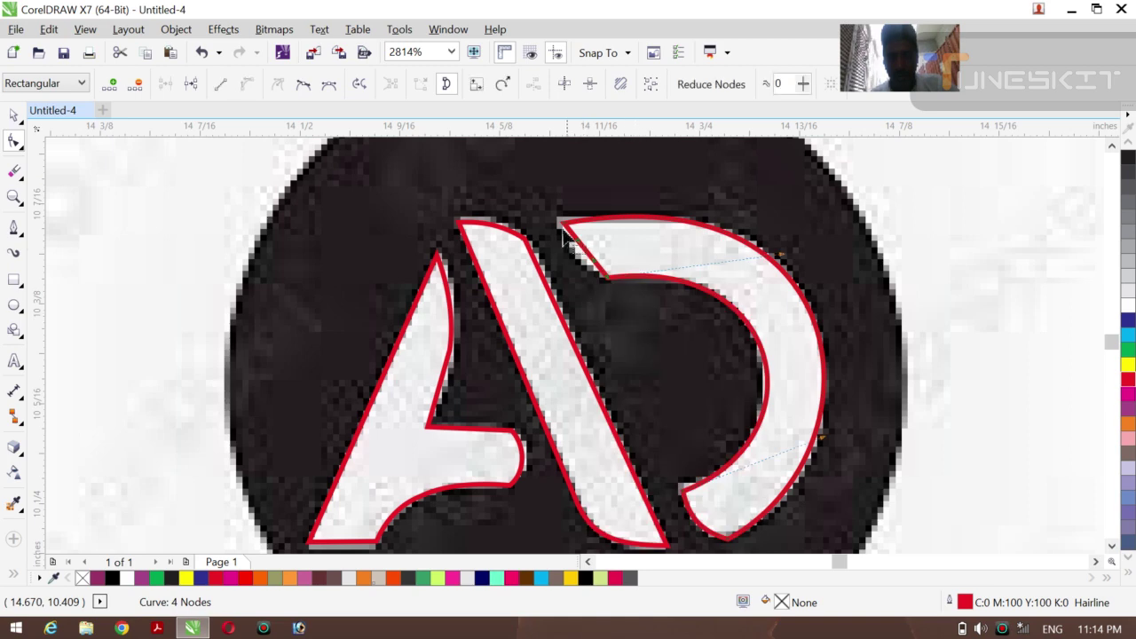
pyautogui.moveTo(572, 240); pyautogui.dragTo(591, 277)
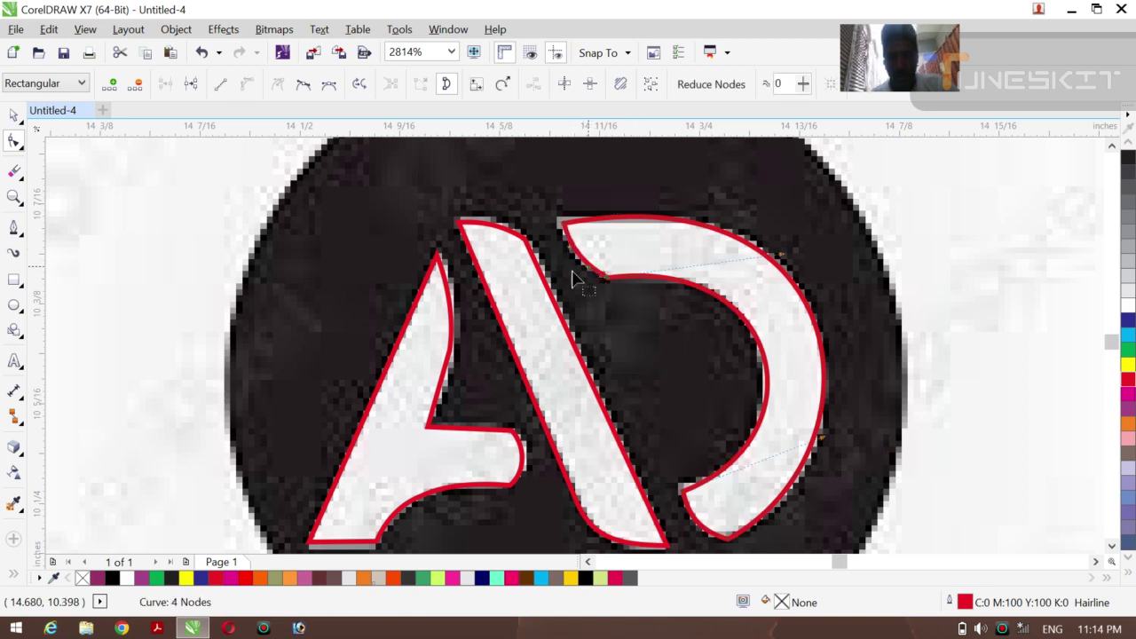
# - Fill the A, the diagonal bar and the D with black and no outline using Smart Fill
pyautogui.press('z')
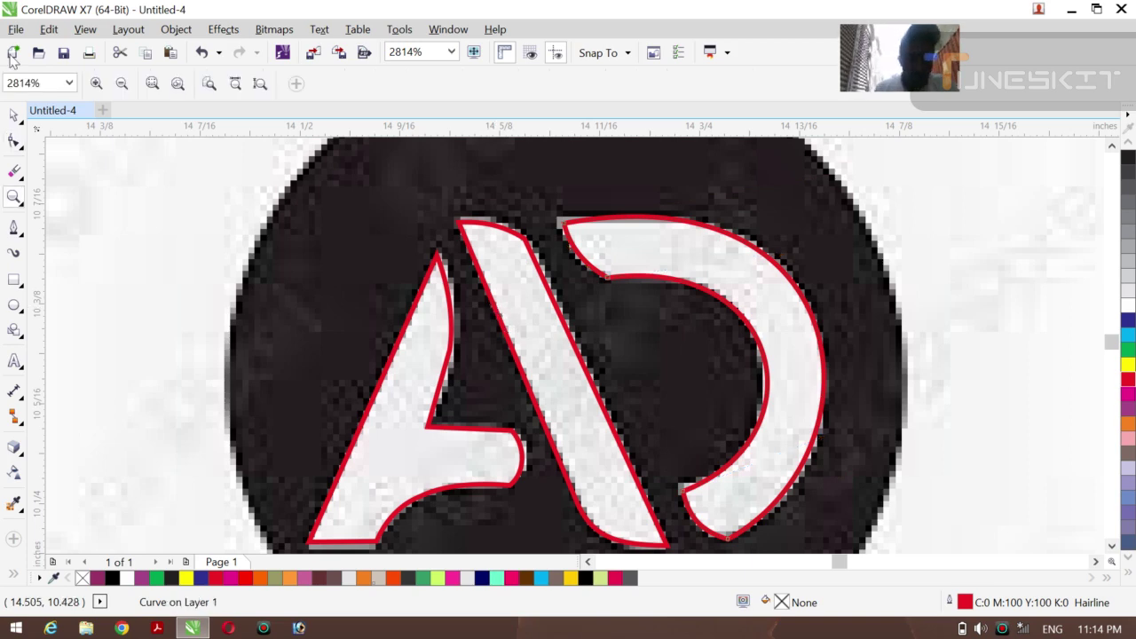
pyautogui.click(120, 83)
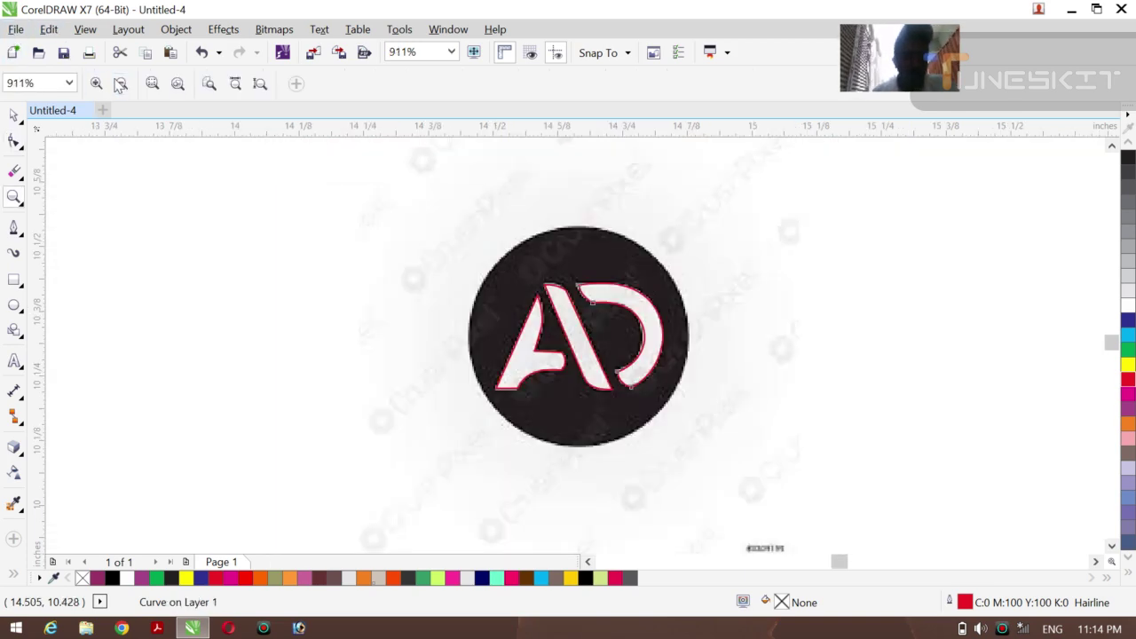
pyautogui.click(13, 116)
pyautogui.click(236, 259)
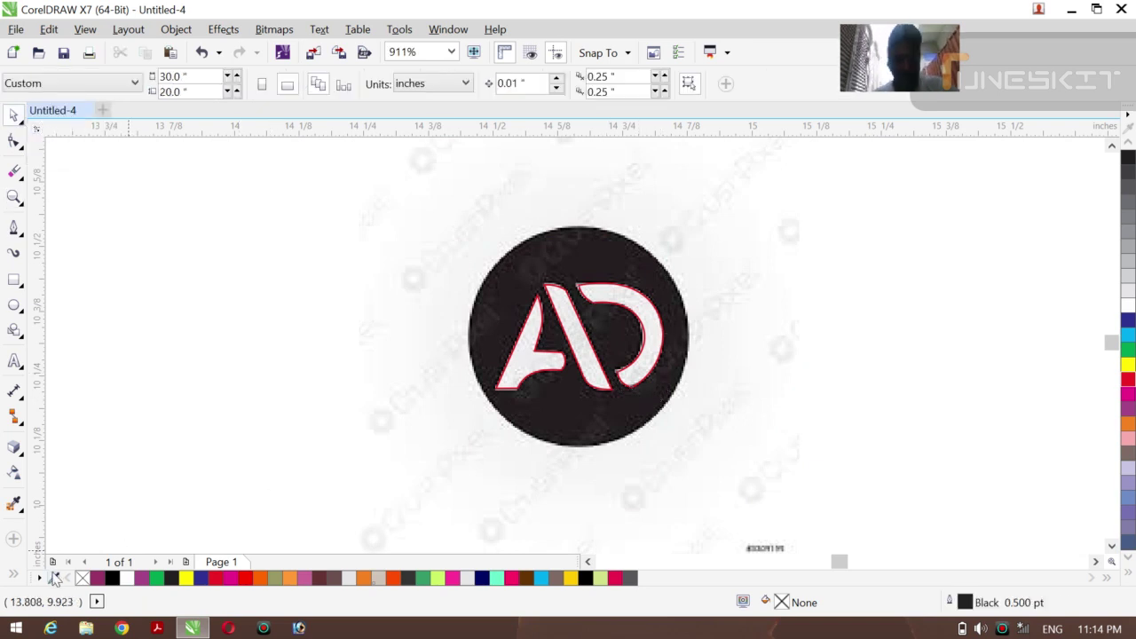
pyautogui.click(16, 575)
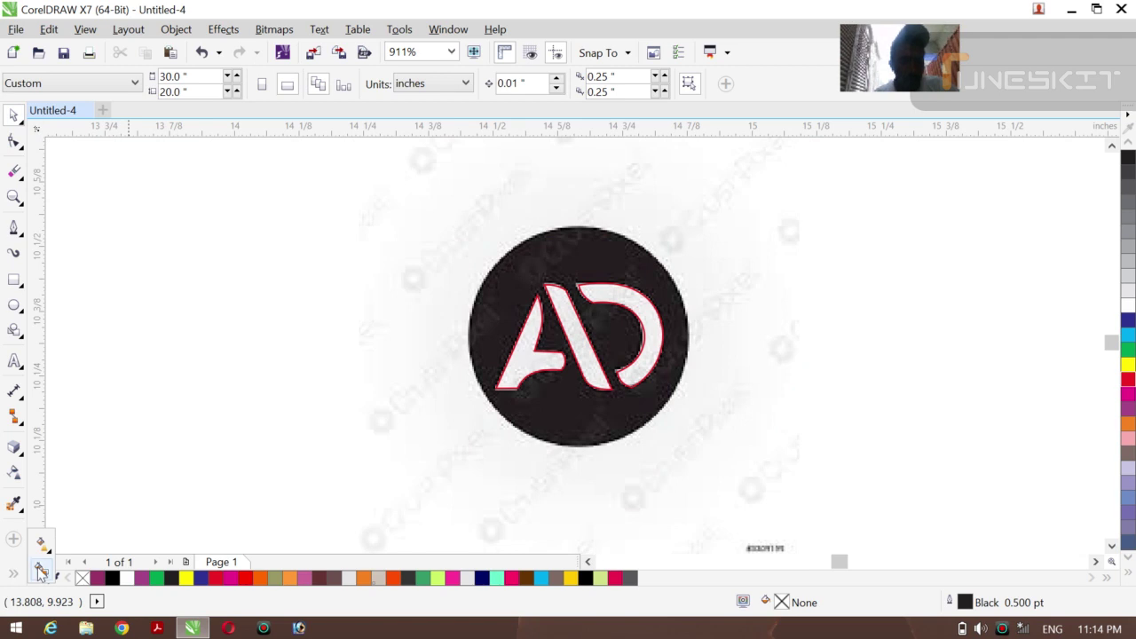
pyautogui.click(41, 568)
pyautogui.click(516, 374)
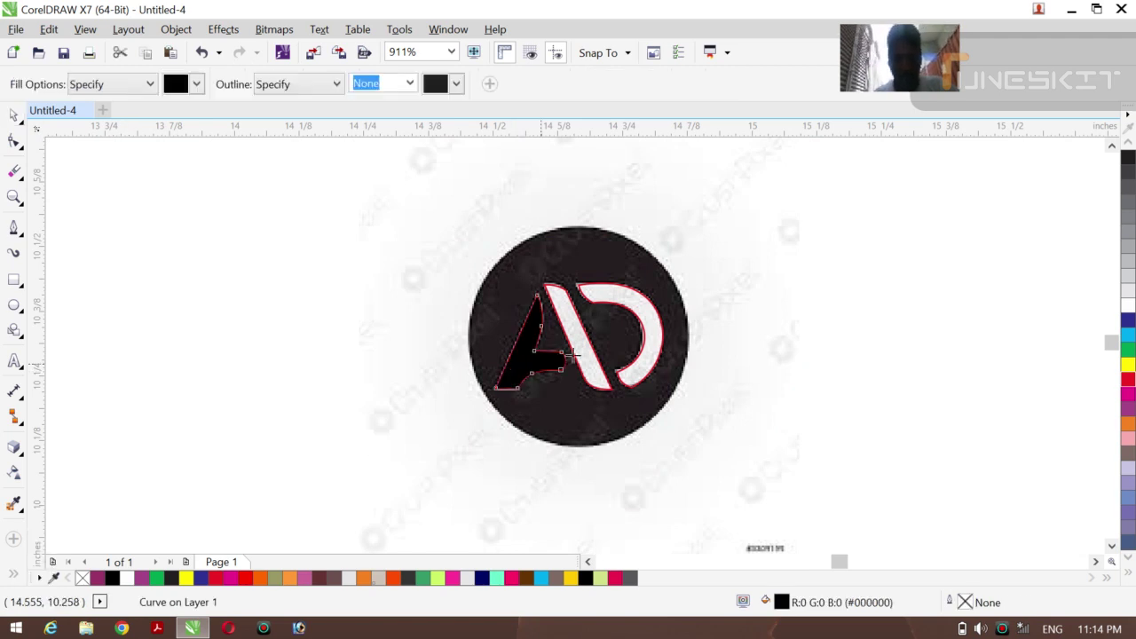
pyautogui.click(579, 356)
pyautogui.click(644, 353)
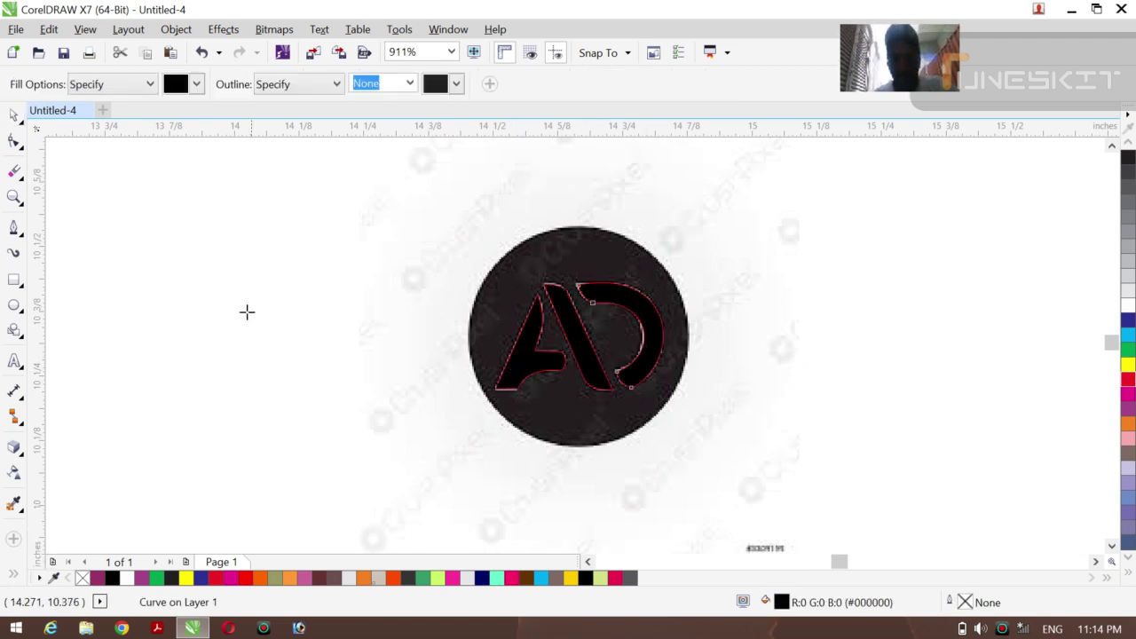
# - Move the source bitmap away from the filled letters to the blank area on their left
pyautogui.click(18, 117)
pyautogui.click(37, 122)
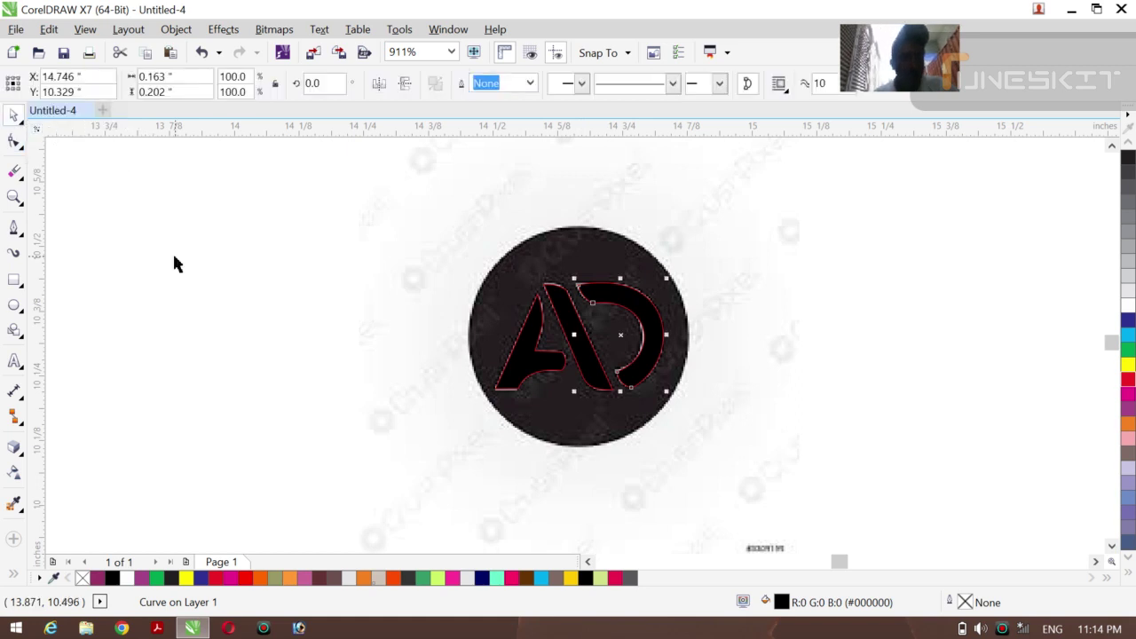
pyautogui.click(263, 258)
pyautogui.moveTo(511, 306); pyautogui.dragTo(158, 273)
pyautogui.moveTo(224, 284); pyautogui.dragTo(151, 297)
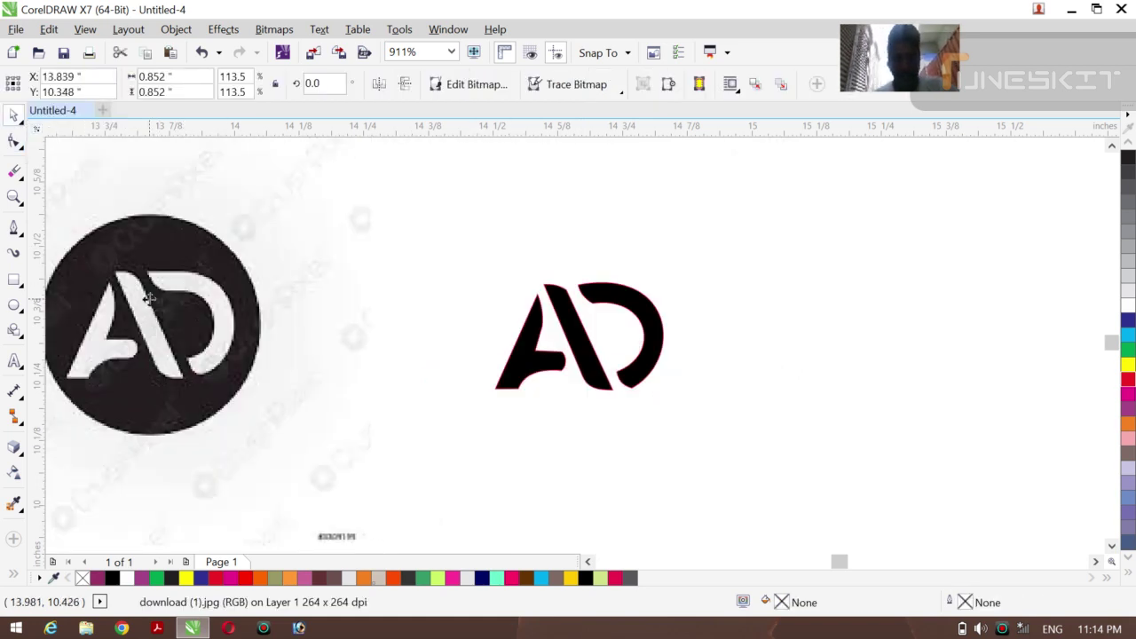
# - Set the outline width of all the vector letter shapes to None
pyautogui.moveTo(793, 455); pyautogui.dragTo(794, 457)
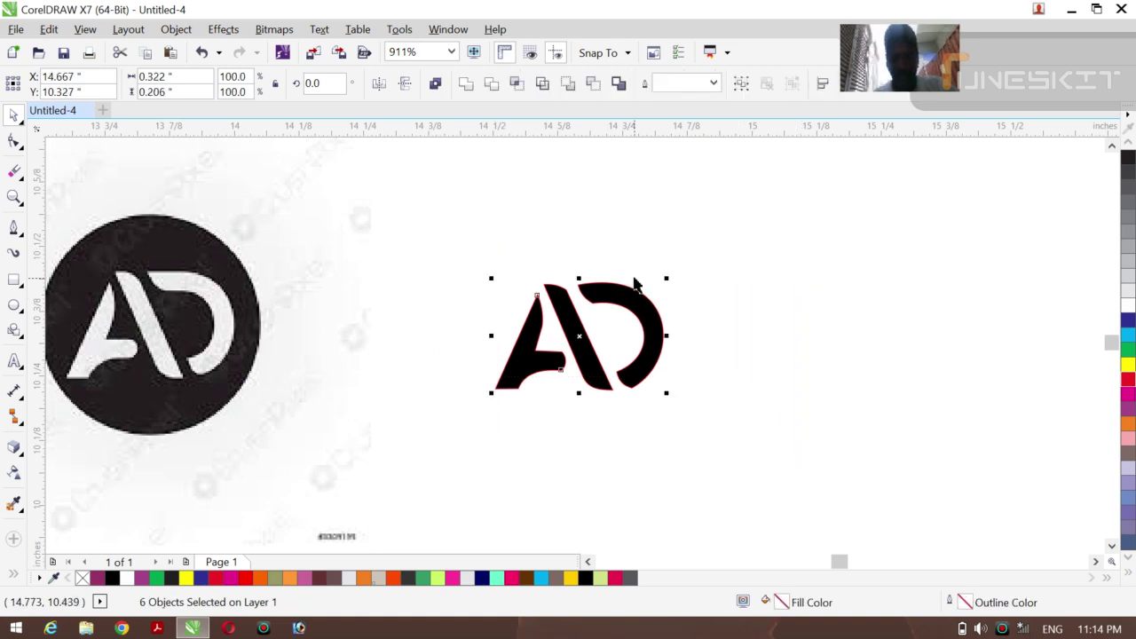
pyautogui.click(713, 82)
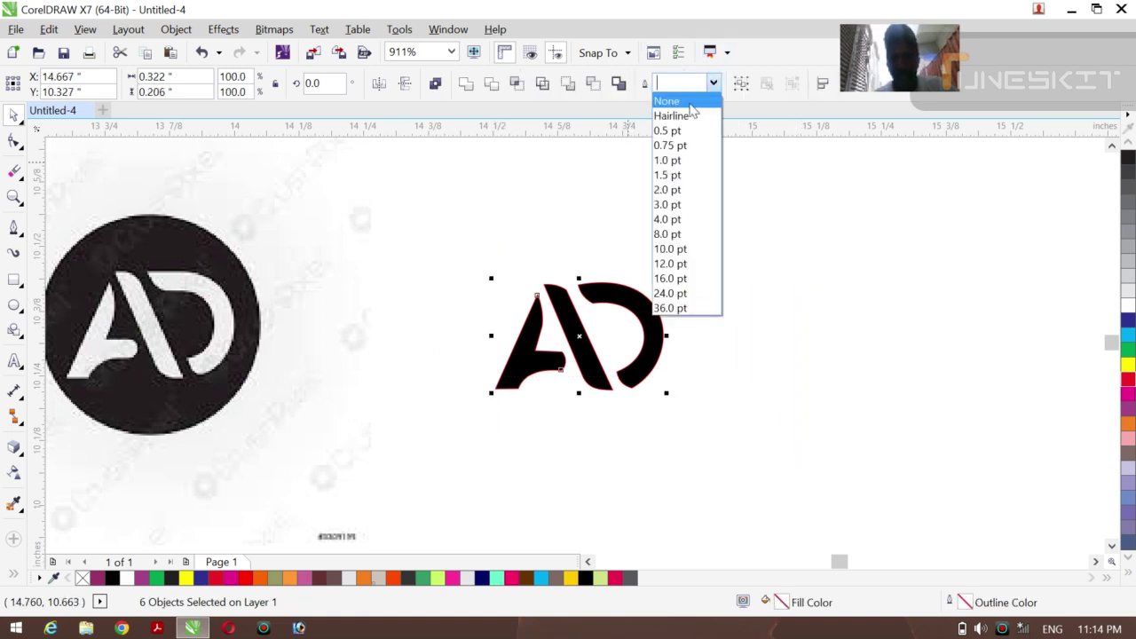
pyautogui.click(679, 99)
pyautogui.click(632, 242)
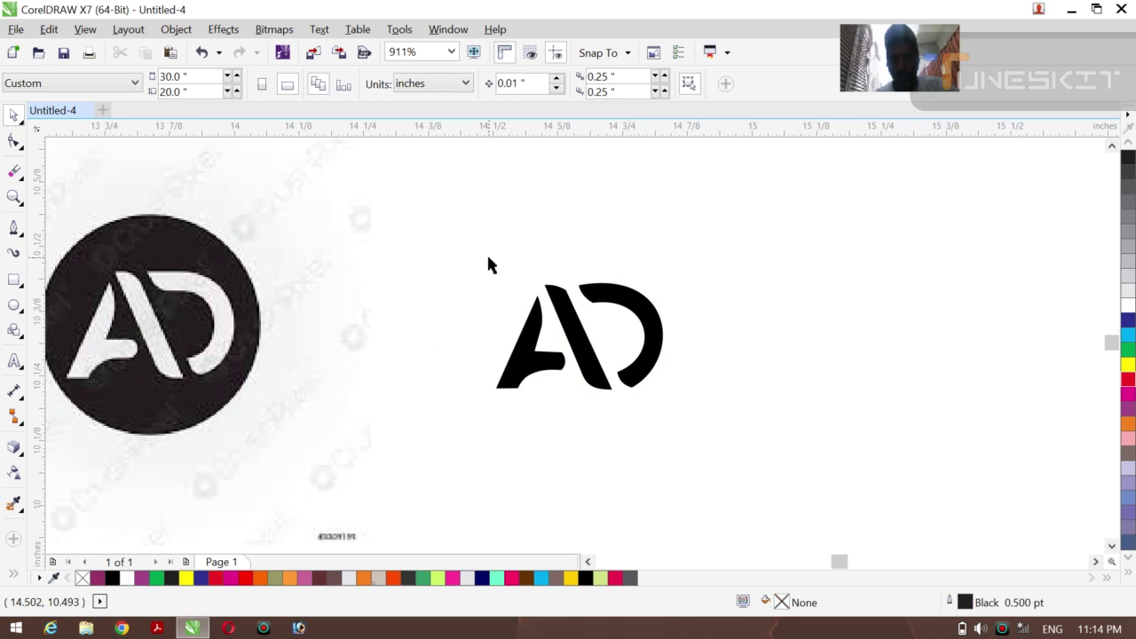
# - Enlarge all the AD letter shapes together to about 0.551 by 0.352 inches and group them
pyautogui.moveTo(488, 257); pyautogui.dragTo(719, 453)
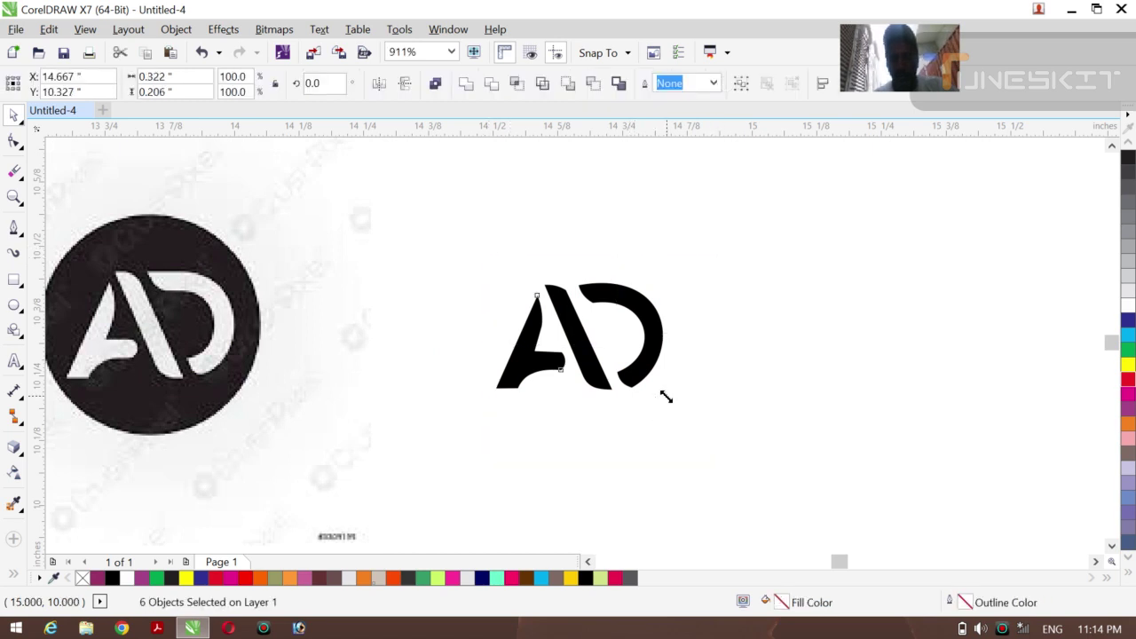
pyautogui.moveTo(666, 395); pyautogui.dragTo(807, 472)
pyautogui.moveTo(638, 376); pyautogui.dragTo(660, 306)
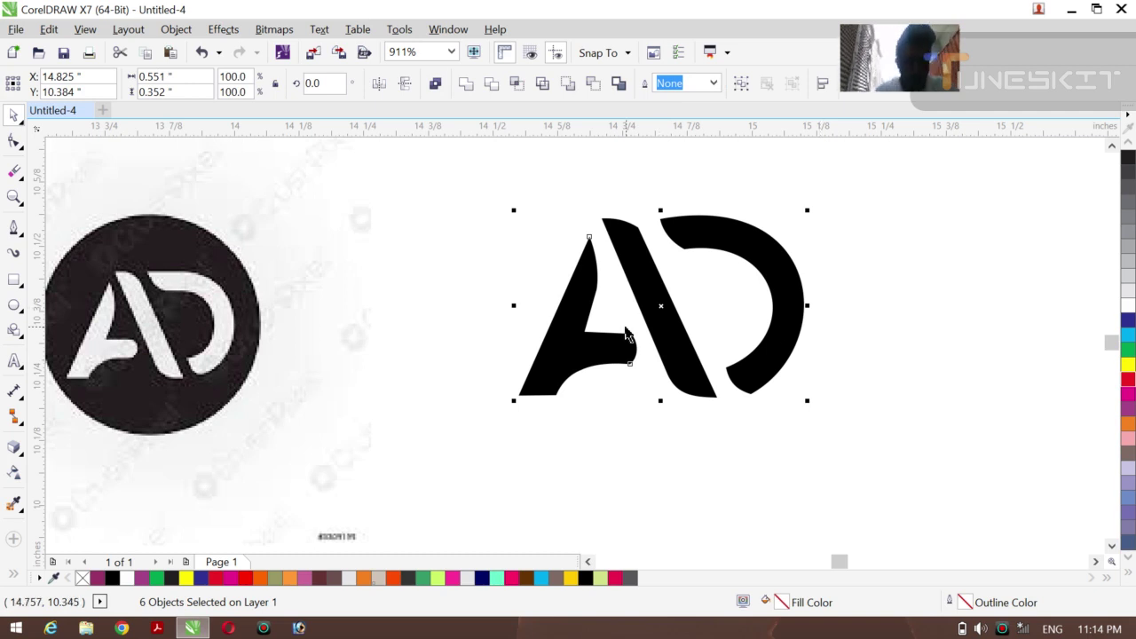
pyautogui.hotkey('ctrl', 'g')
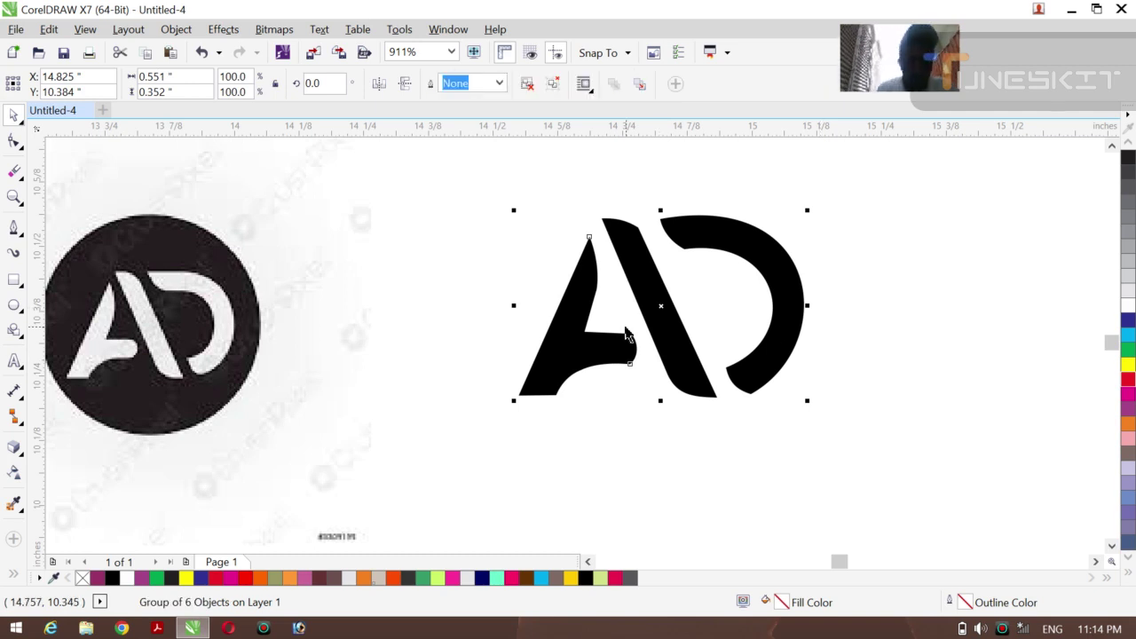
# - Draw an unfilled circle about 0.679 inches in diameter around the grouped letters
pyautogui.click(12, 307)
pyautogui.moveTo(481, 183); pyautogui.dragTo(830, 364)
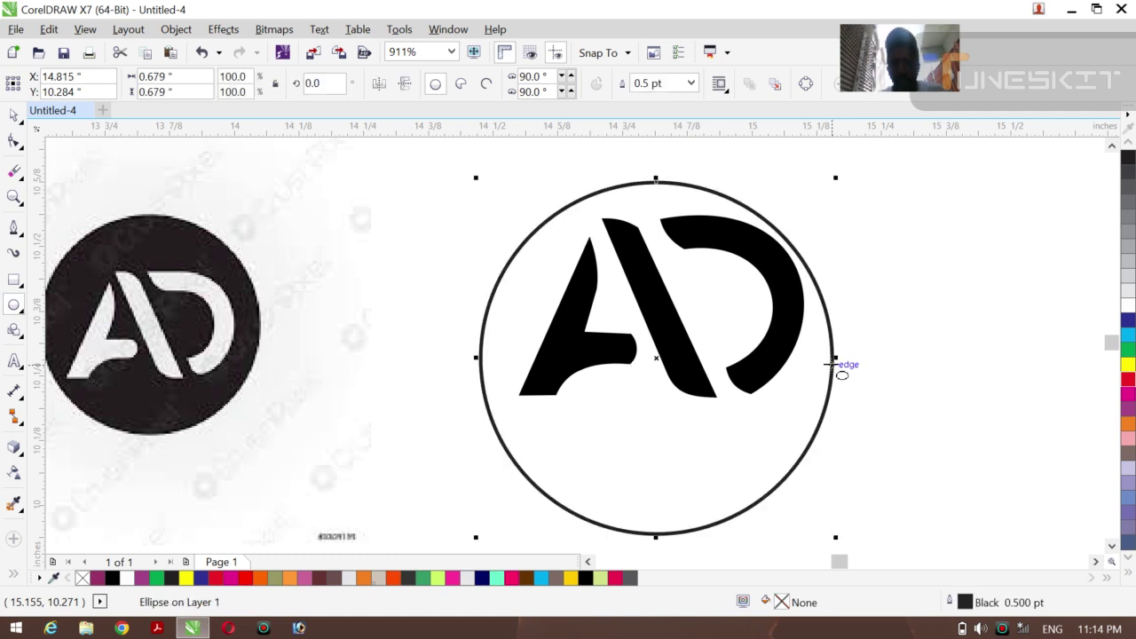
pyautogui.click(14, 116)
pyautogui.click(547, 349)
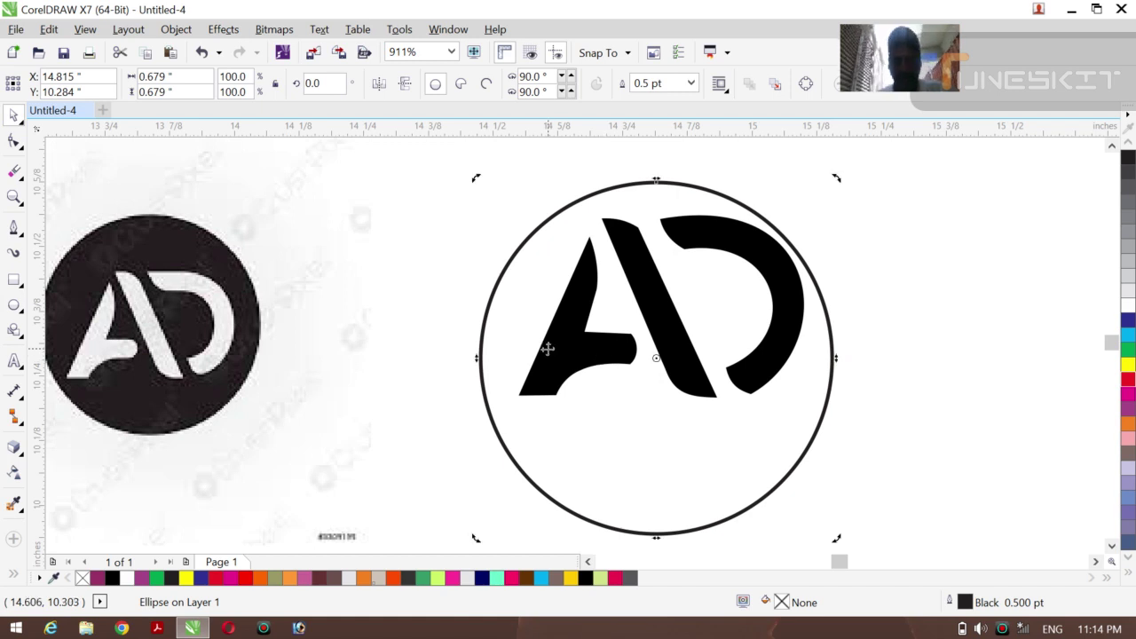
pyautogui.click(903, 287)
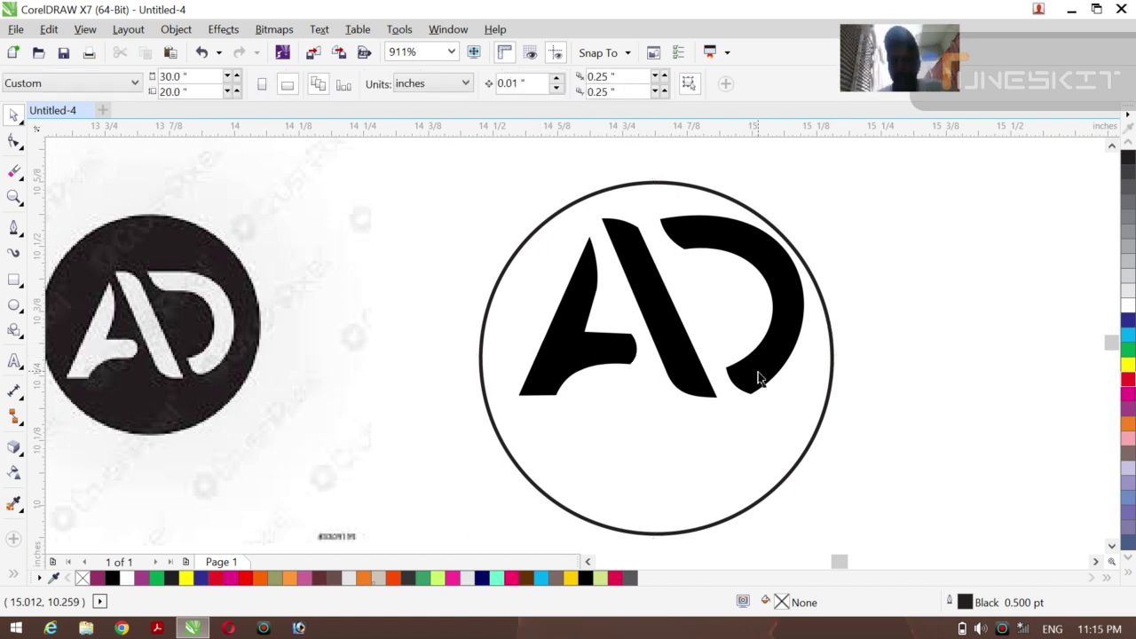
pyautogui.click(756, 373)
pyautogui.press('Delete')
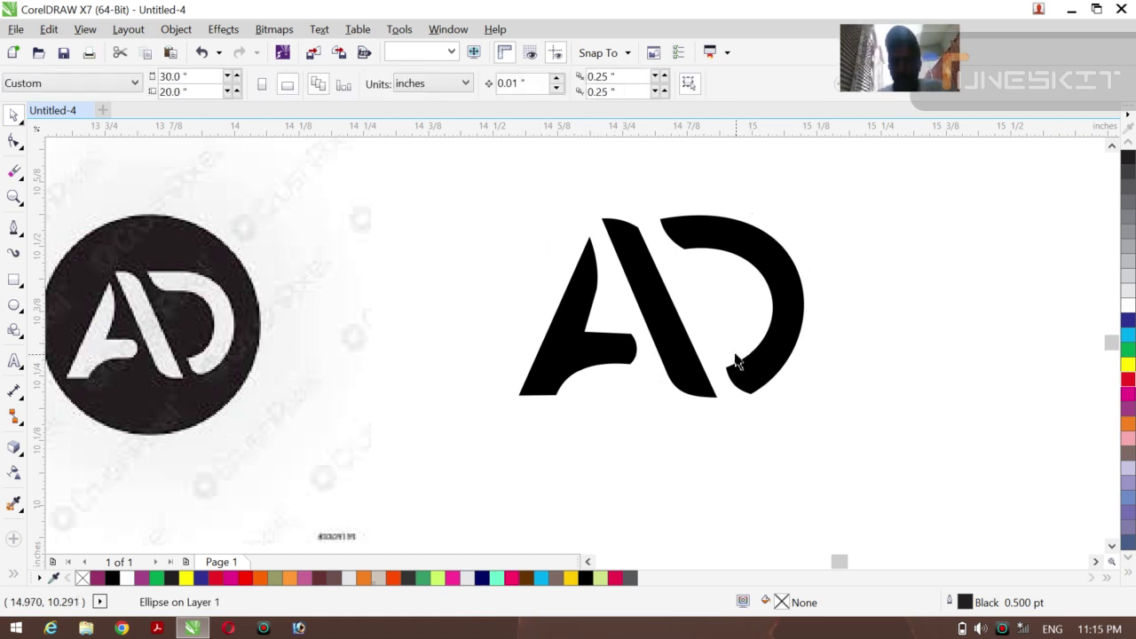
pyautogui.hotkey('ctrl', 'z')
pyautogui.click(955, 344)
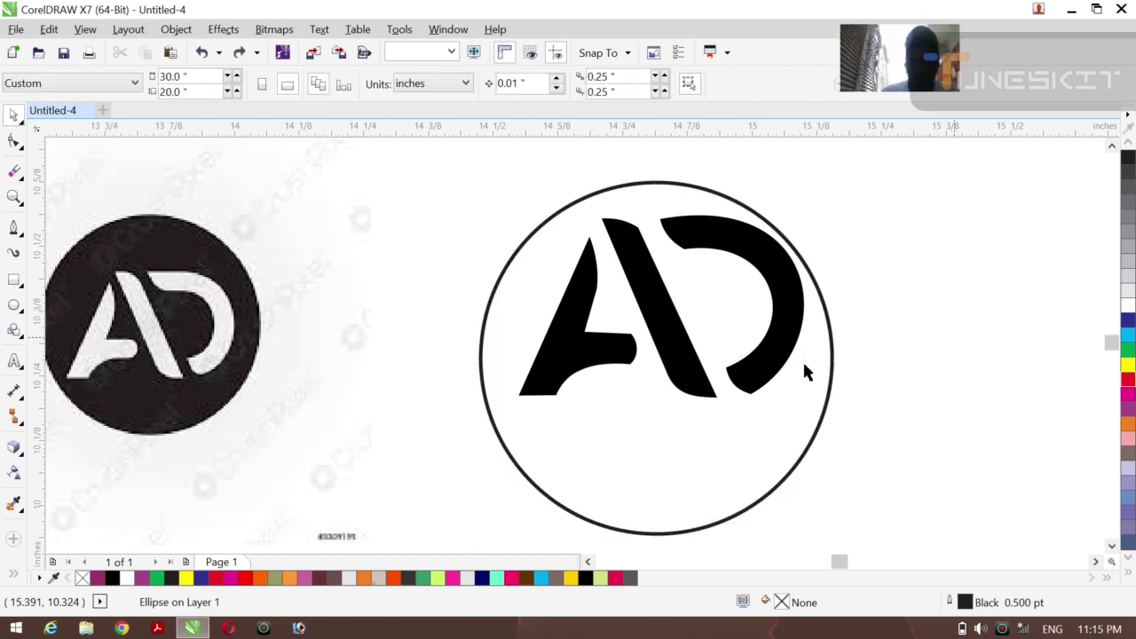
pyautogui.click(765, 374)
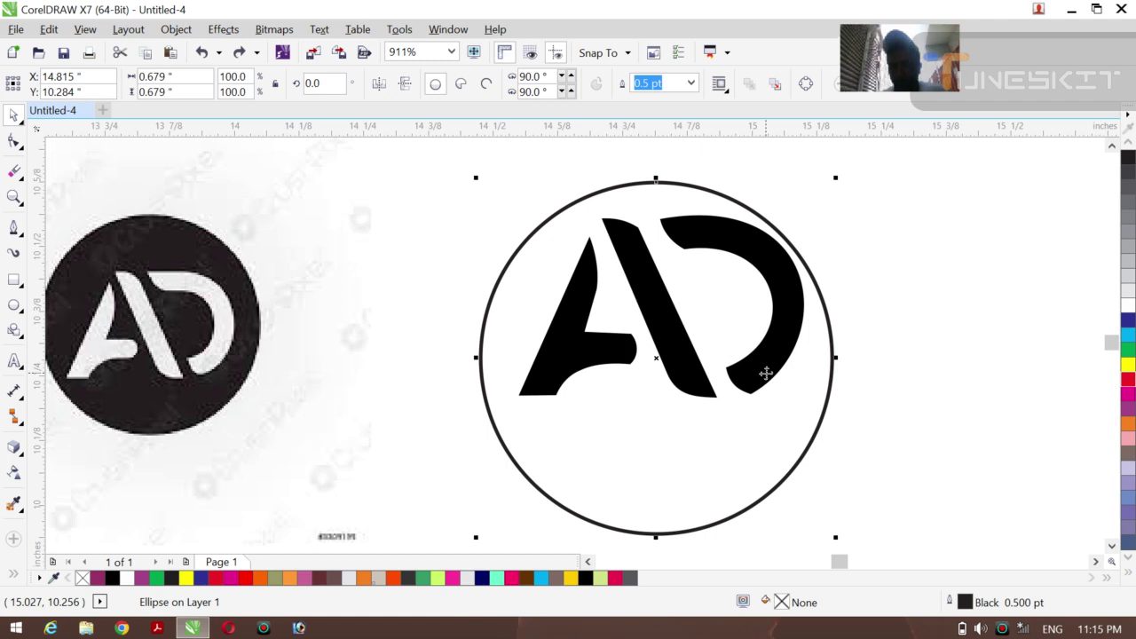
pyautogui.click(856, 336)
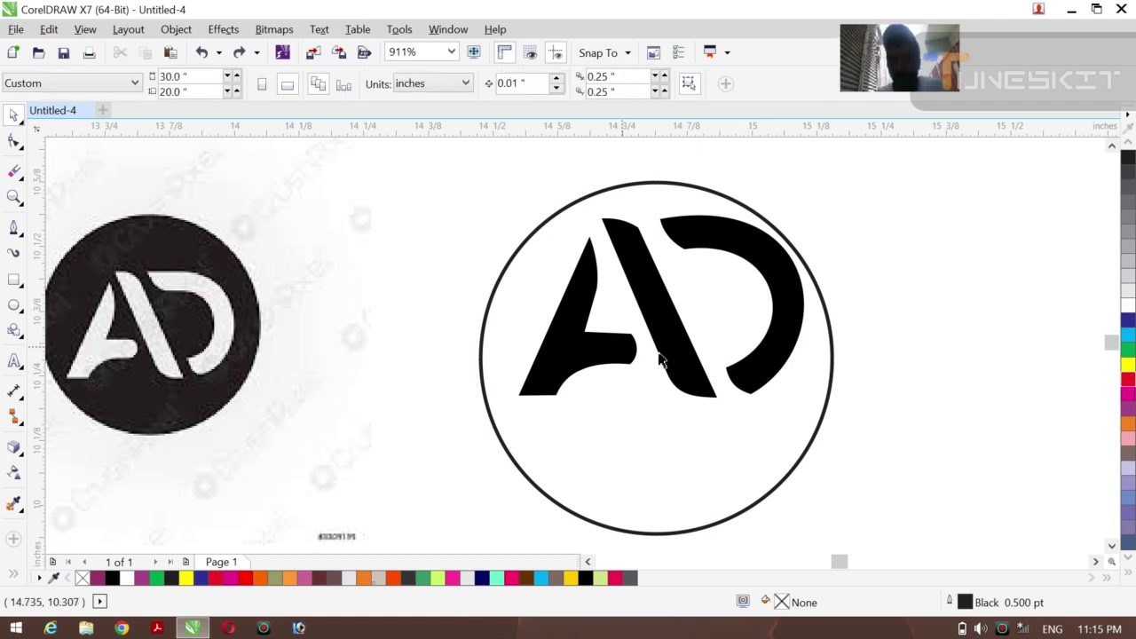
pyautogui.click(659, 355)
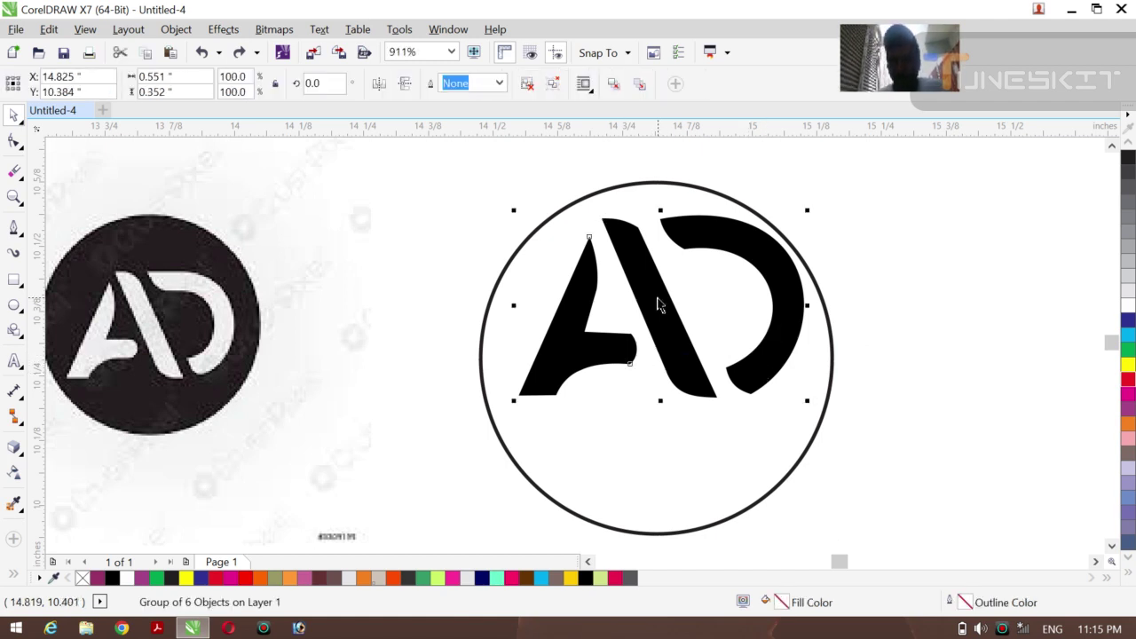
pyautogui.click(662, 316)
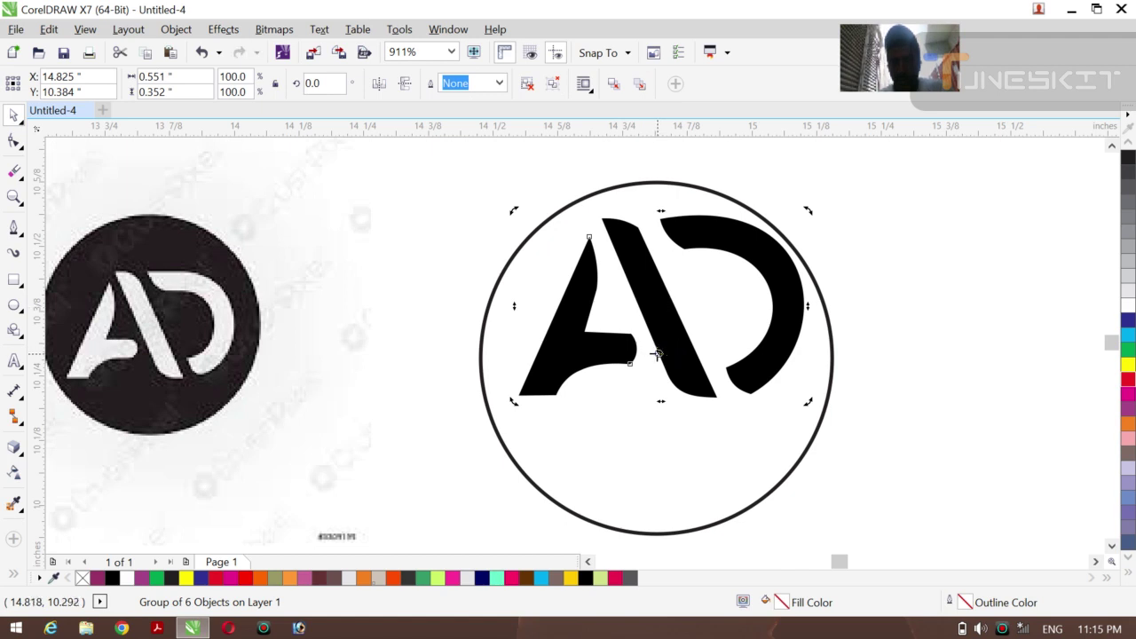
pyautogui.hotkey('ctrl', 'z')
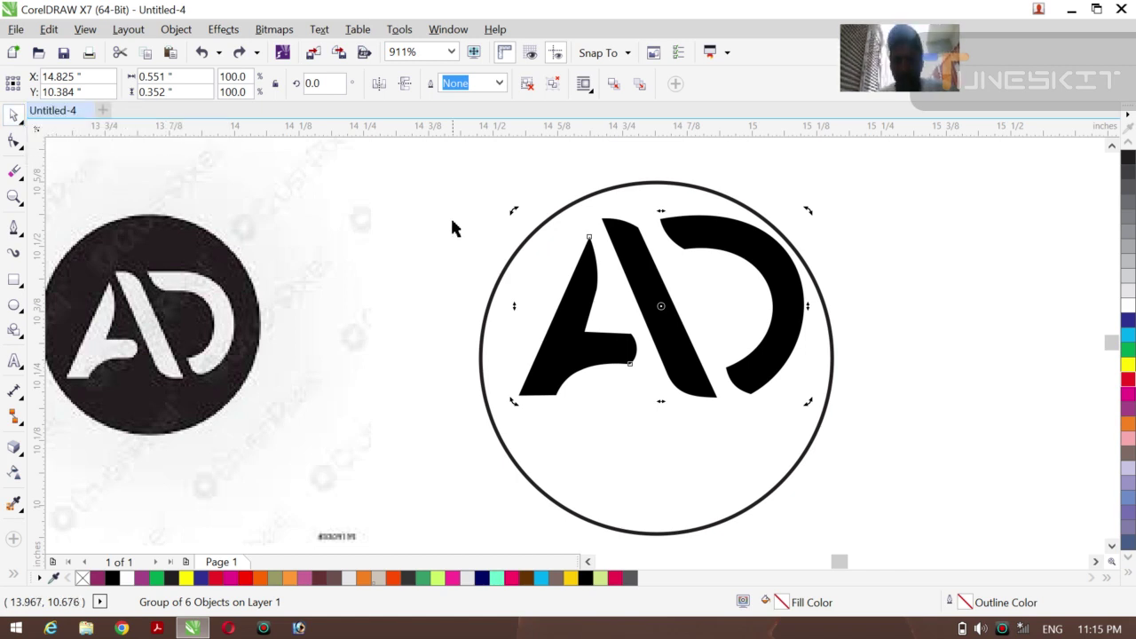
pyautogui.moveTo(654, 307); pyautogui.dragTo(651, 320)
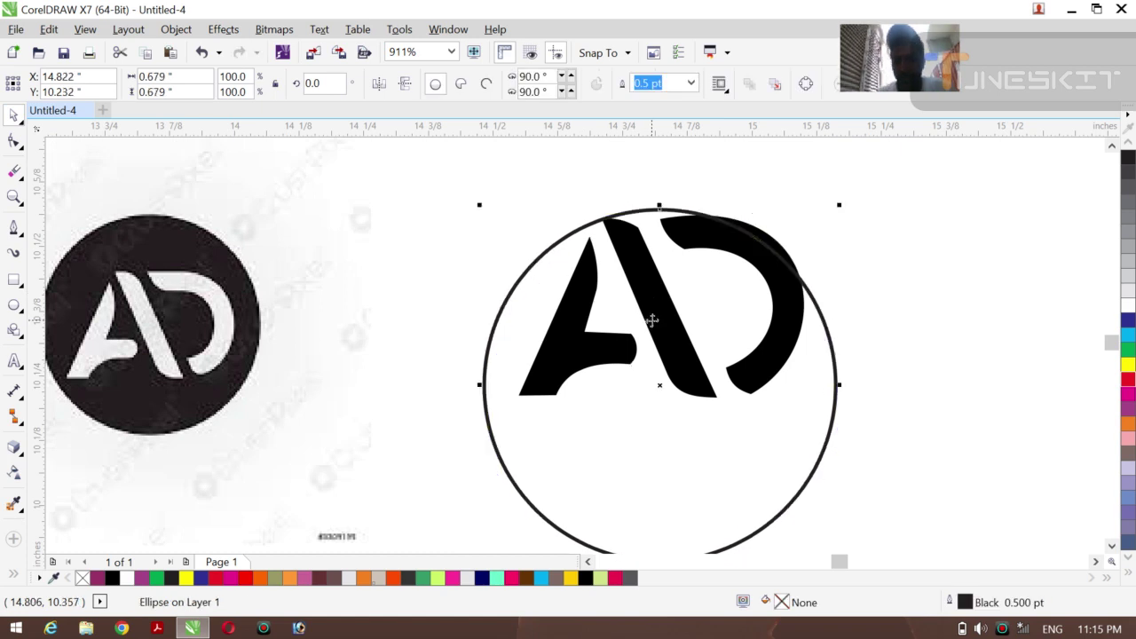
pyautogui.hotkey('ctrl', 'z')
pyautogui.click(811, 331)
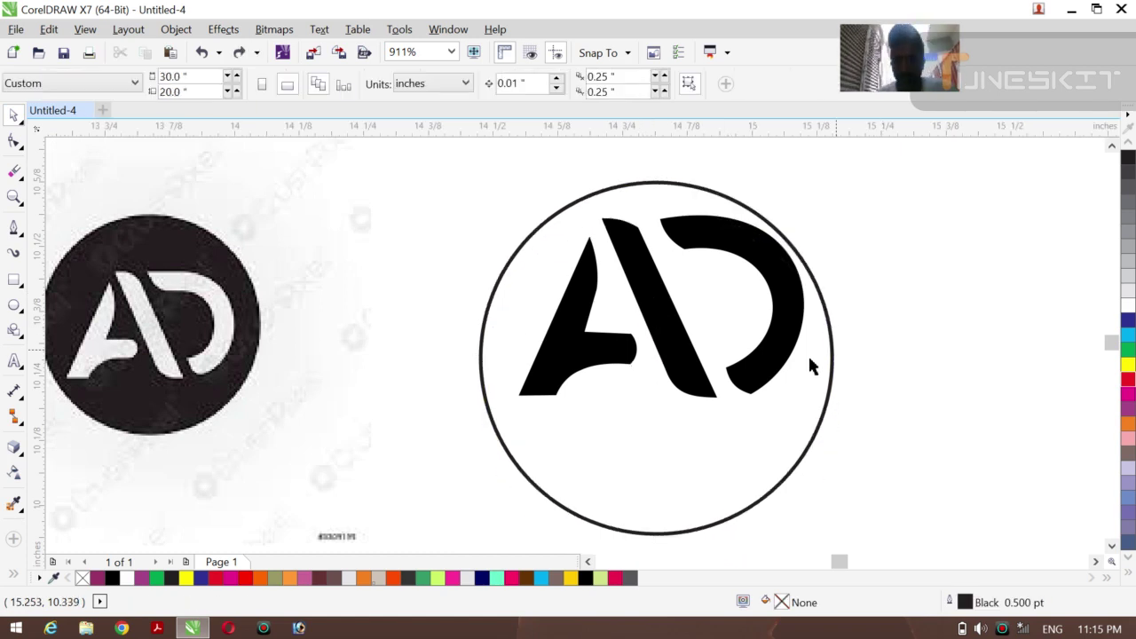
# - Move the circle up and slightly right so its center lies near the middle of the letters
pyautogui.click(761, 375)
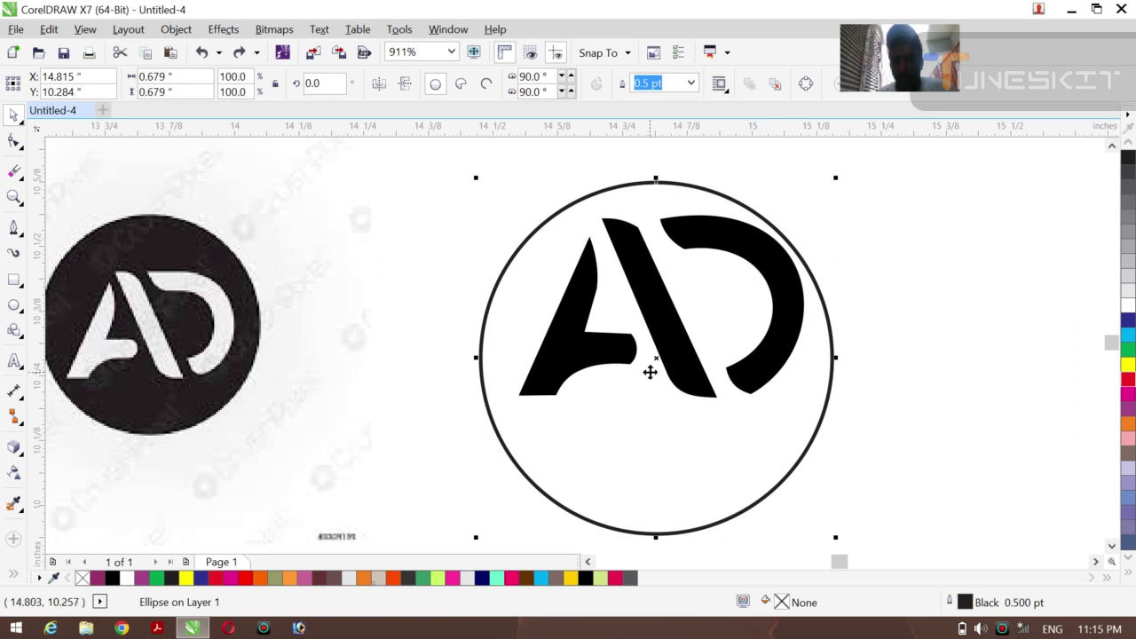
pyautogui.moveTo(659, 332); pyautogui.dragTo(685, 310)
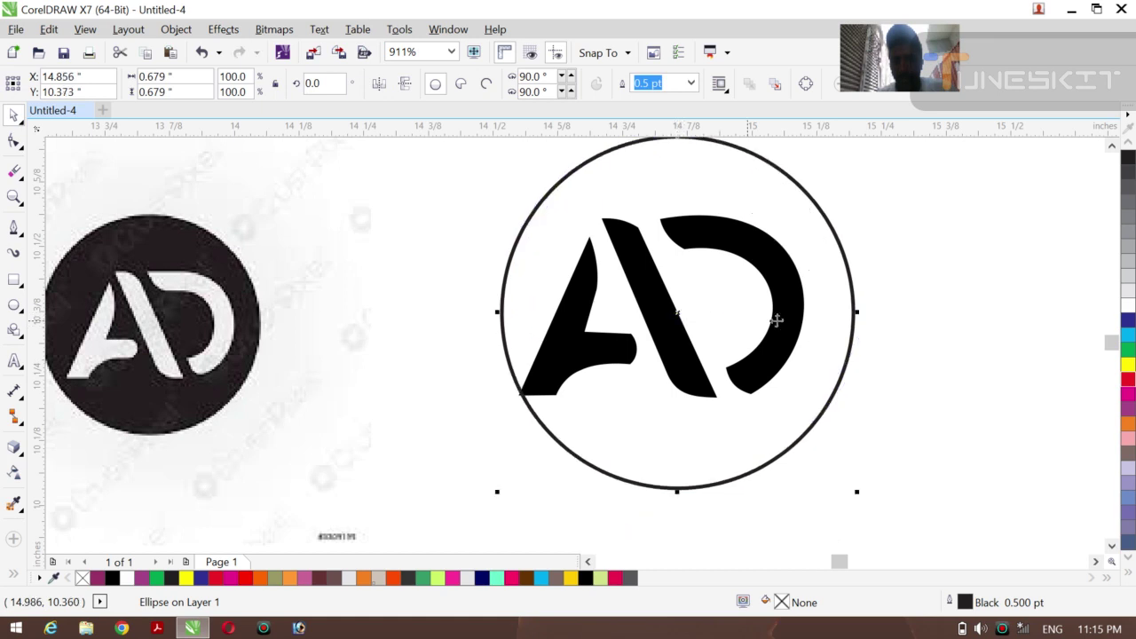
pyautogui.click(897, 350)
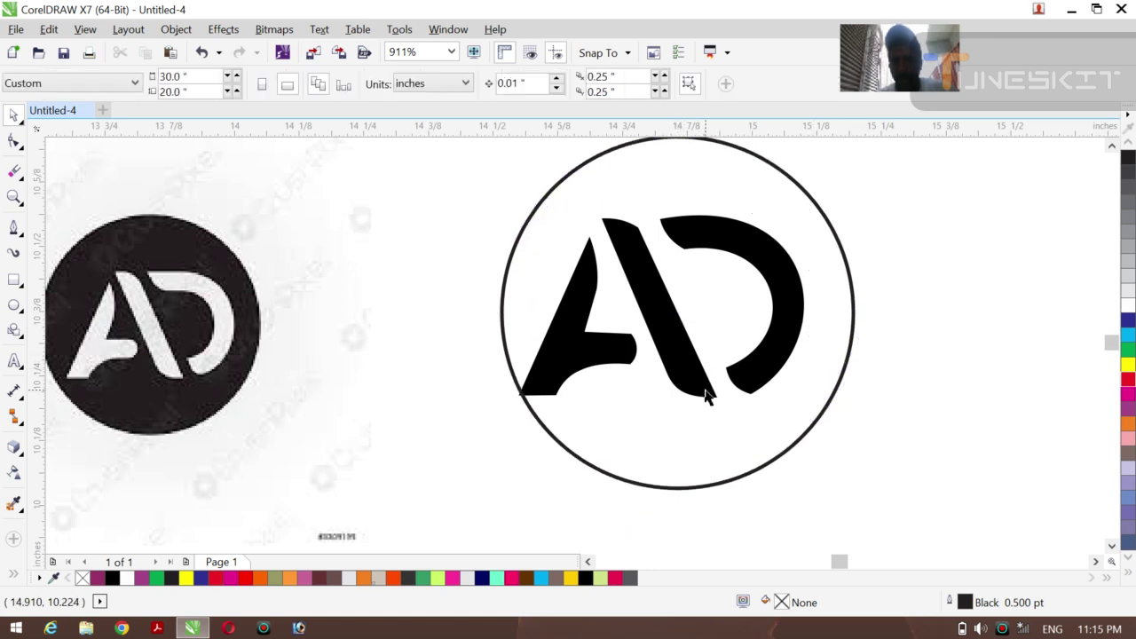
pyautogui.click(709, 393)
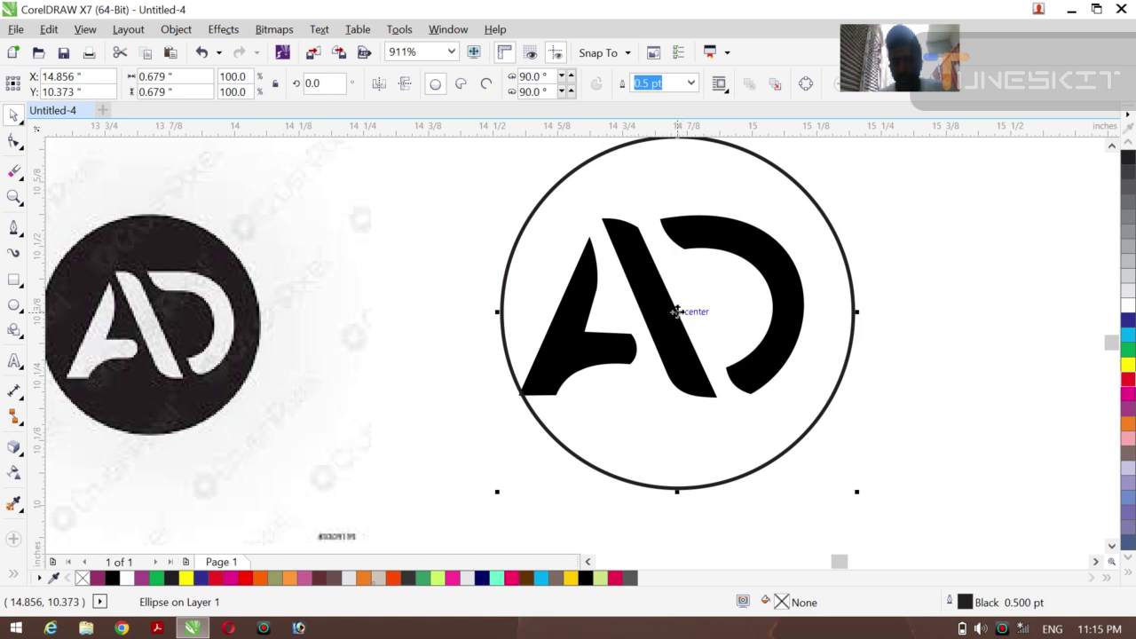
pyautogui.moveTo(677, 311); pyautogui.dragTo(690, 285)
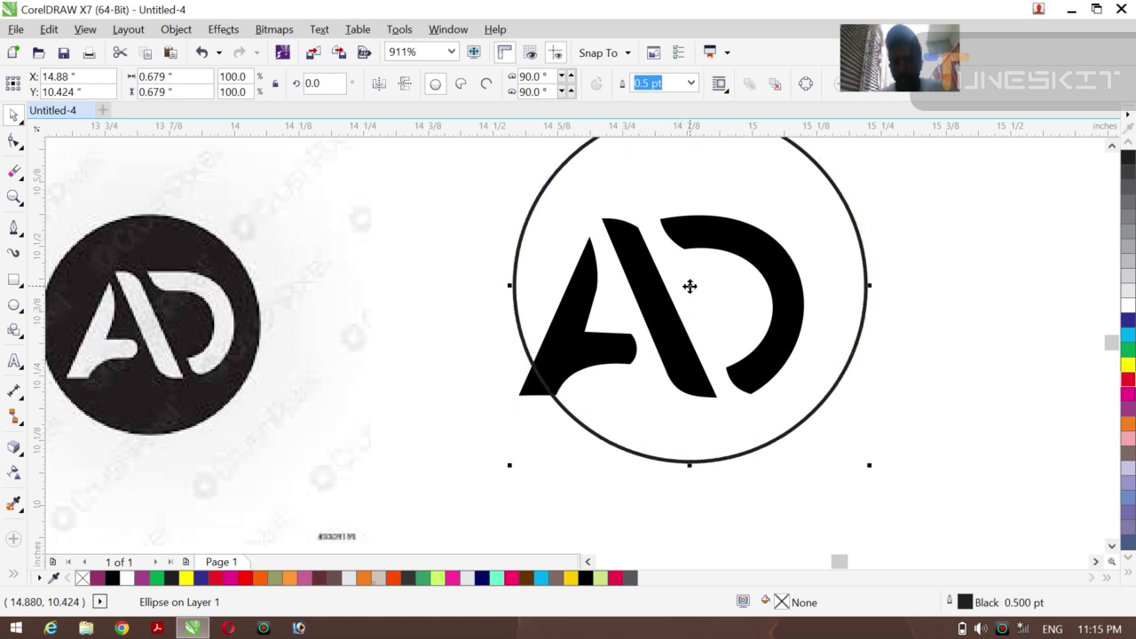
pyautogui.hotkey('ctrl', 'z')
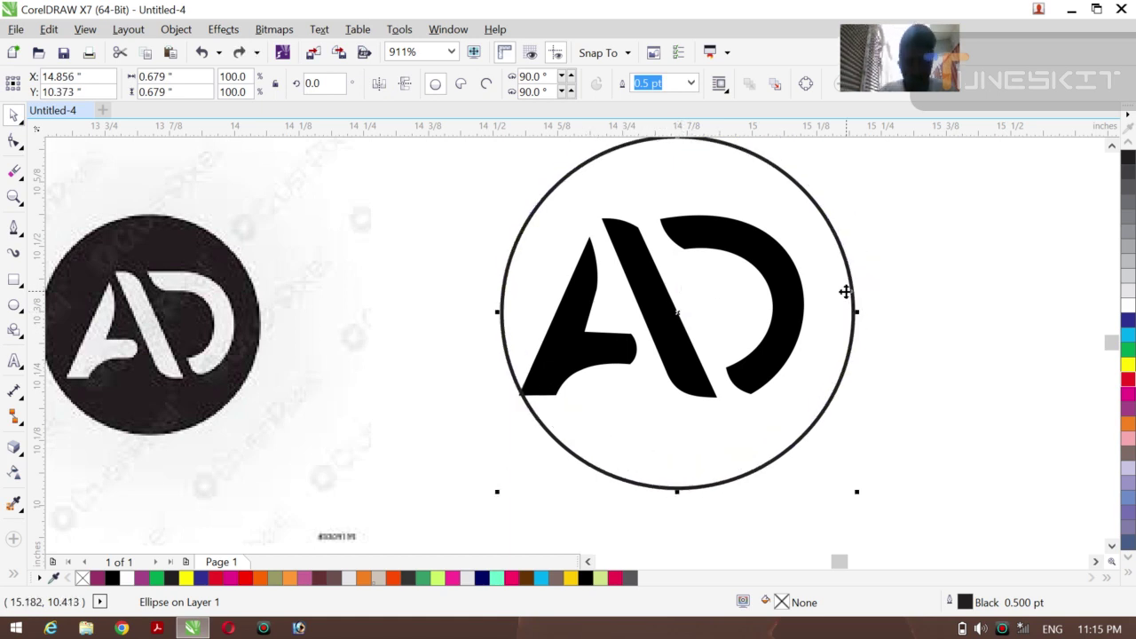
pyautogui.click(849, 288)
pyautogui.click(980, 327)
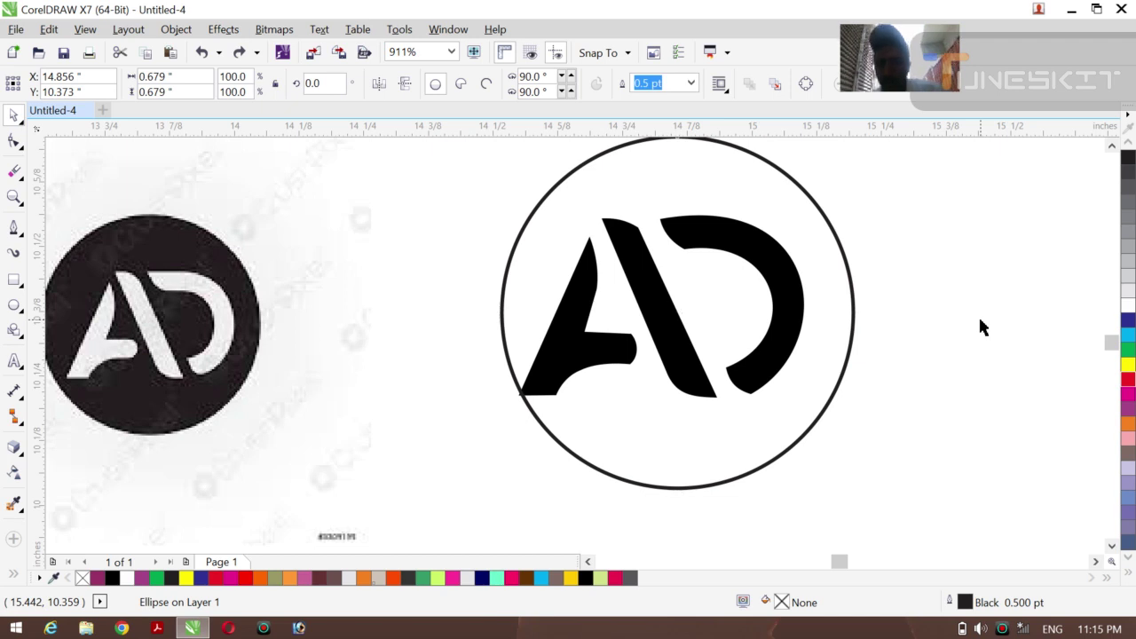
pyautogui.click(819, 363)
pyautogui.moveTo(684, 330); pyautogui.dragTo(899, 384)
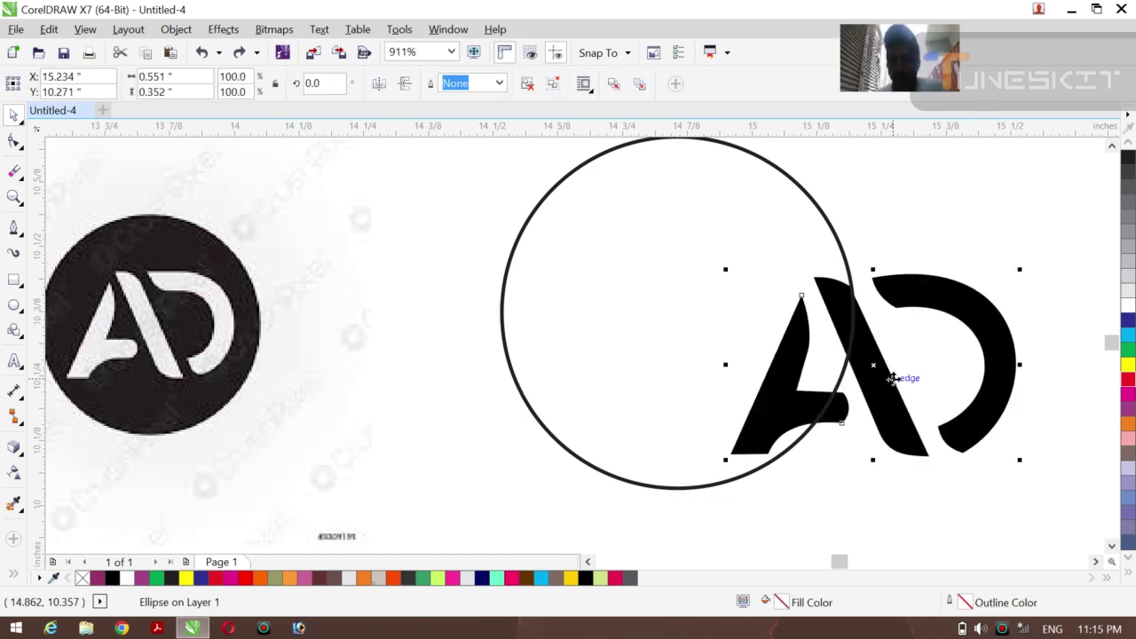
pyautogui.click(643, 388)
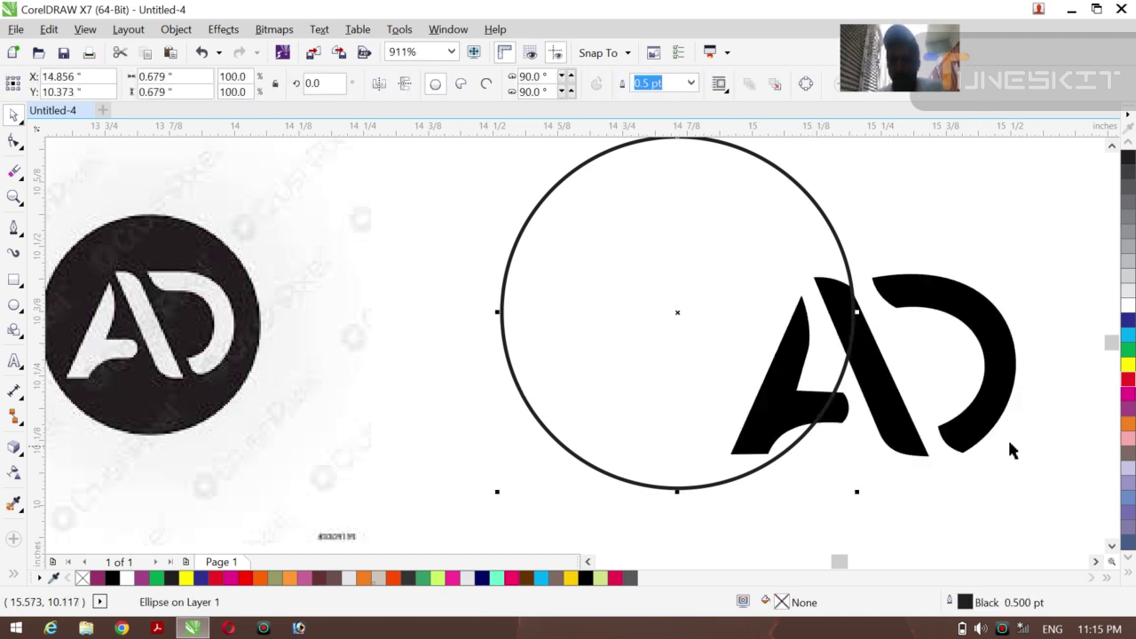
pyautogui.click(977, 430)
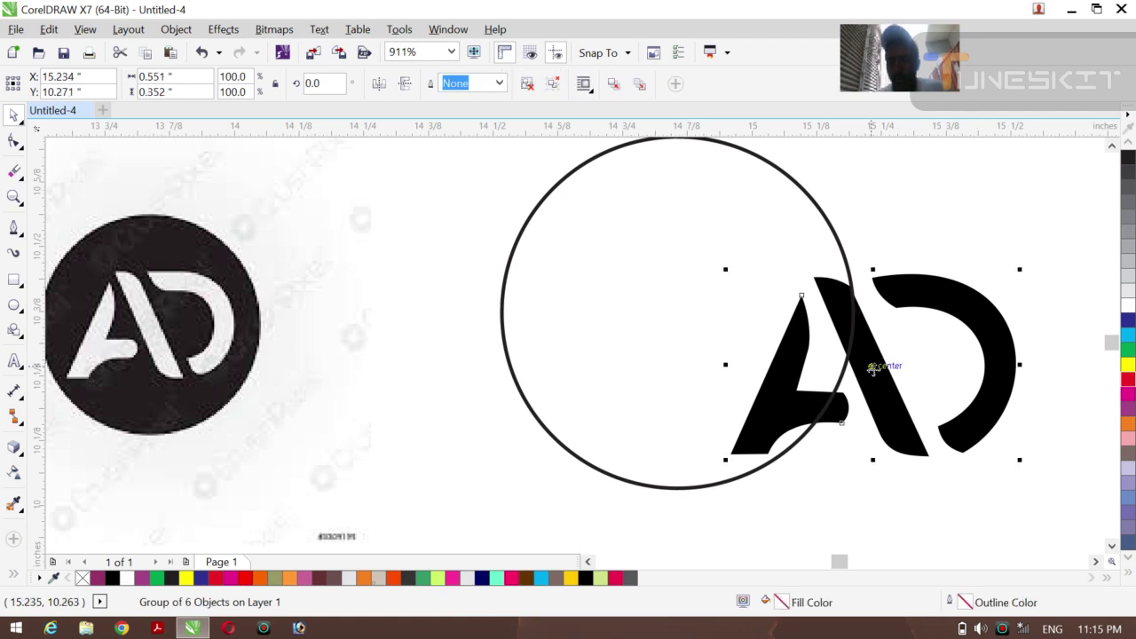
pyautogui.moveTo(870, 368); pyautogui.dragTo(669, 297)
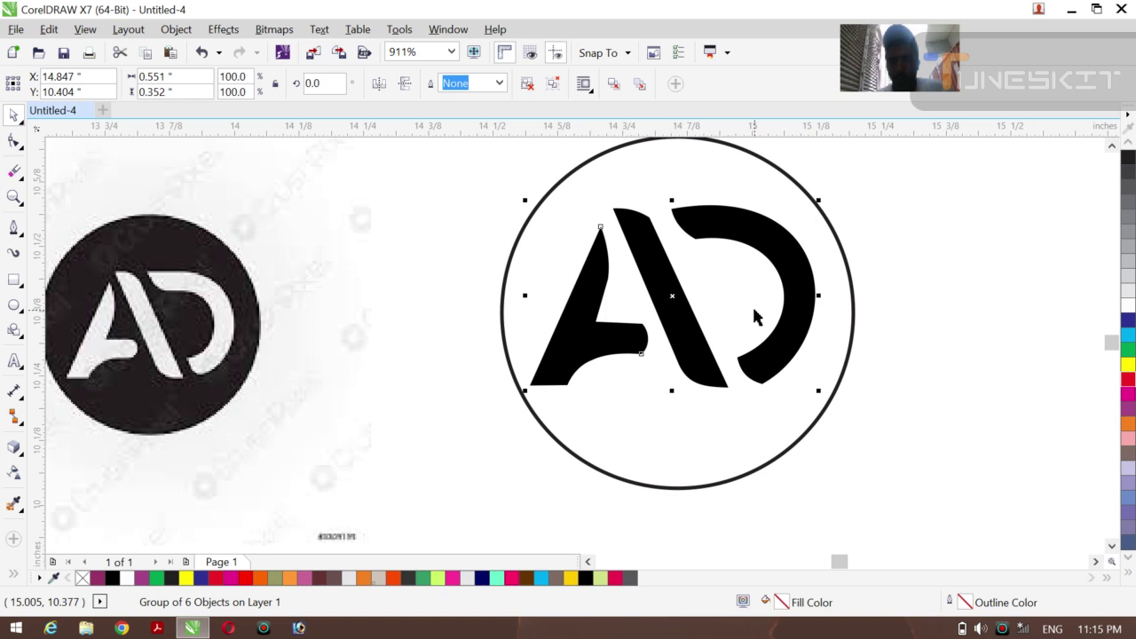
pyautogui.hotkey('ctrl', 'z')
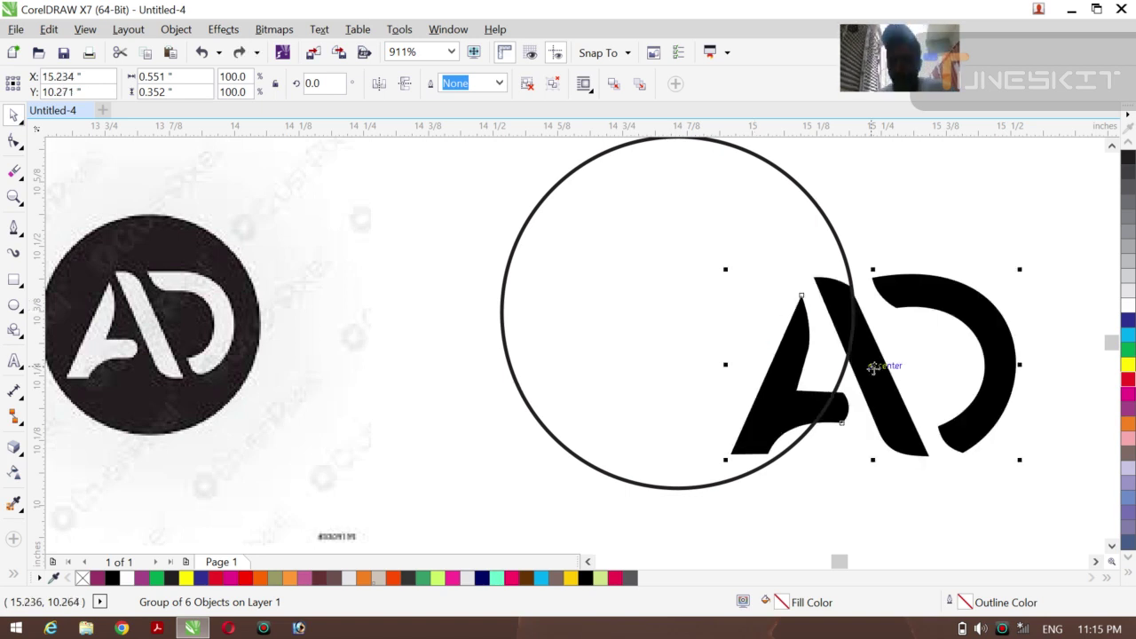
# - Move the letter group back inside the circle and center it on the circle horizontally and vertically
pyautogui.moveTo(877, 368); pyautogui.dragTo(684, 307)
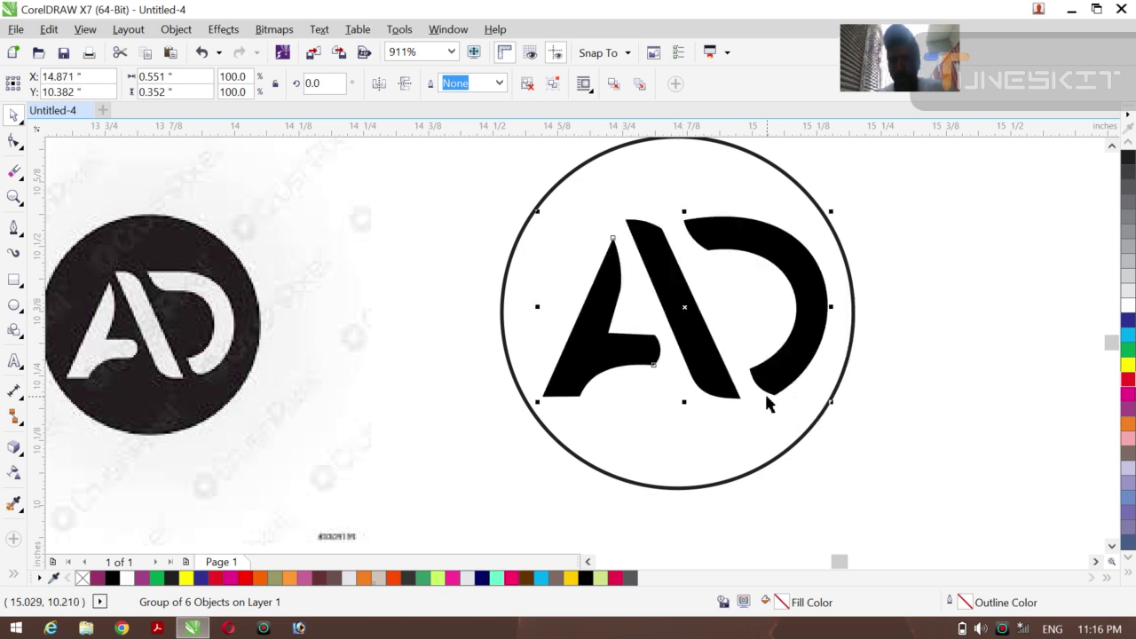
pyautogui.keyDown('shift'); pyautogui.click(749, 452); pyautogui.keyUp('shift')
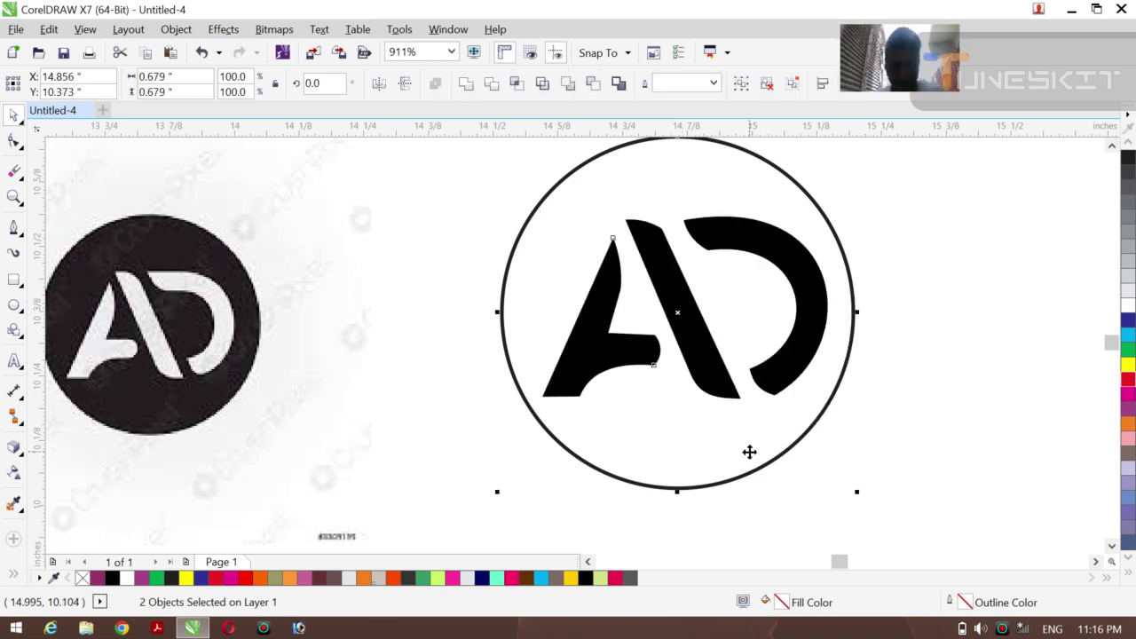
pyautogui.press('c')
pyautogui.press('e')
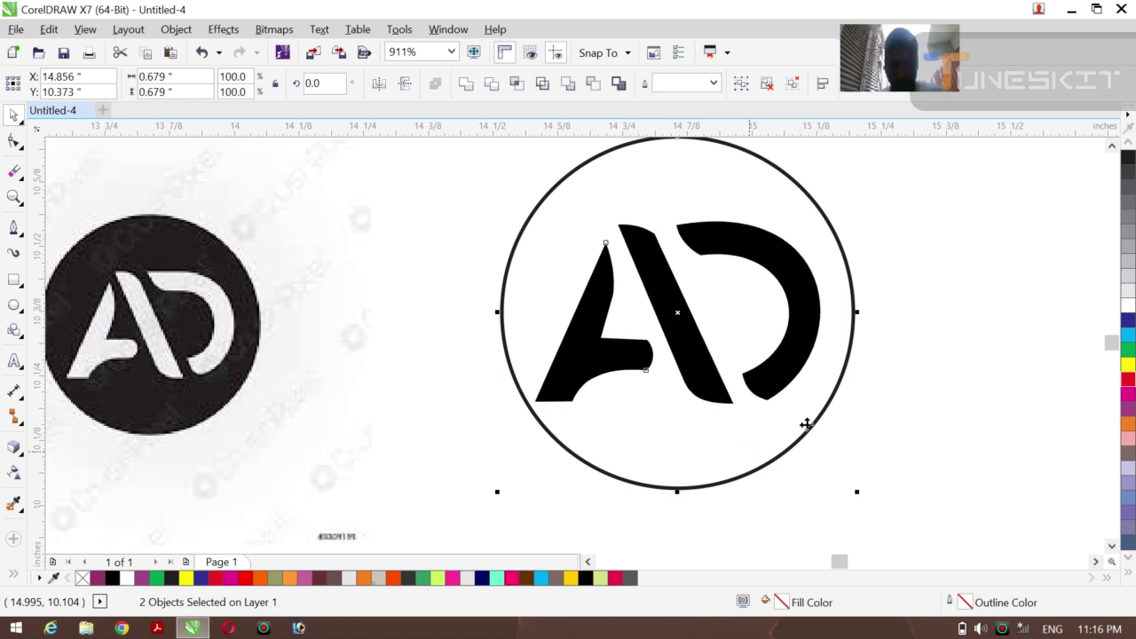
pyautogui.click(921, 434)
# - Delete the source bitmap of the AD logo beside the vector version
pyautogui.press('z')
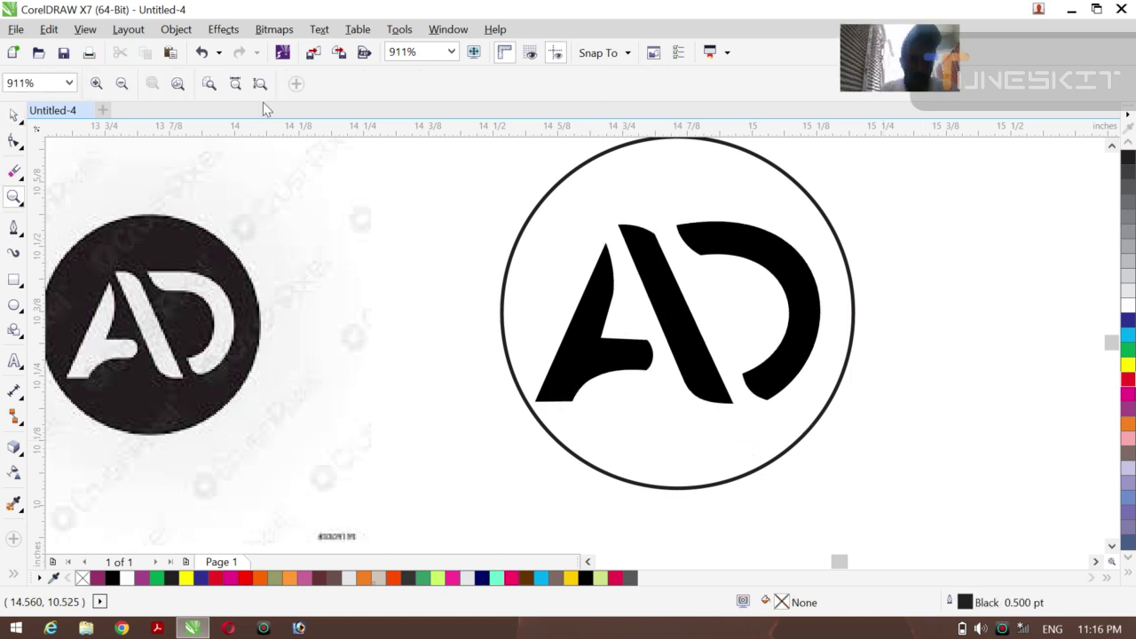
pyautogui.click(121, 83)
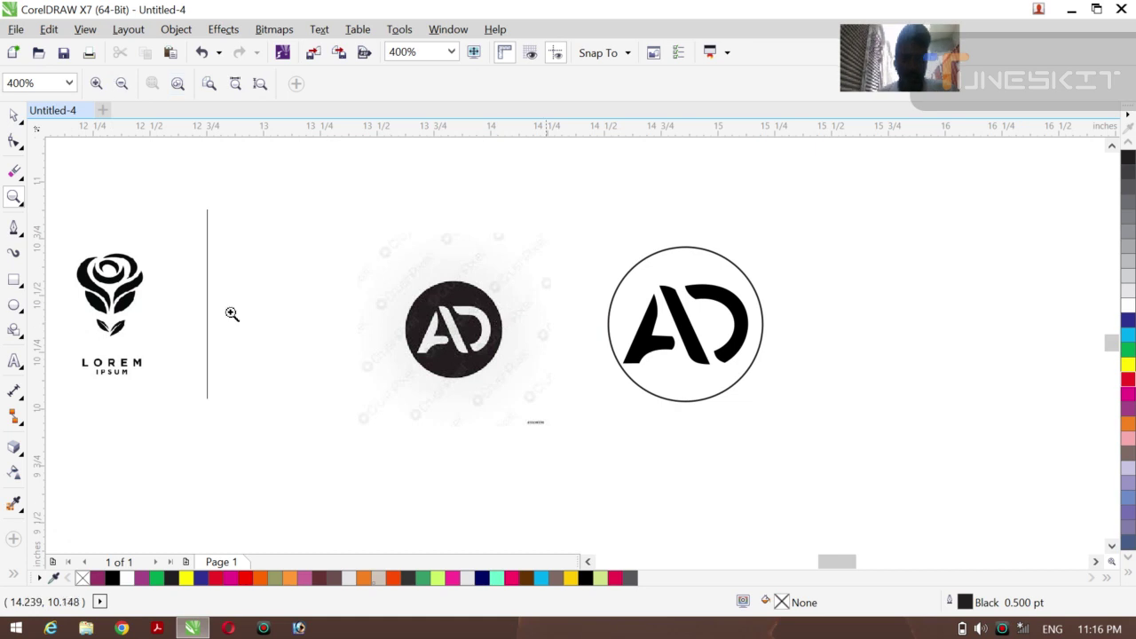
pyautogui.click(20, 126)
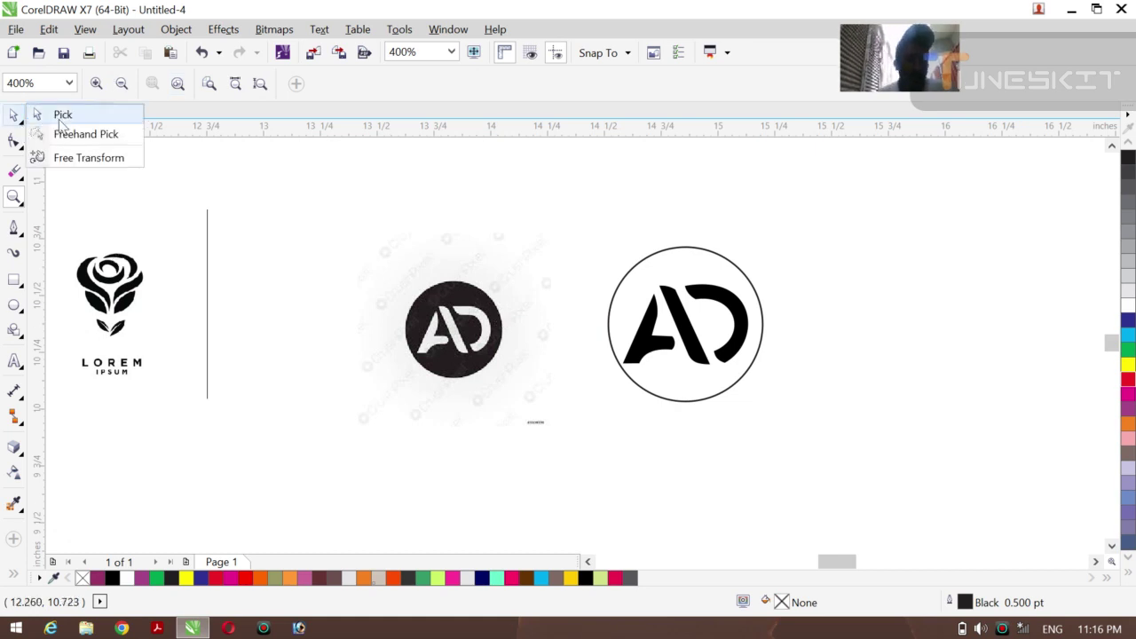
pyautogui.click(53, 111)
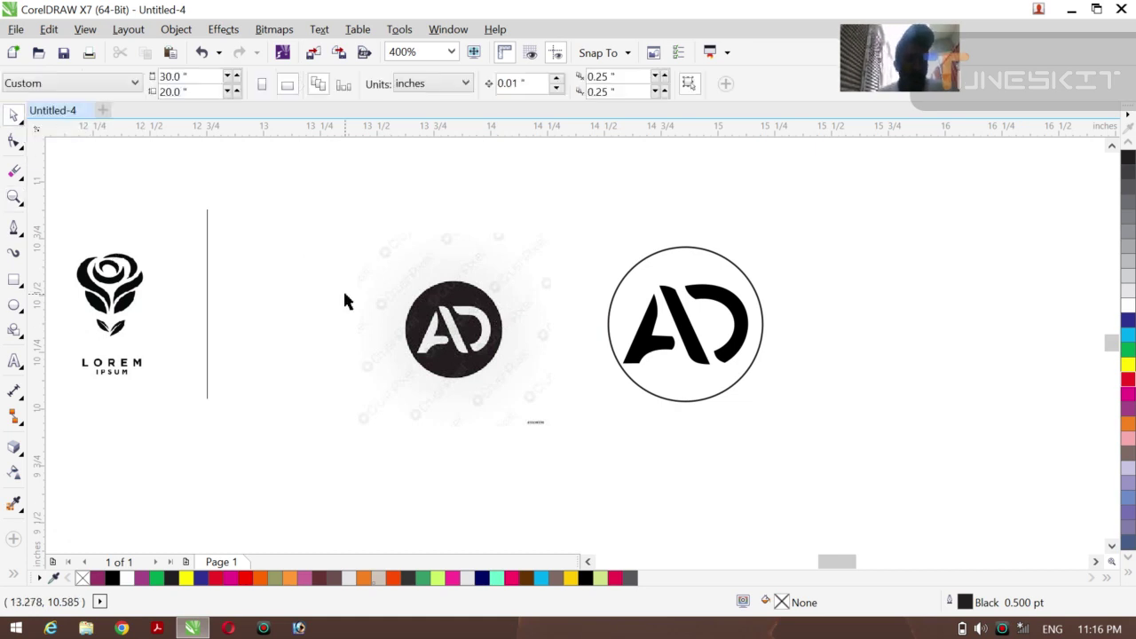
pyautogui.click(479, 352)
pyautogui.press('Delete')
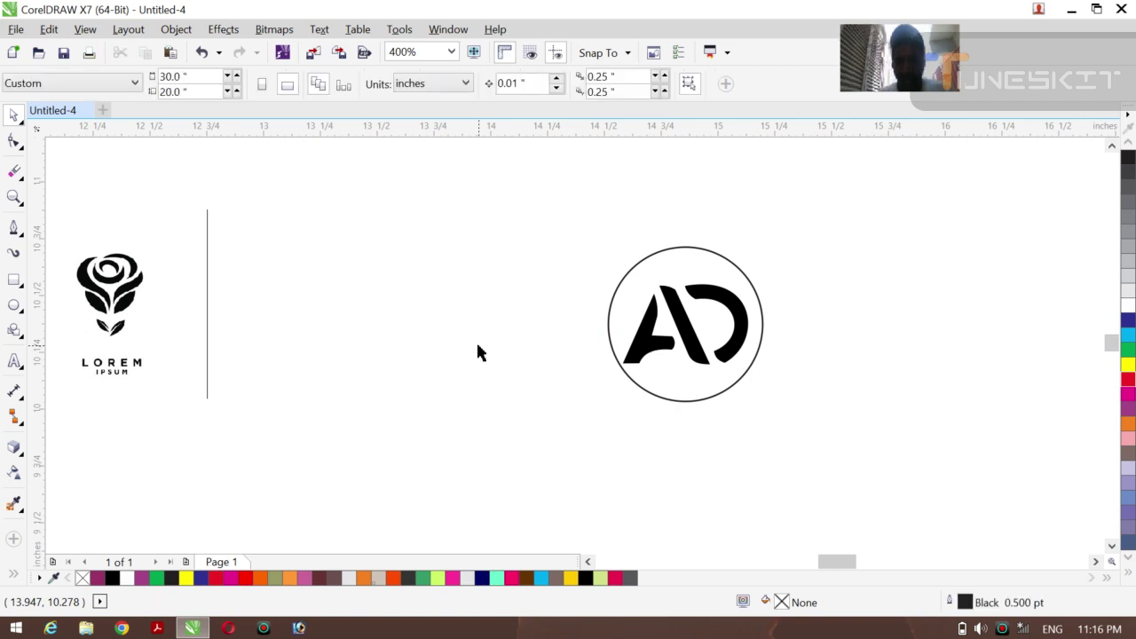
# - Recolor the grouped AD letters inside the circle white
pyautogui.moveTo(595, 258); pyautogui.dragTo(753, 385)
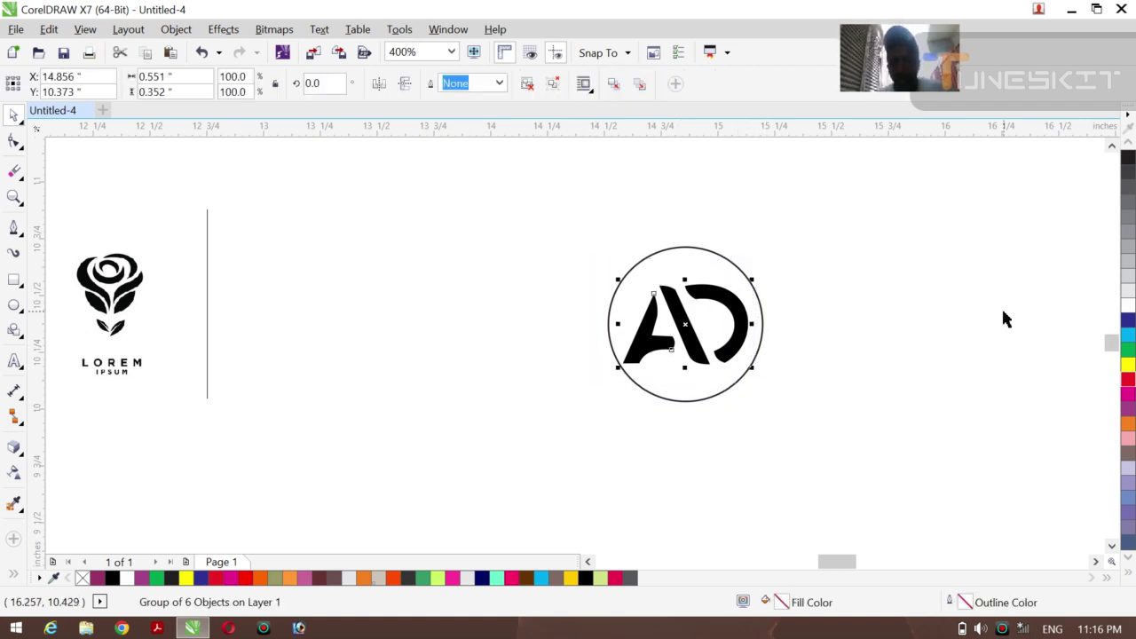
pyautogui.click(1129, 306)
pyautogui.click(735, 387)
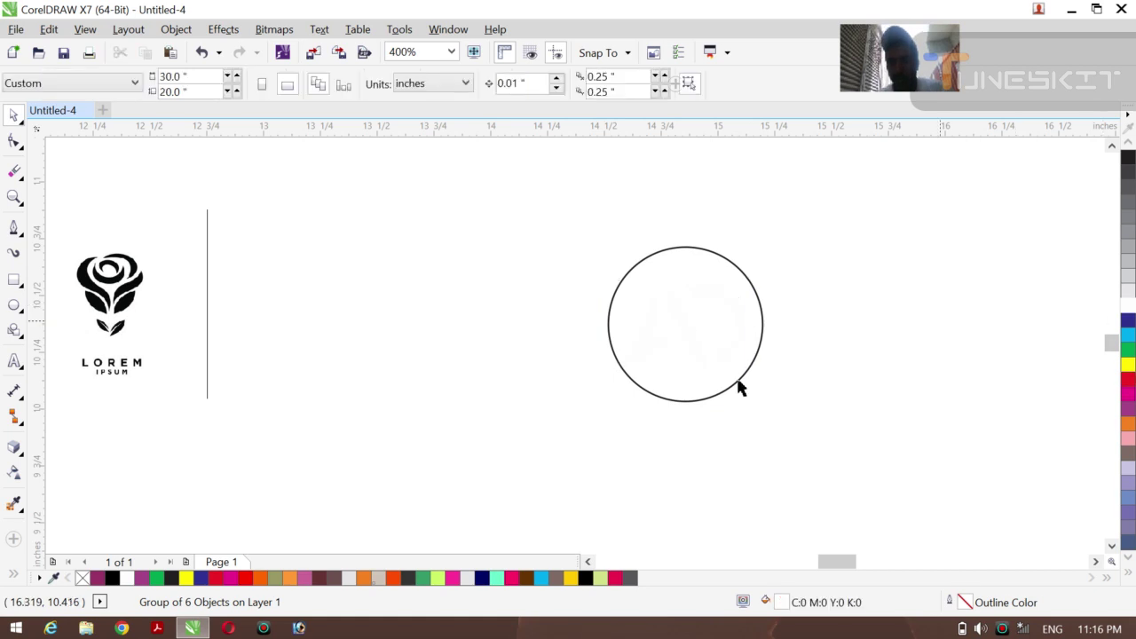
# - Fill the circle around the letters with 90% black and send it behind the white AD letters
pyautogui.click(697, 402)
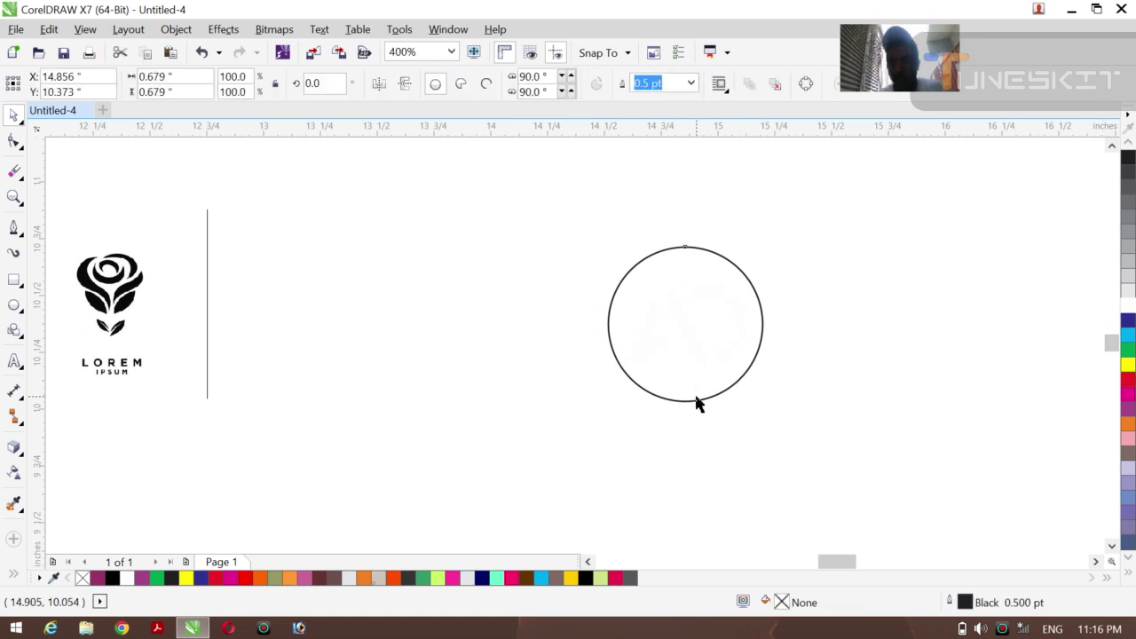
pyautogui.click(1129, 174)
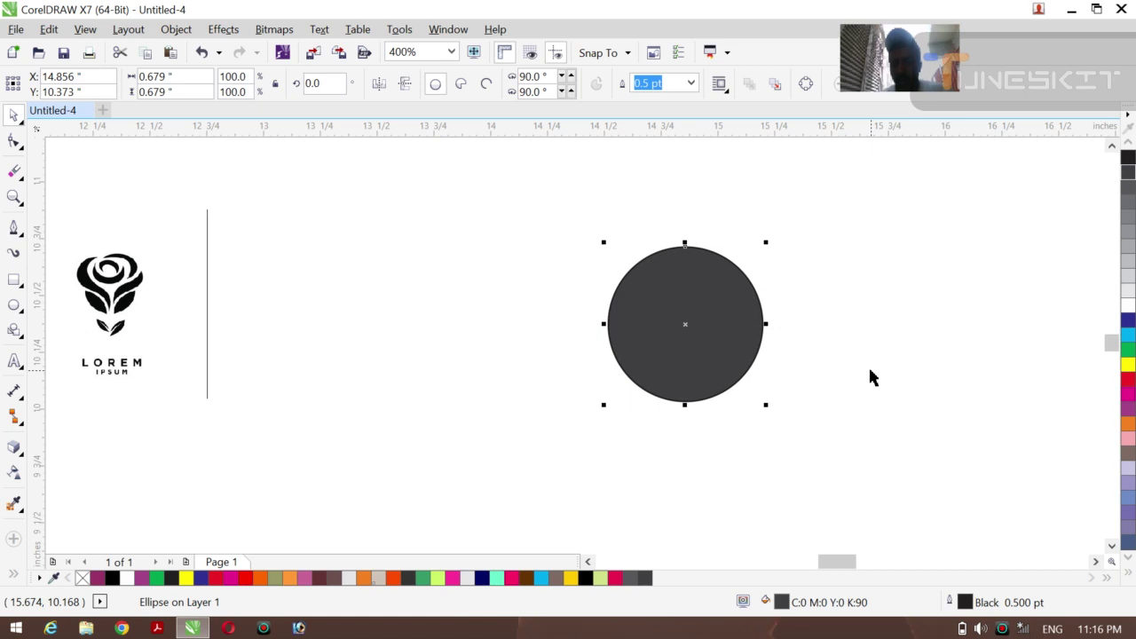
pyautogui.hotkey('shift', 'pagedown')
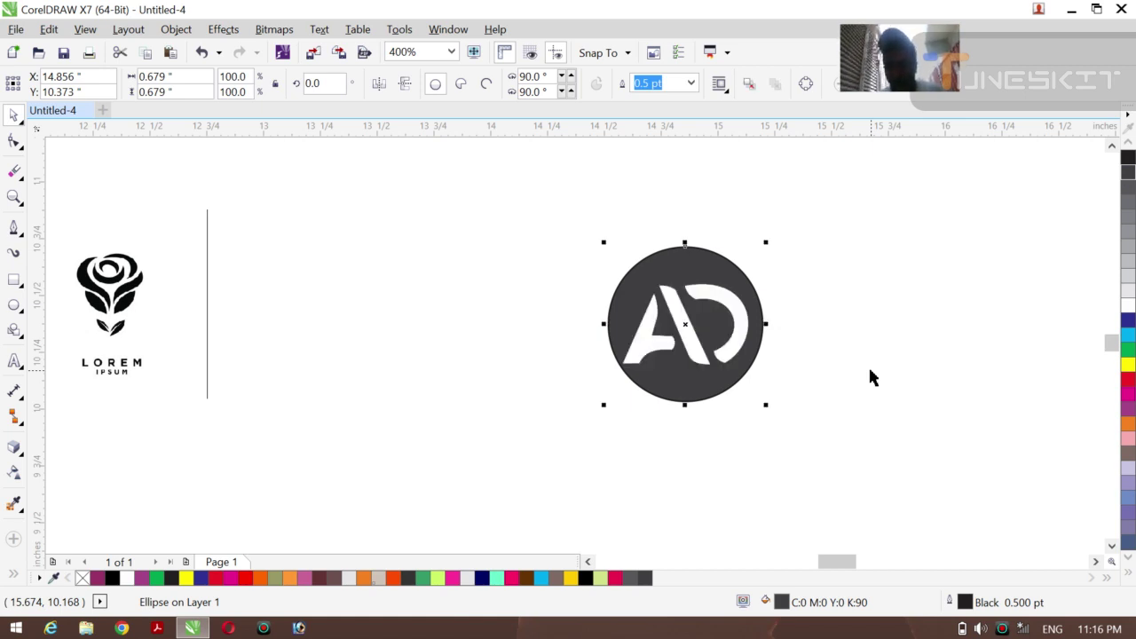
pyautogui.click(852, 410)
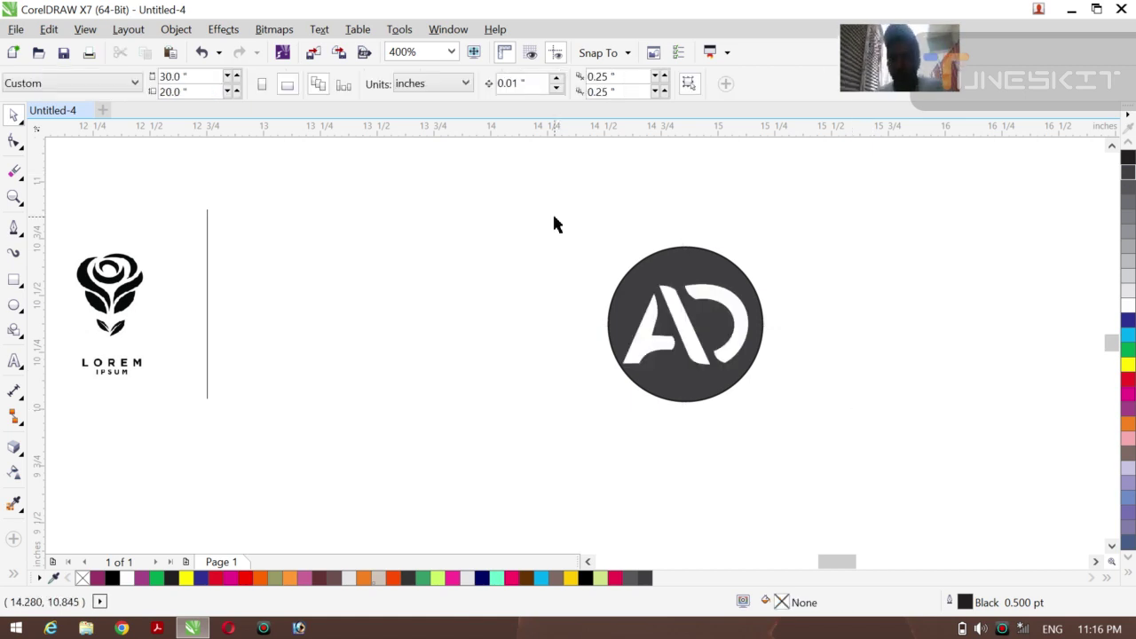
# - Group the circle with the AD letters and center the group on the page
pyautogui.moveTo(553, 216); pyautogui.dragTo(832, 461)
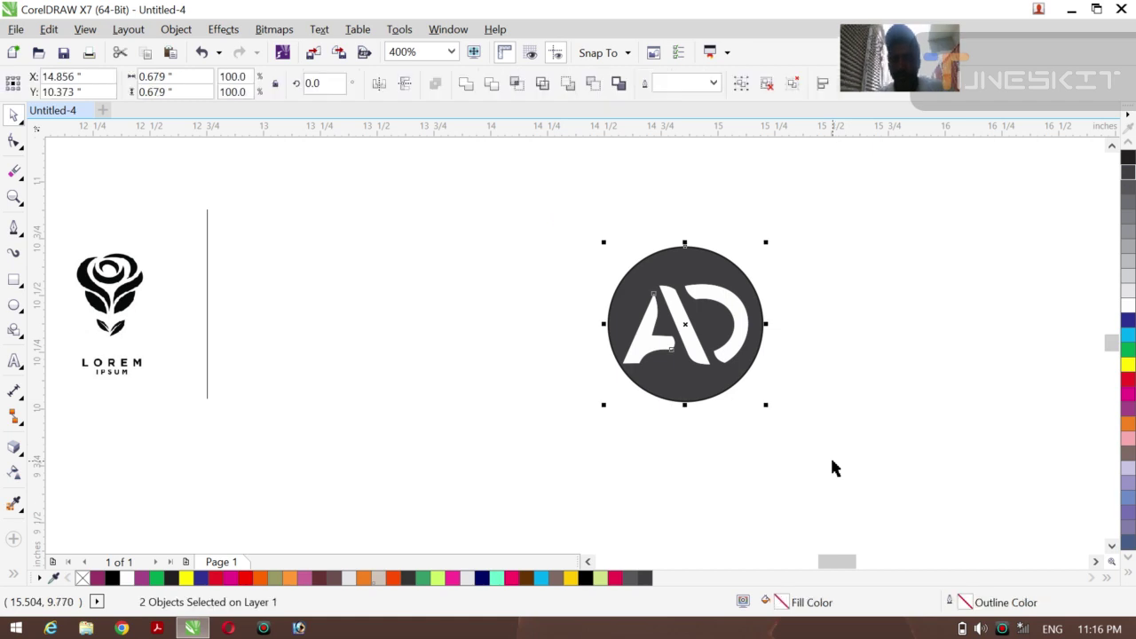
pyautogui.hotkey('ctrl', 'g')
pyautogui.press('p')
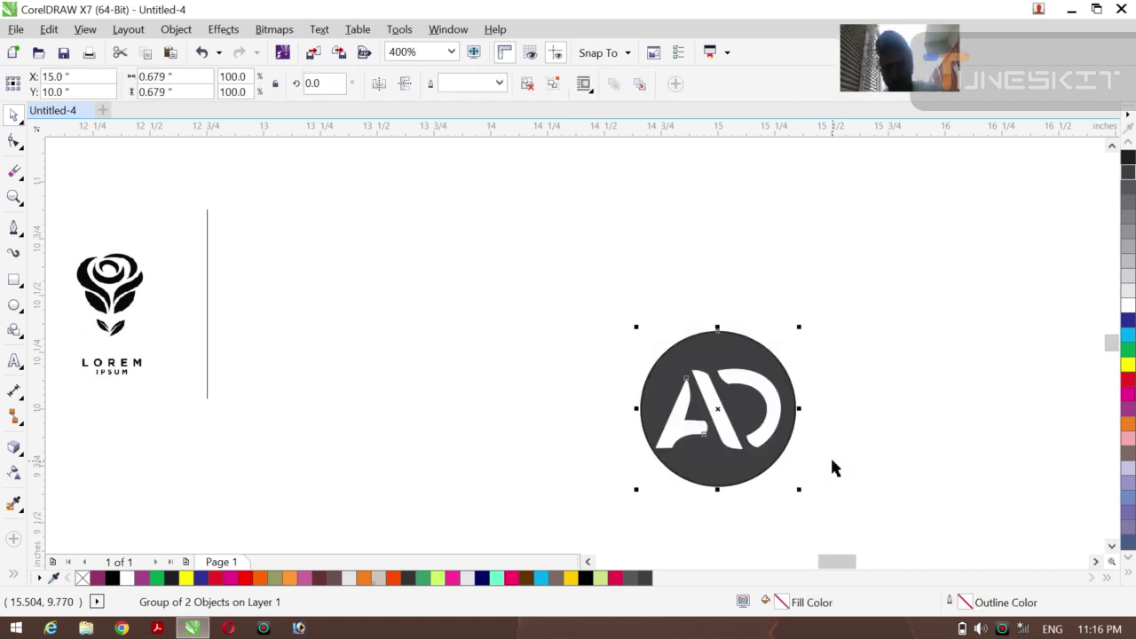
# - Move the rose logo bitmap right into the empty area beside the AD badge, to about X 13.684, Y 10.536 inches
pyautogui.click(96, 326)
pyautogui.moveTo(96, 327); pyautogui.dragTo(382, 305)
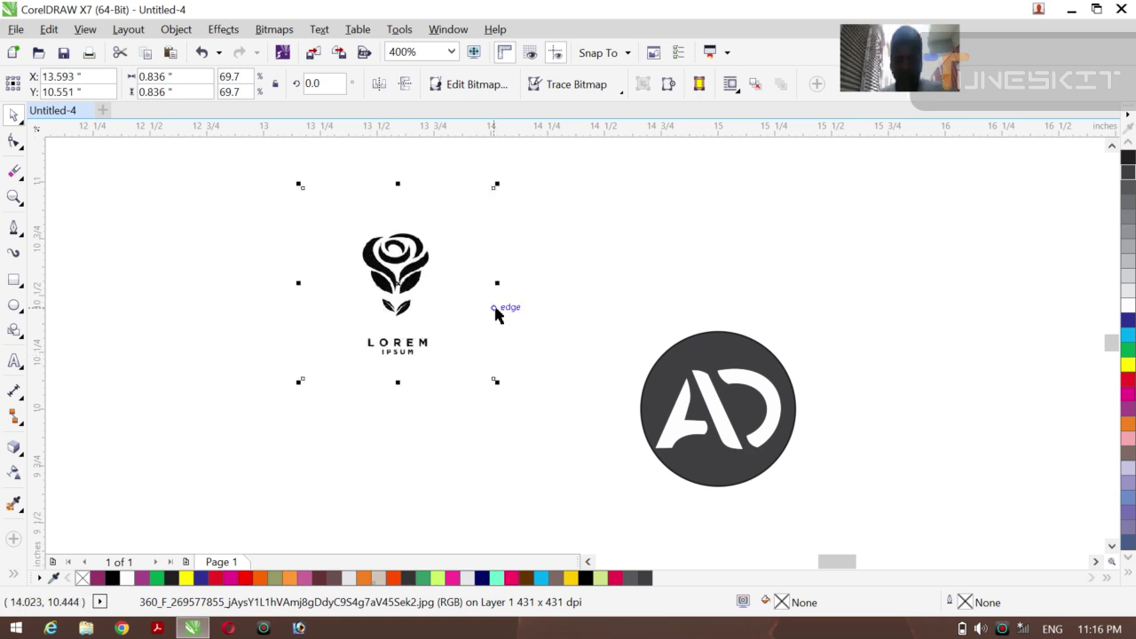
pyautogui.press('F10')
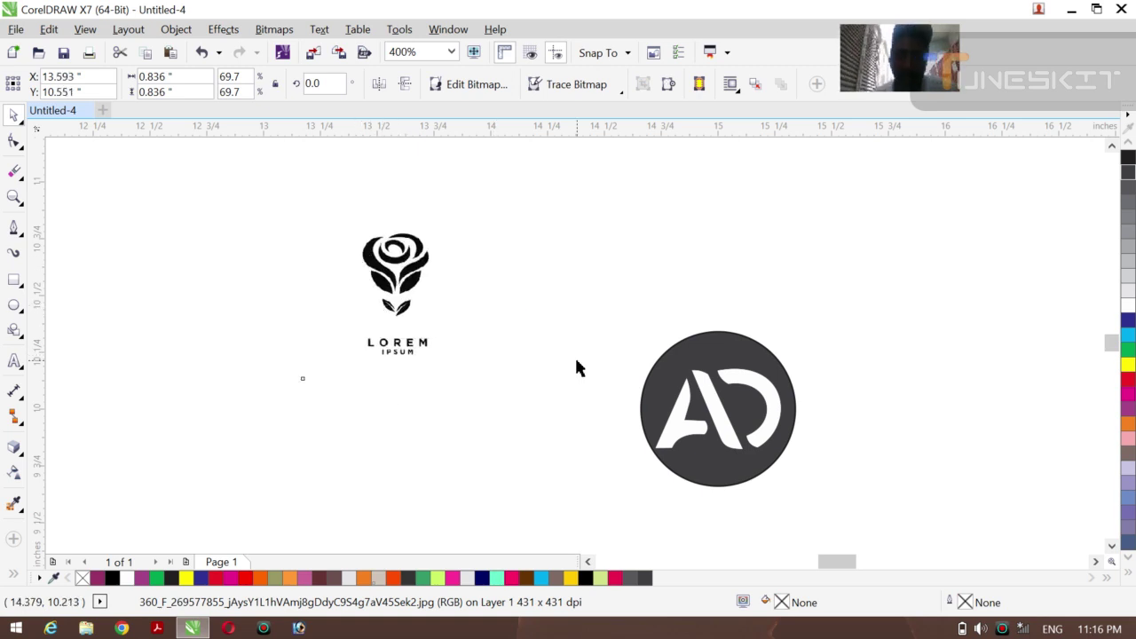
pyautogui.moveTo(385, 275); pyautogui.dragTo(405, 279)
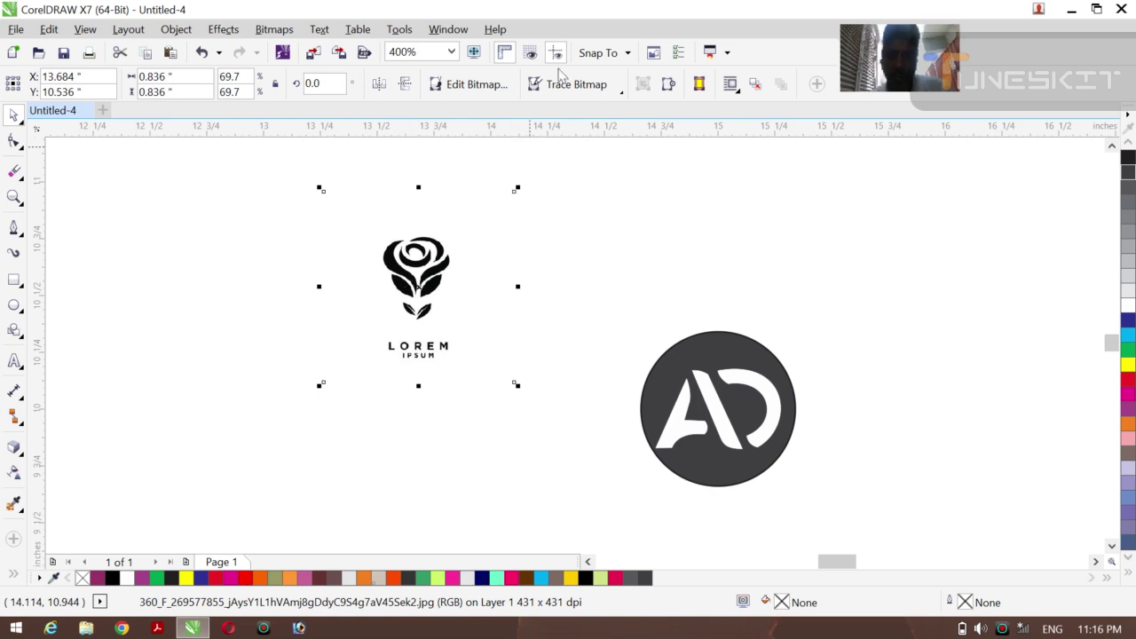
# - Trace the rose bitmap with Outline Trace using the High quality image type
pyautogui.click(622, 94)
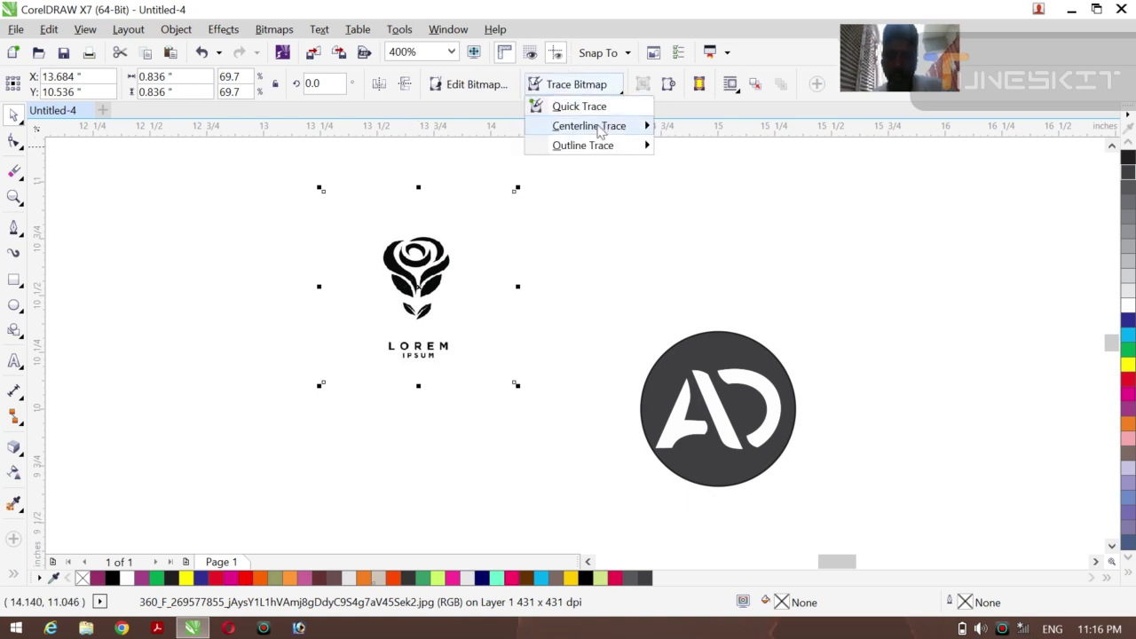
pyautogui.moveTo(597, 149)
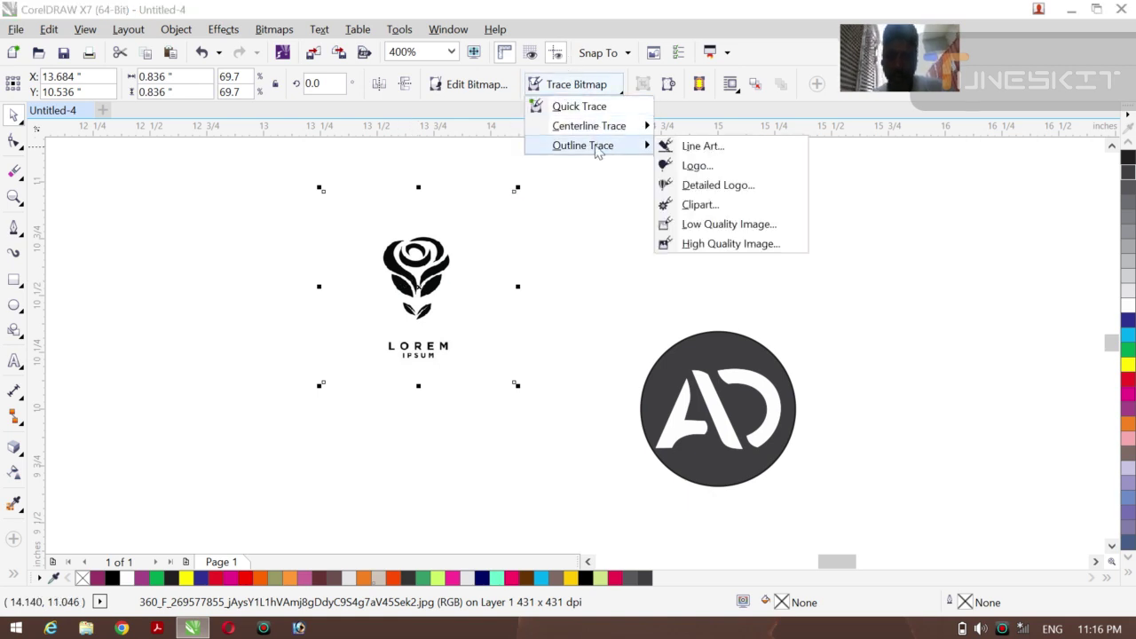
pyautogui.click(742, 245)
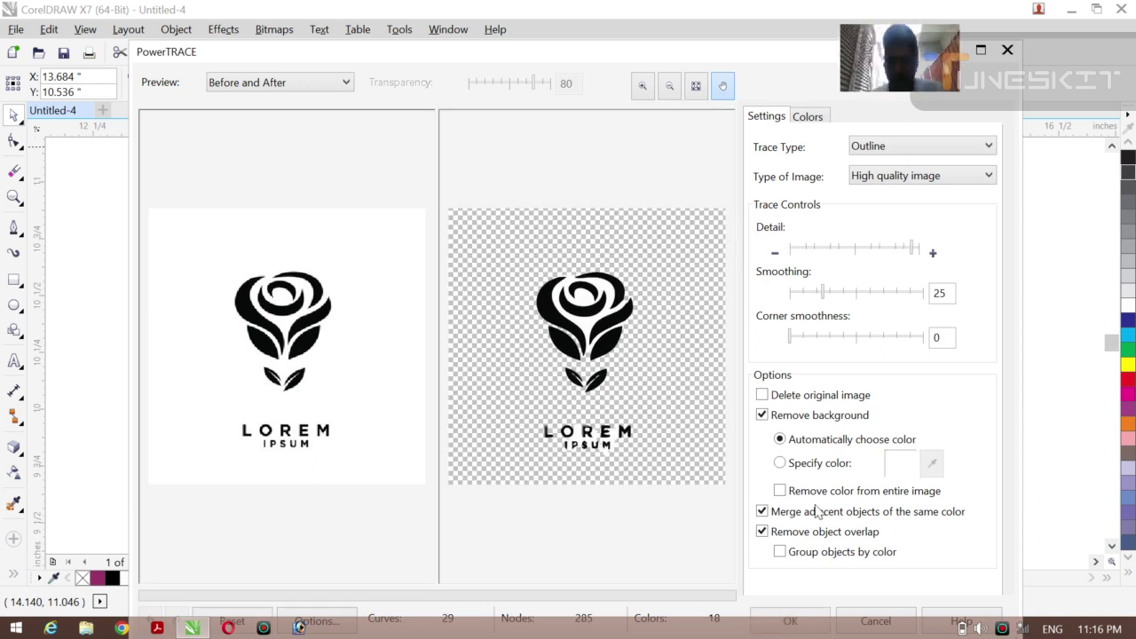
pyautogui.click(790, 618)
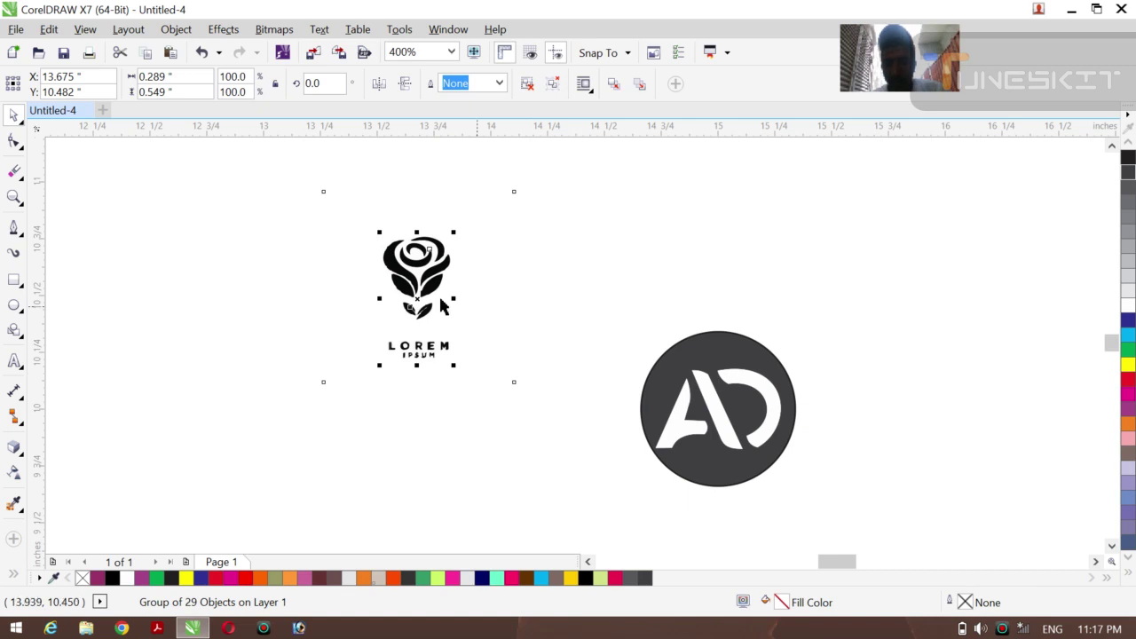
# - Move the traced rose group left off the source bitmap and delete the bitmap
pyautogui.moveTo(416, 295); pyautogui.dragTo(237, 291)
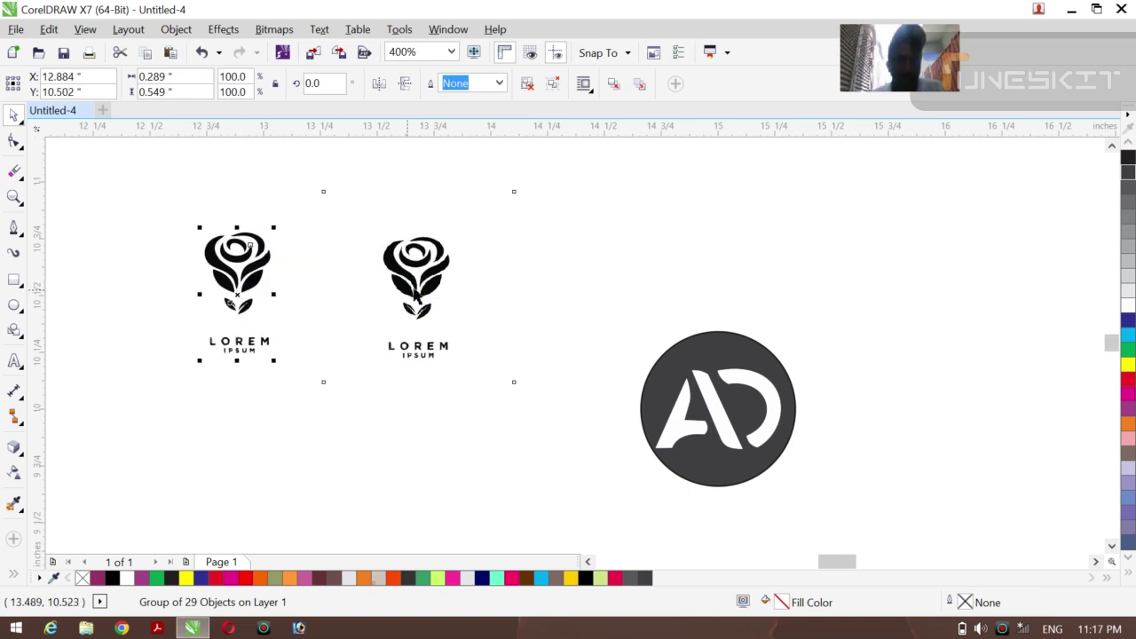
pyautogui.click(417, 286)
pyautogui.rightClick(416, 287)
pyautogui.click(470, 398)
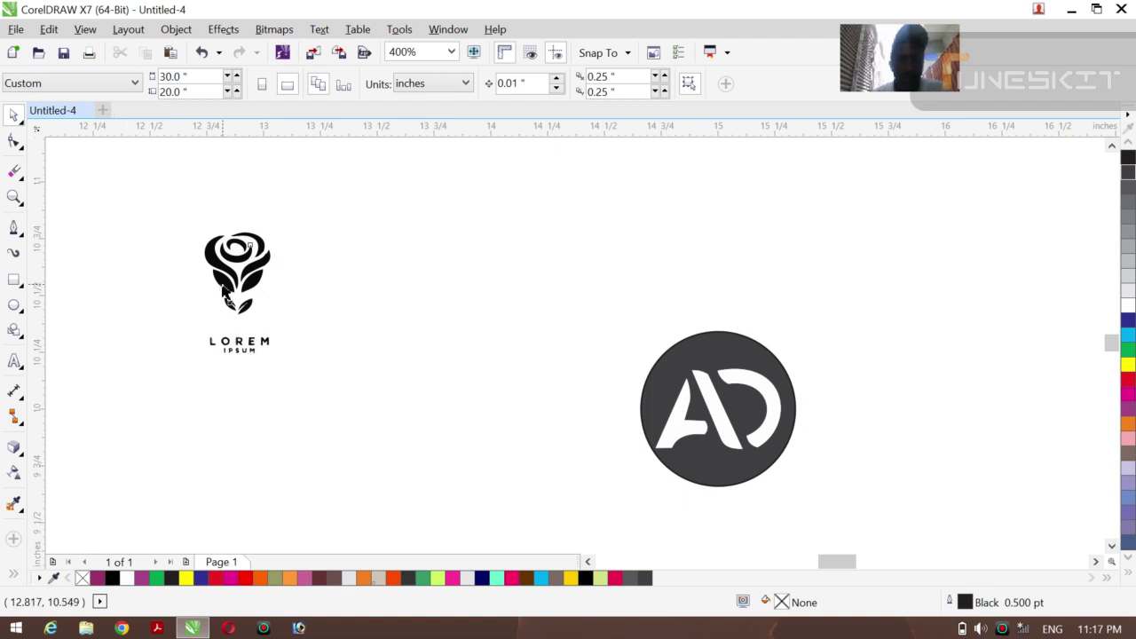
# - Move the traced rose group right to about X 13.585, Y 10.477 inches
pyautogui.click(250, 244)
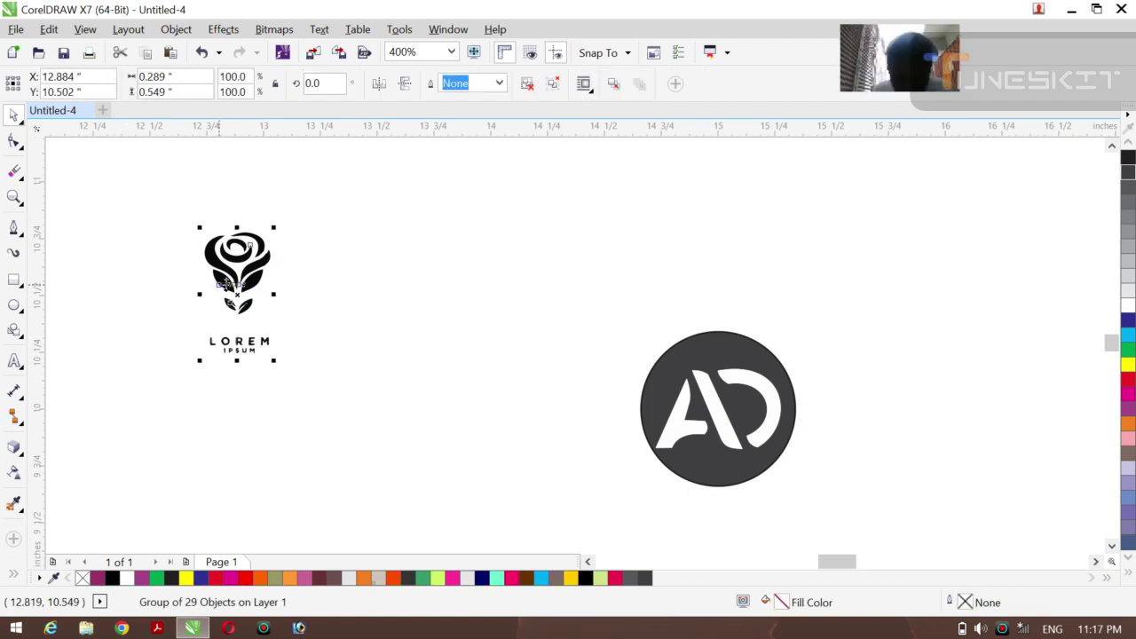
pyautogui.moveTo(229, 285); pyautogui.dragTo(403, 296)
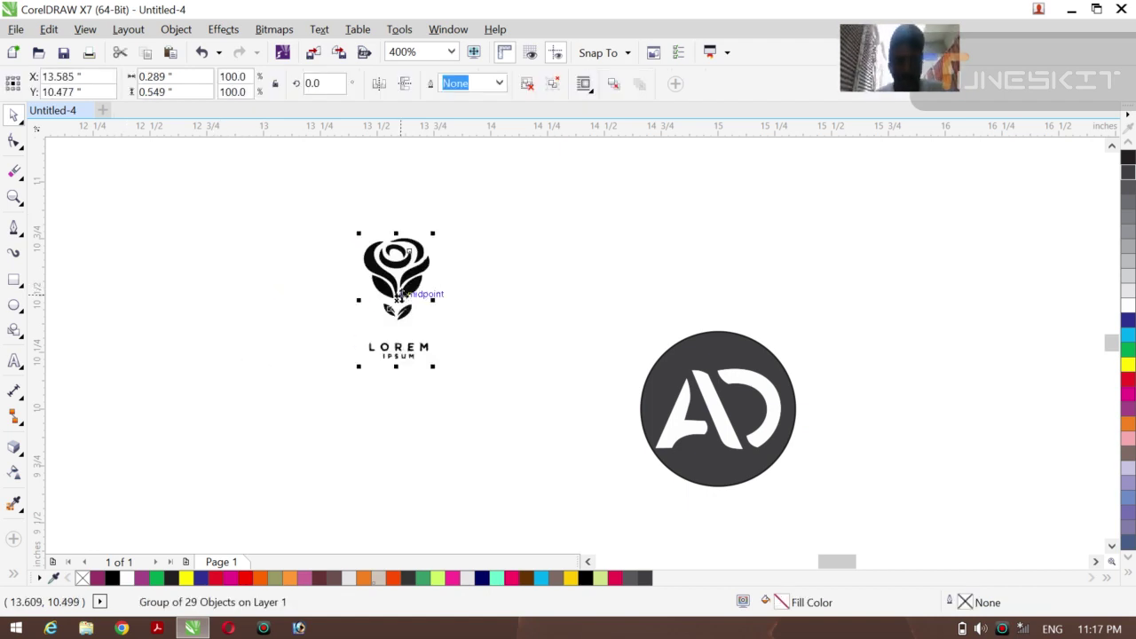
pyautogui.rightClick(401, 294)
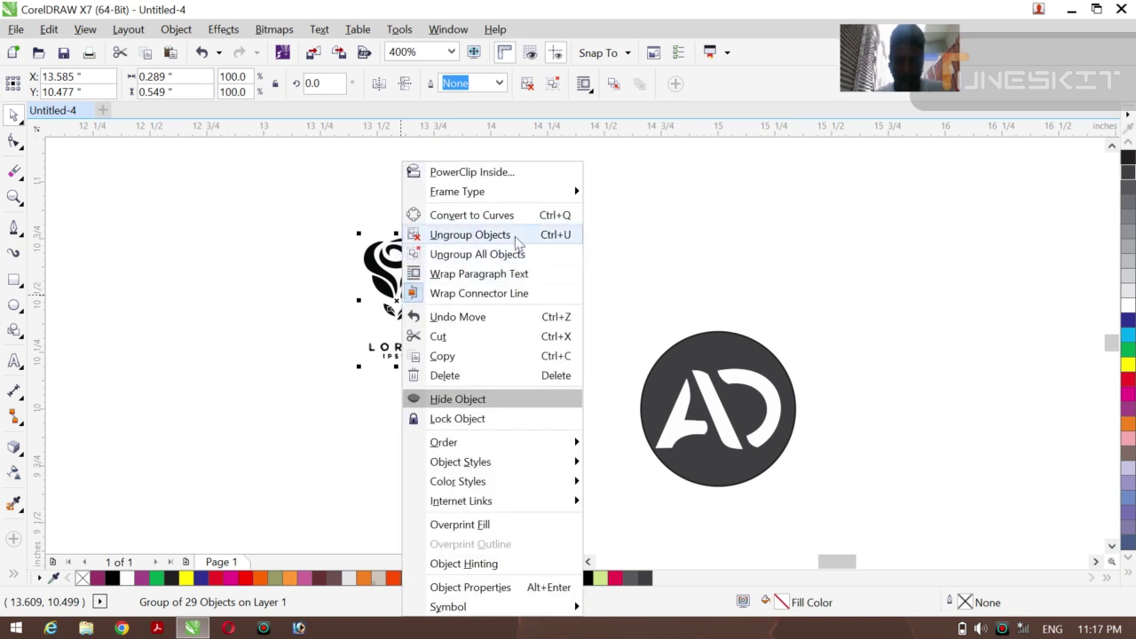
pyautogui.click(657, 273)
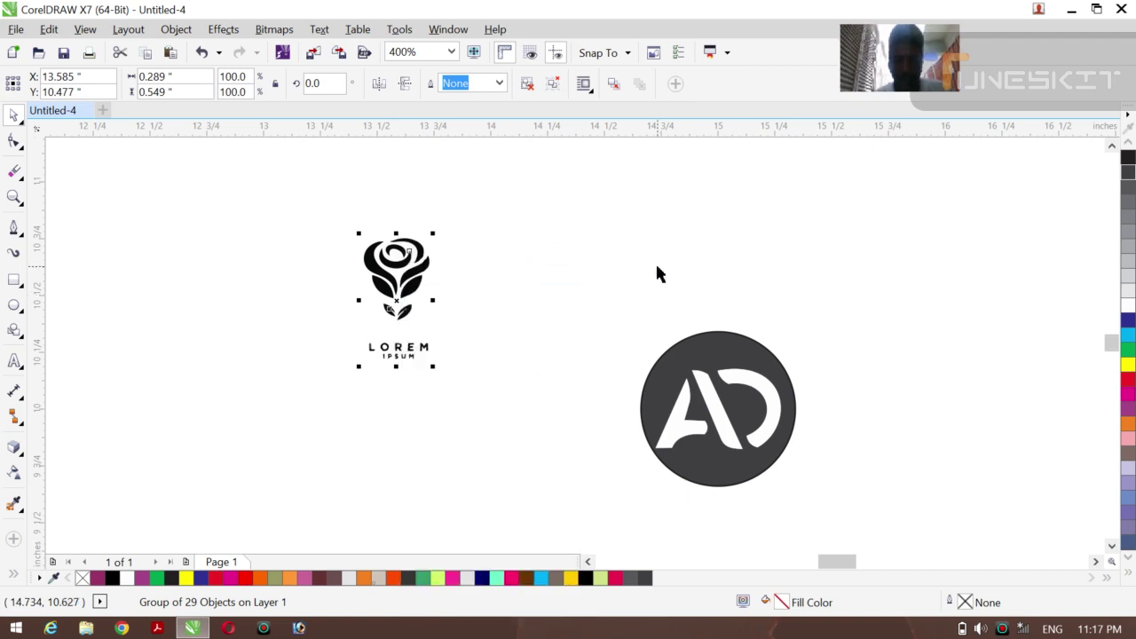
# - Draw an unfilled rectangle about 1.513 by 1.044 inches around the traced rose logo
pyautogui.click(14, 279)
pyautogui.moveTo(220, 198); pyautogui.dragTo(566, 436)
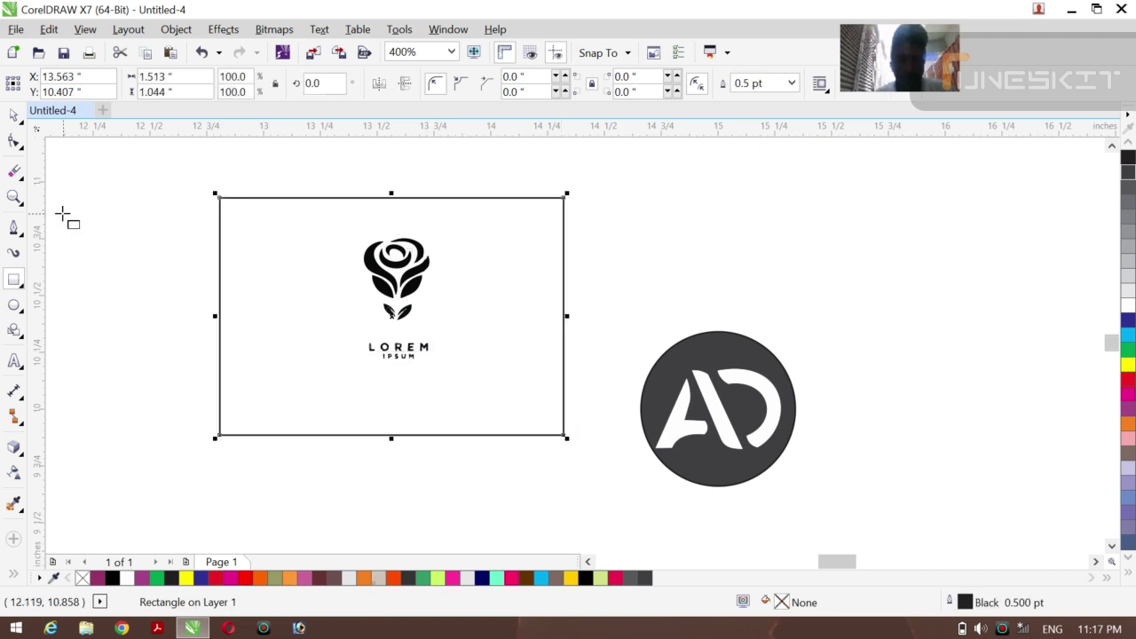
pyautogui.click(177, 275)
pyautogui.click(405, 305)
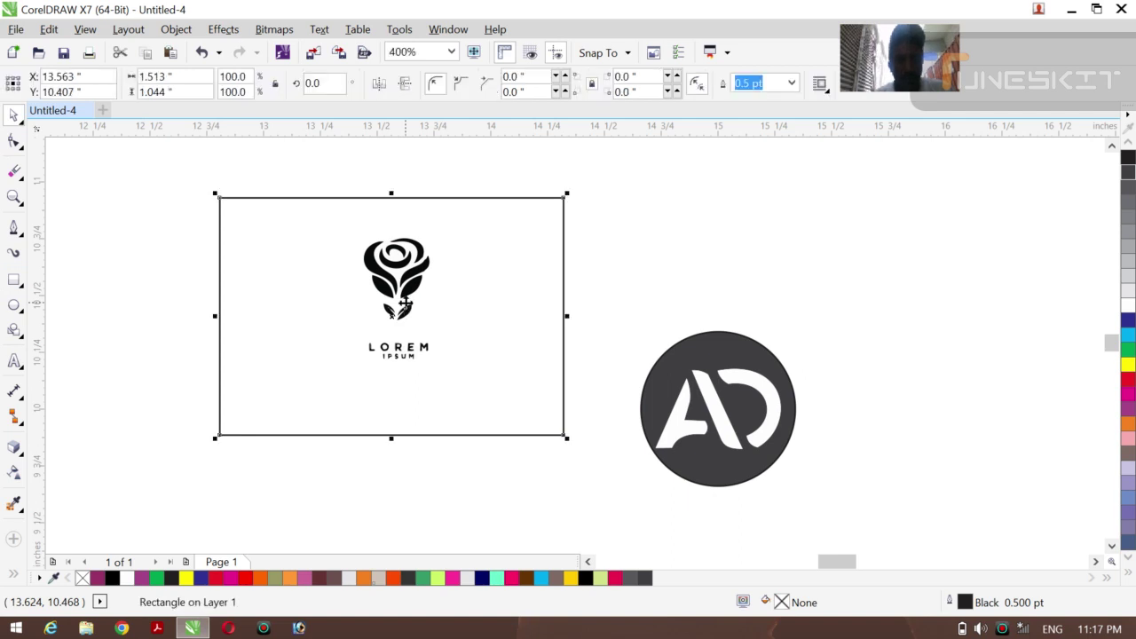
# - Move the rose group out of the rectangle to its left and fill the rectangle with red
pyautogui.click(126, 315)
pyautogui.click(373, 355)
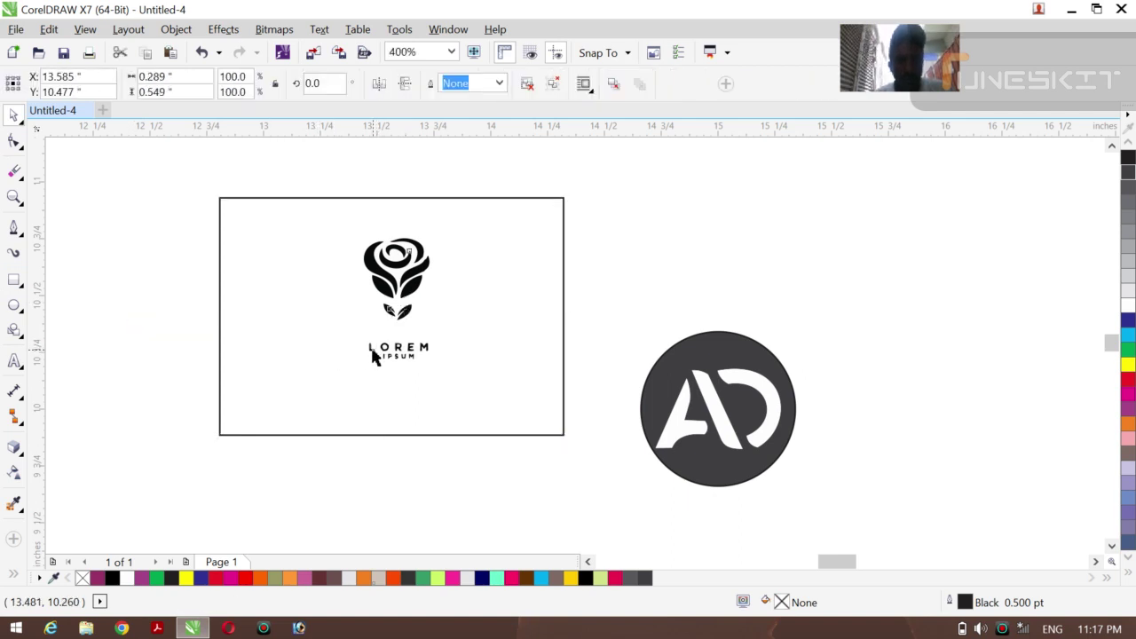
pyautogui.moveTo(391, 321); pyautogui.dragTo(101, 265)
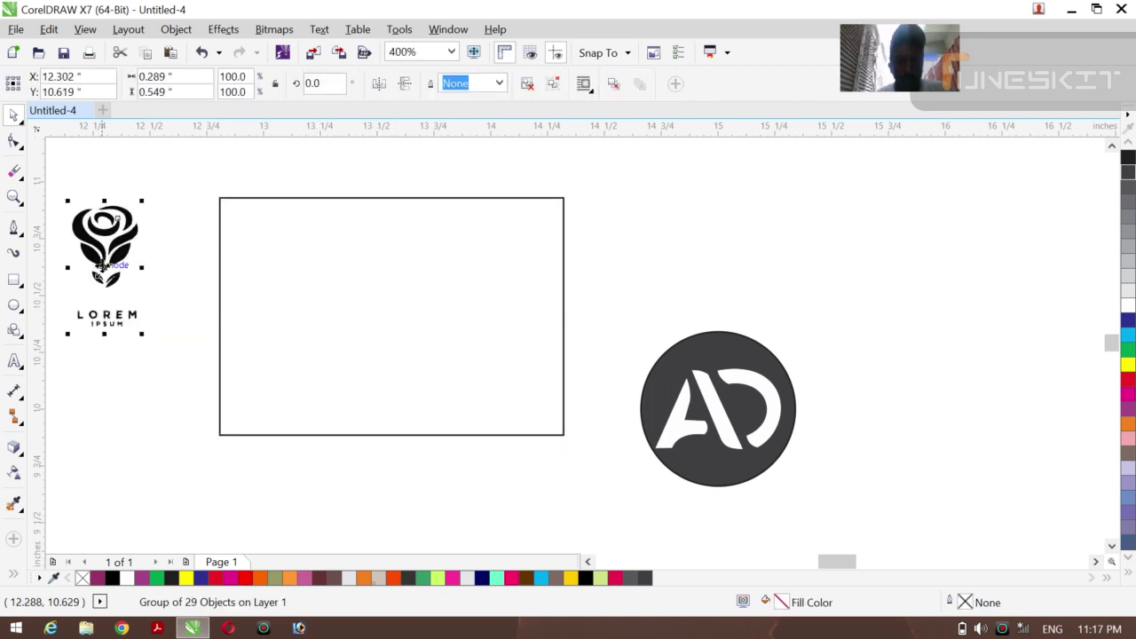
pyautogui.click(294, 292)
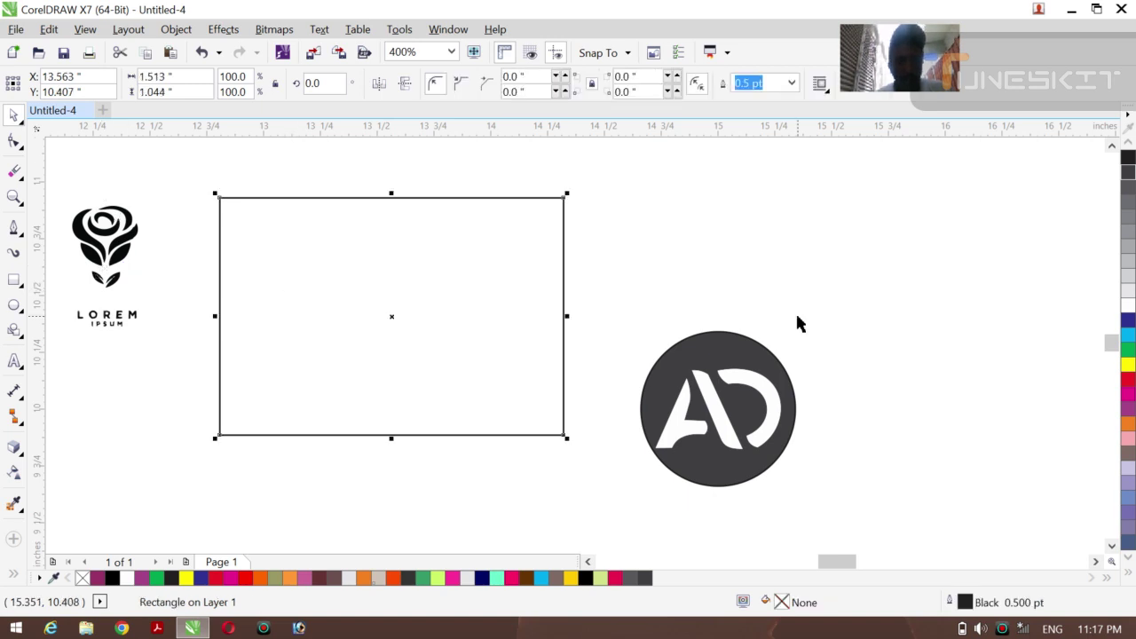
pyautogui.click(1128, 381)
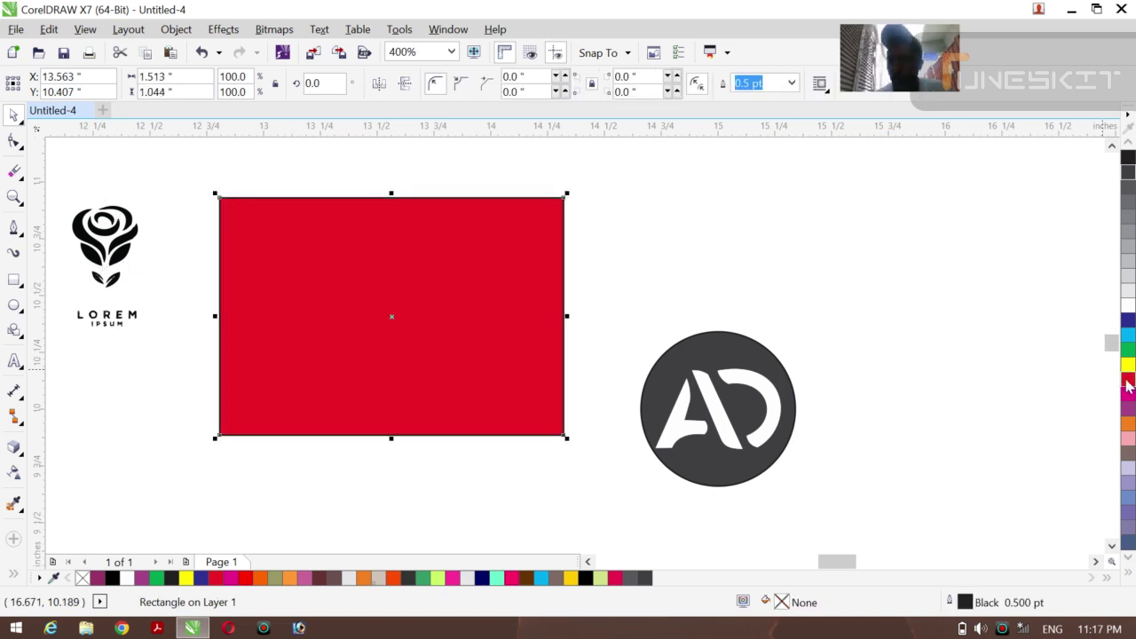
# - Align the rose group to the center of the red rectangle horizontally and vertically
pyautogui.click(115, 256)
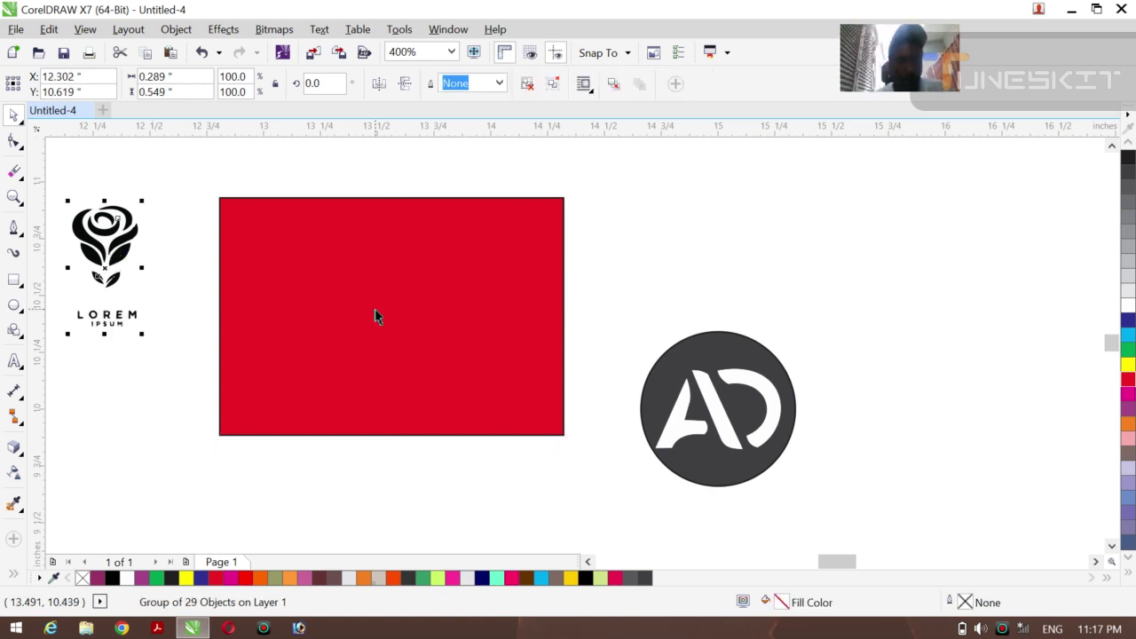
pyautogui.keyDown('shift'); pyautogui.click(375, 317); pyautogui.keyUp('shift')
pyautogui.press('e')
pyautogui.press('c')
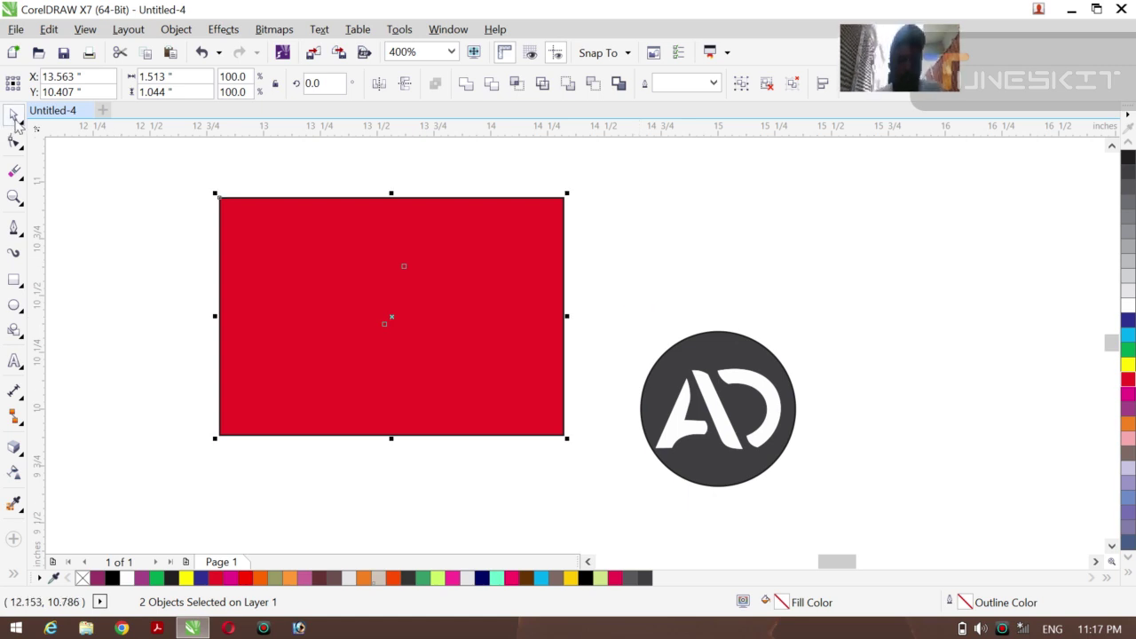
pyautogui.click(522, 334)
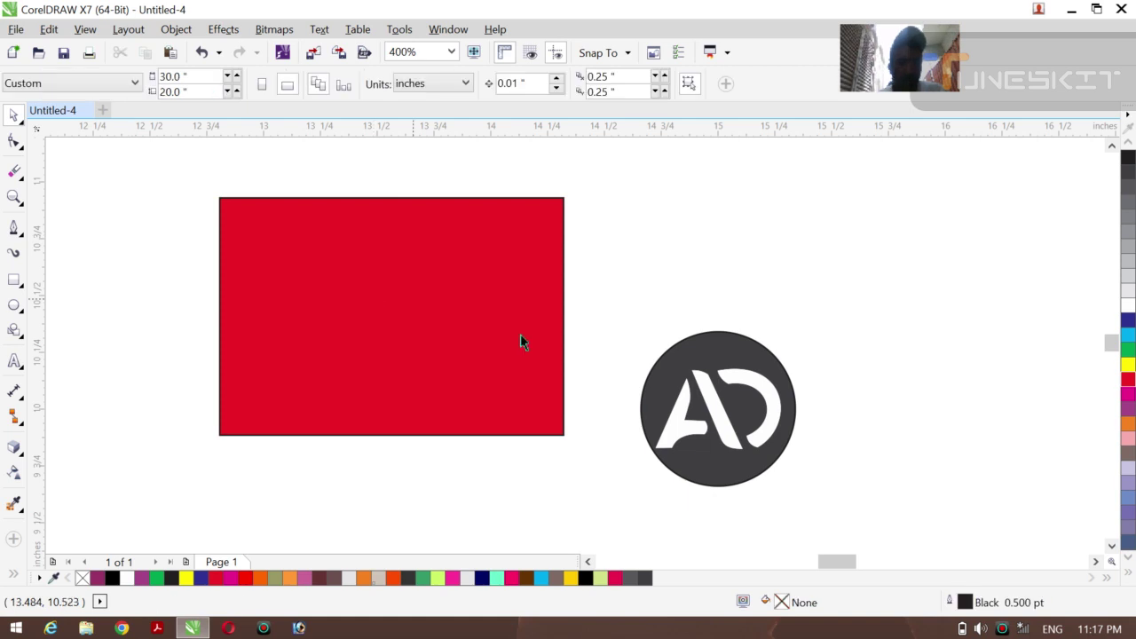
# - Uncover the rose group, move it above the AD badge, and place the red rectangle at about X 13.3, Y 10.571 inches
pyautogui.moveTo(530, 338); pyautogui.dragTo(726, 302)
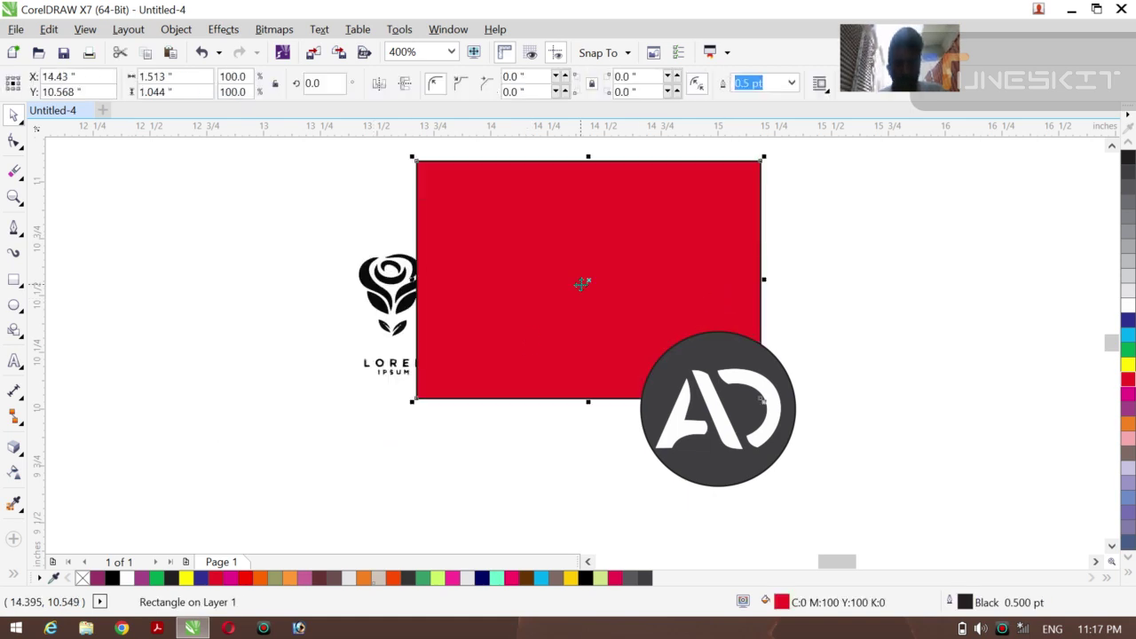
pyautogui.moveTo(570, 256); pyautogui.dragTo(326, 405)
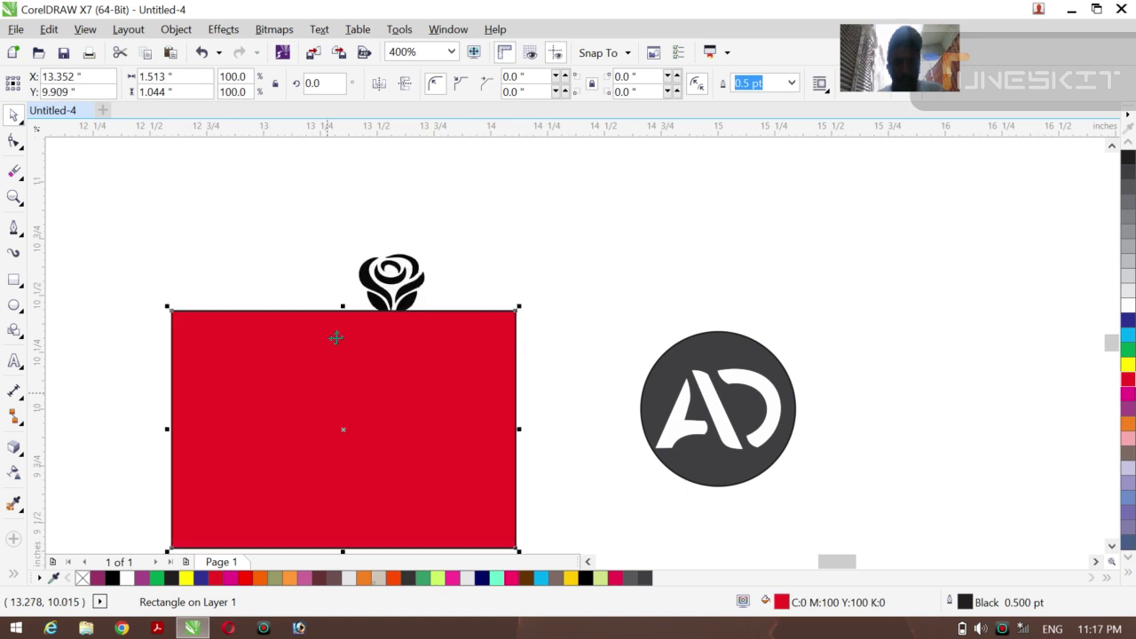
pyautogui.click(373, 288)
pyautogui.moveTo(373, 289); pyautogui.dragTo(611, 206)
pyautogui.moveTo(344, 376); pyautogui.dragTo(332, 224)
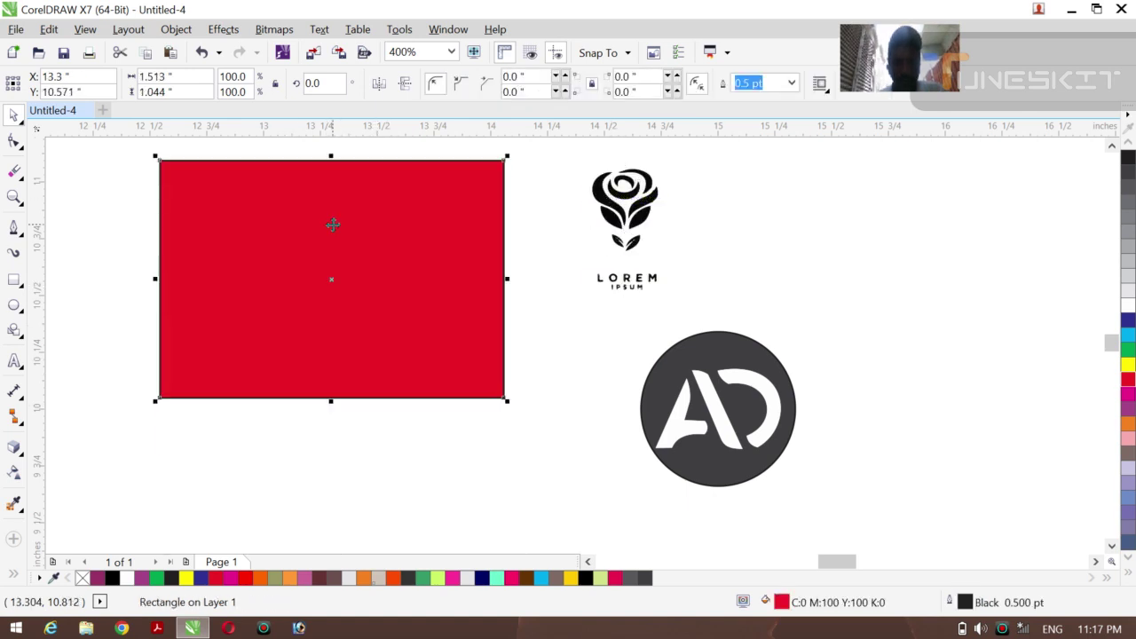
# - Place the rose group in front of the red rectangle, slightly right of its center
pyautogui.click(623, 219)
pyautogui.moveTo(624, 219); pyautogui.dragTo(358, 252)
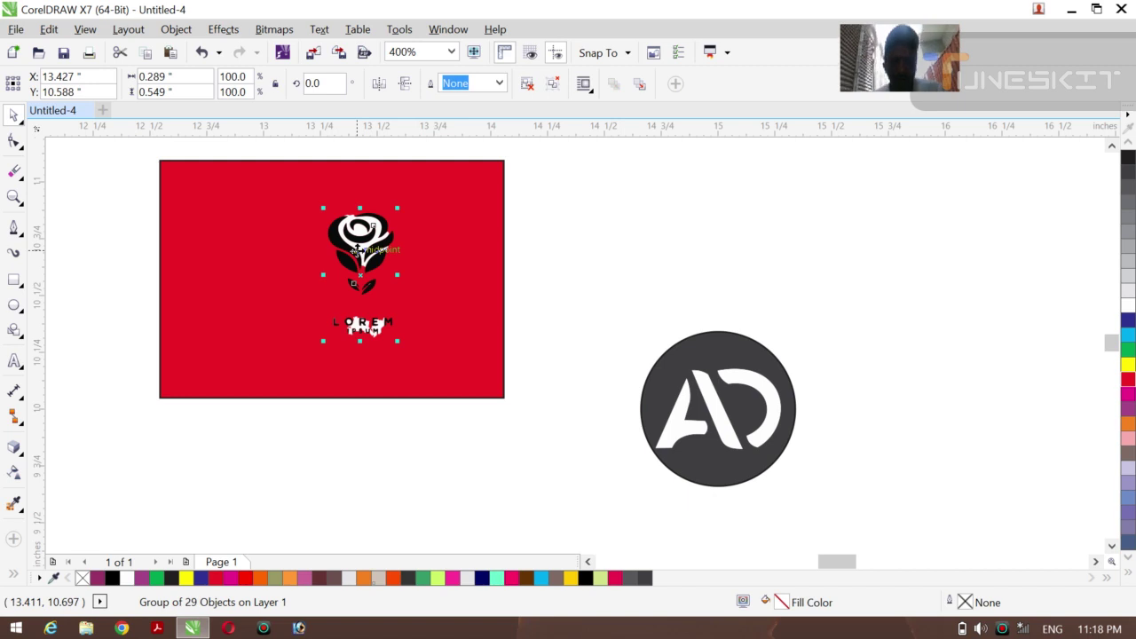
pyautogui.click(579, 199)
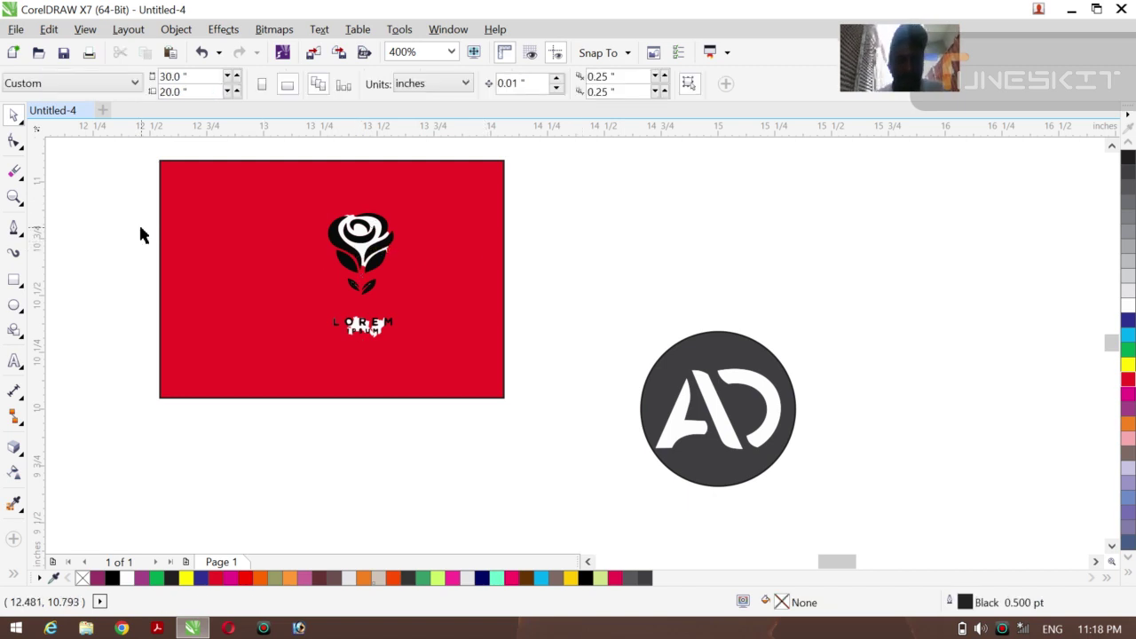
# - Ungroup the traced rose logo lying on the red rectangle into separate objects
pyautogui.moveTo(130, 188); pyautogui.dragTo(420, 349)
pyautogui.rightClick(358, 255)
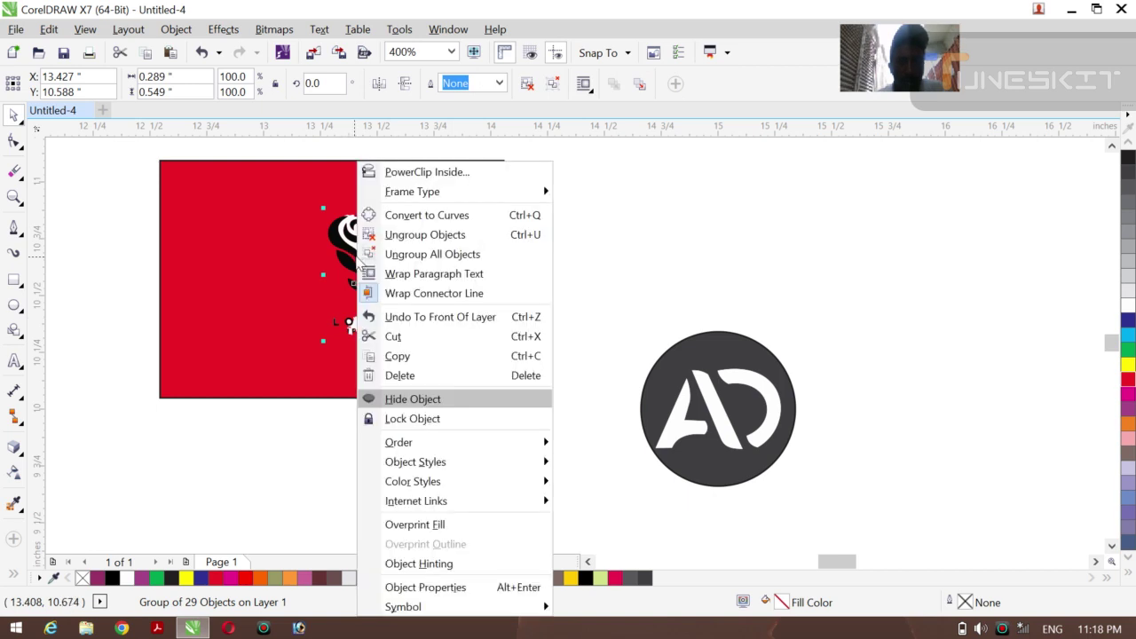
pyautogui.click(497, 234)
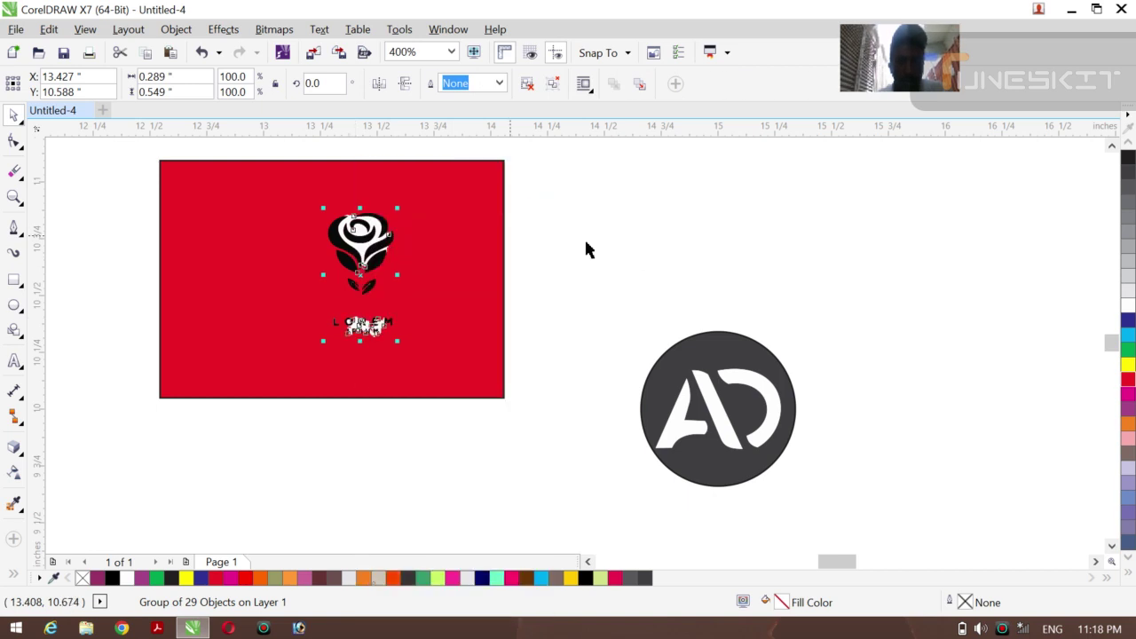
pyautogui.click(636, 248)
# - Delete the white background shape behind the rose's petals
pyautogui.press('z')
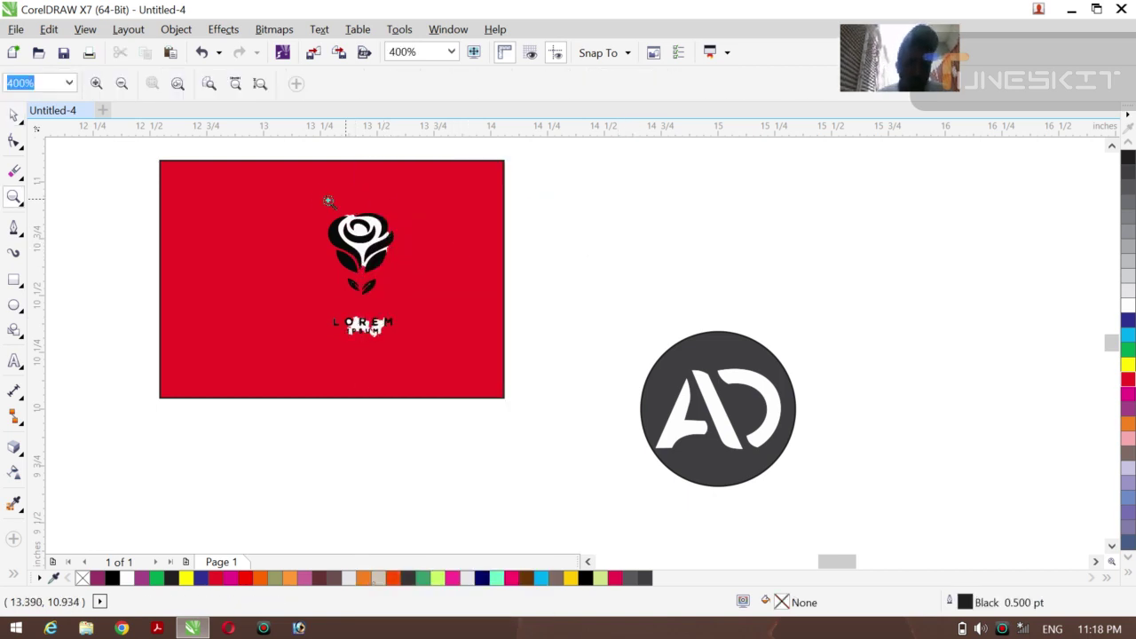
pyautogui.moveTo(316, 200); pyautogui.dragTo(411, 284)
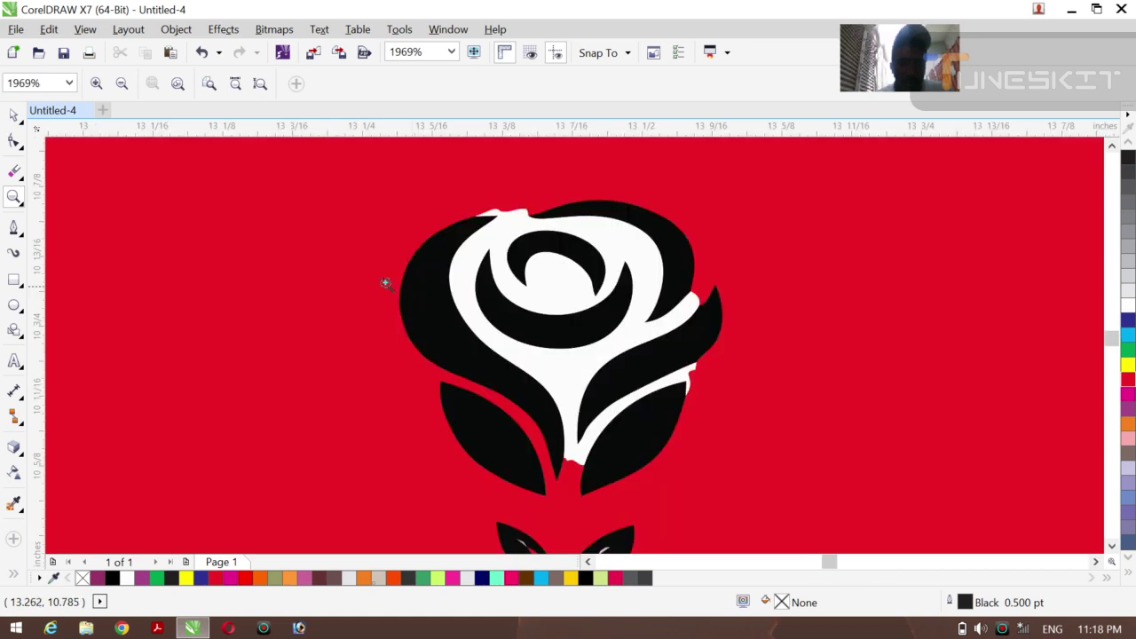
pyautogui.click(20, 123)
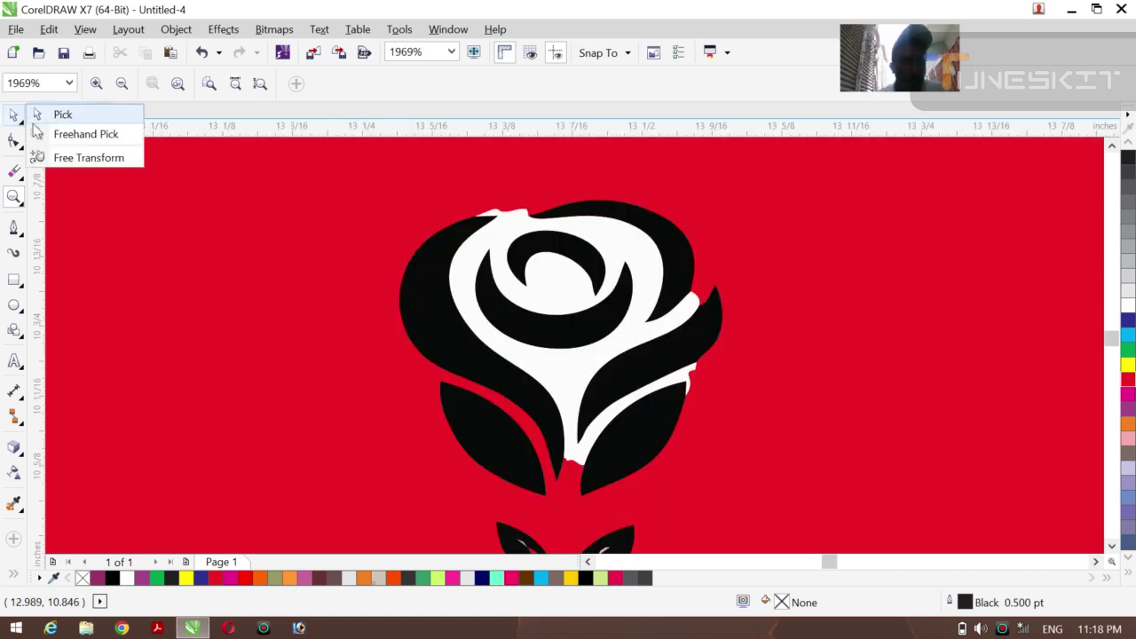
pyautogui.click(55, 113)
pyautogui.click(551, 357)
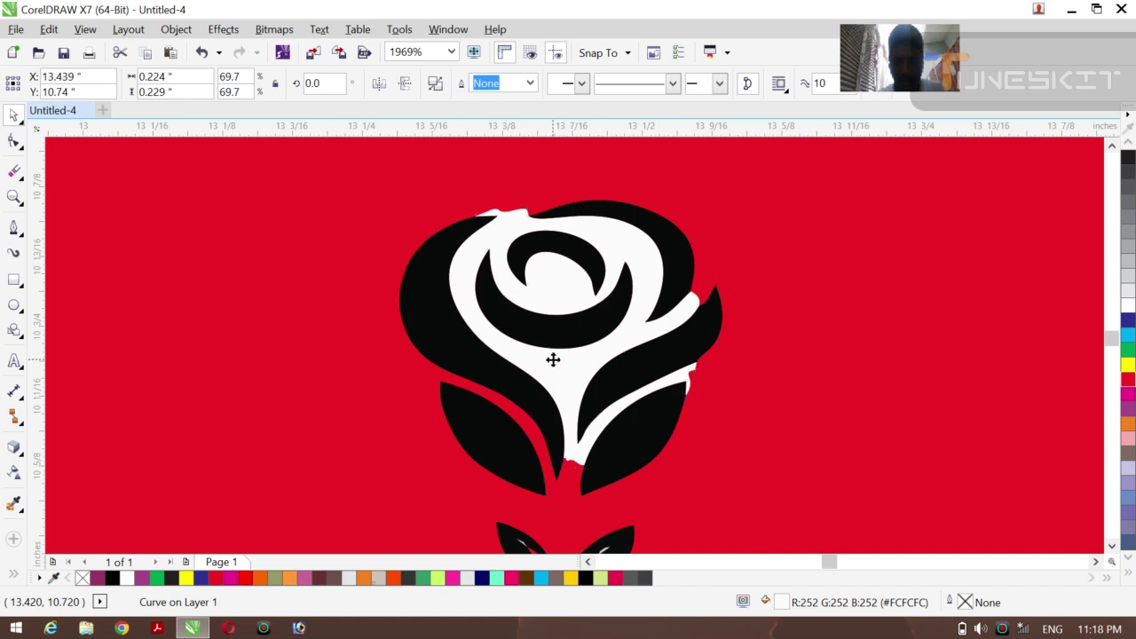
pyautogui.press('Delete')
# - Delete the light slivers inside the two small leaves below the rose
pyautogui.scroll(-3, 569, 429)
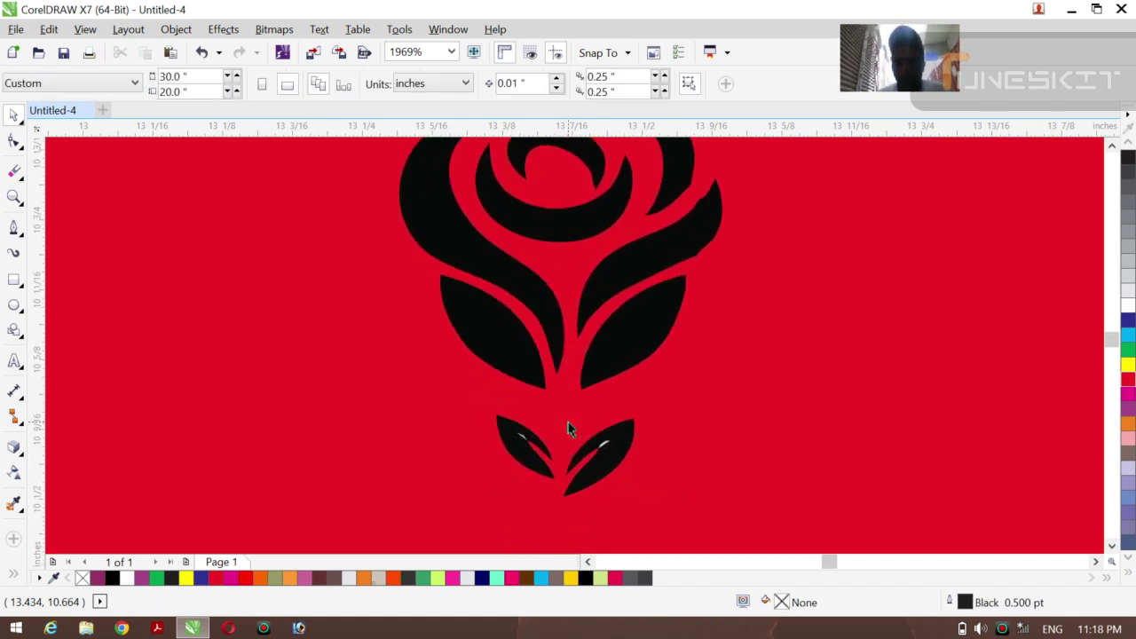
pyautogui.click(603, 449)
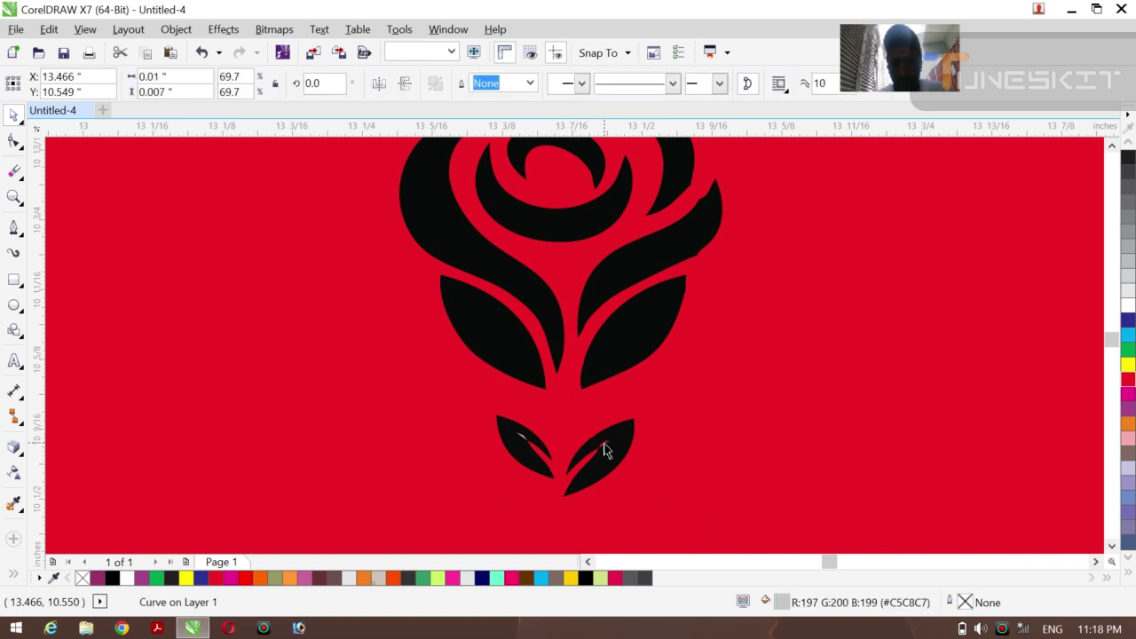
pyautogui.press('Escape')
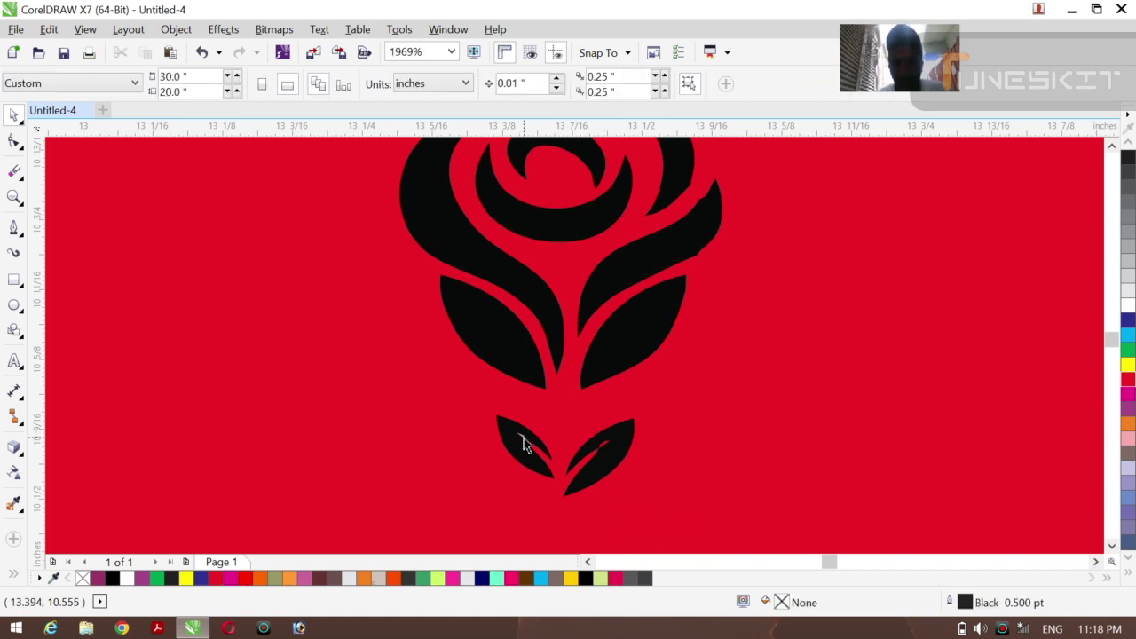
pyautogui.click(524, 445)
pyautogui.press('Escape')
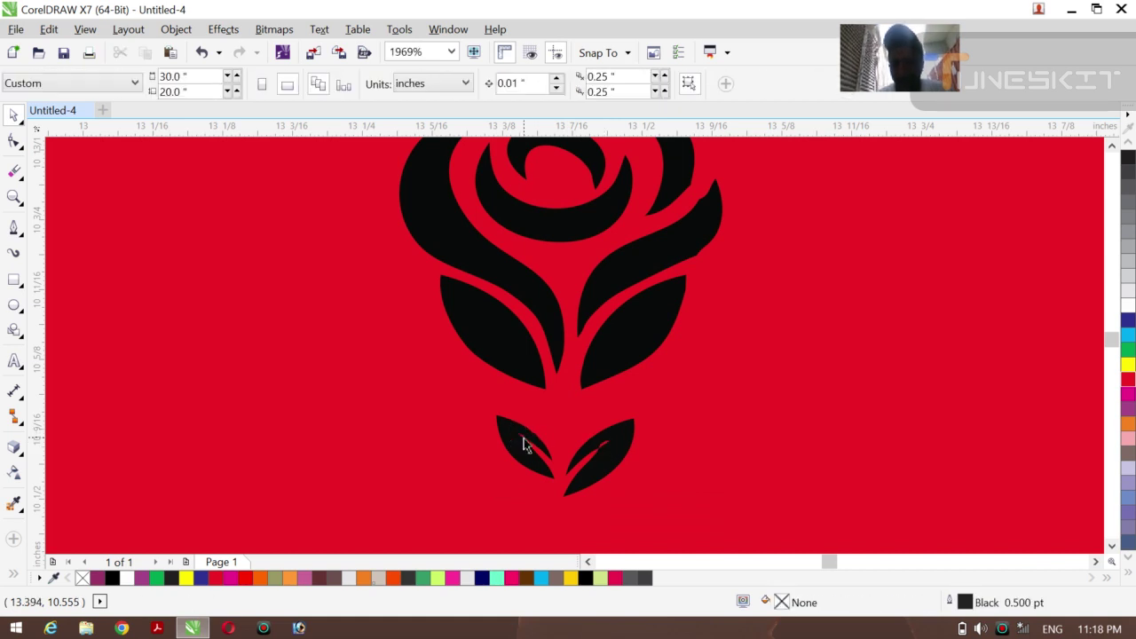
# - Delete the two white background patches behind the LOREM IPSUM lettering
pyautogui.scroll(-3, 523, 445)
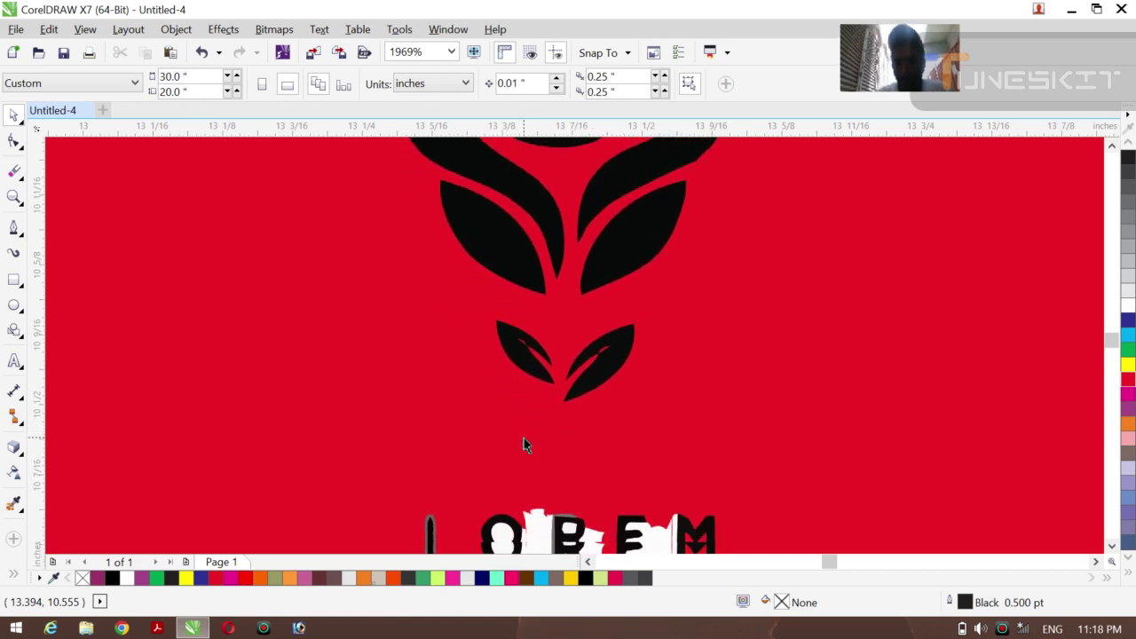
pyautogui.scroll(-4, 524, 446)
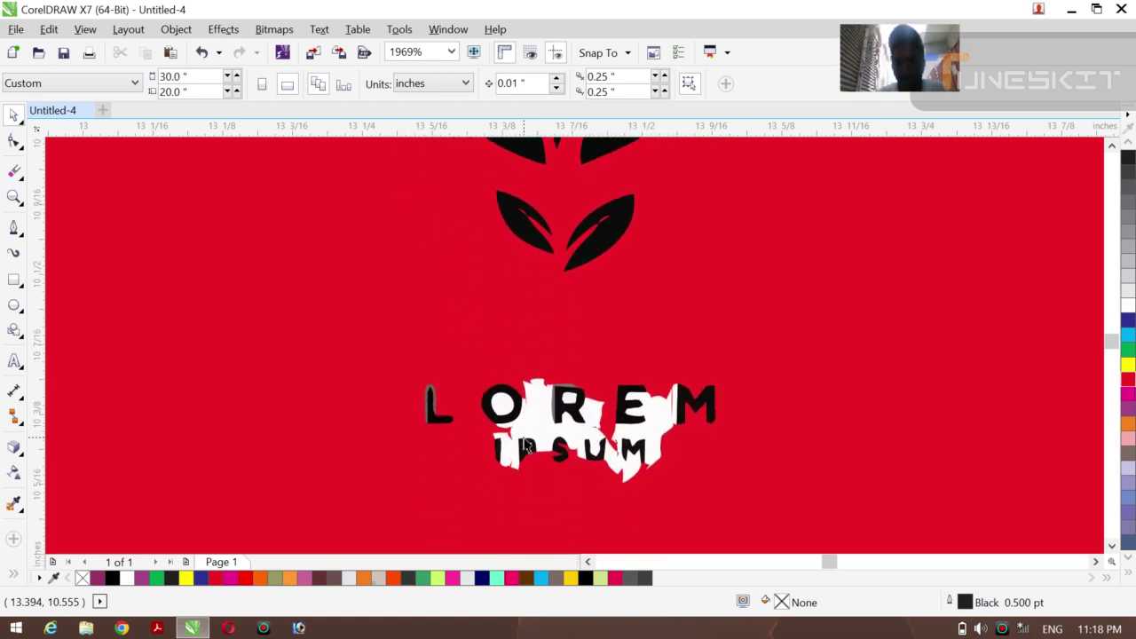
pyautogui.click(545, 423)
pyautogui.press('Delete')
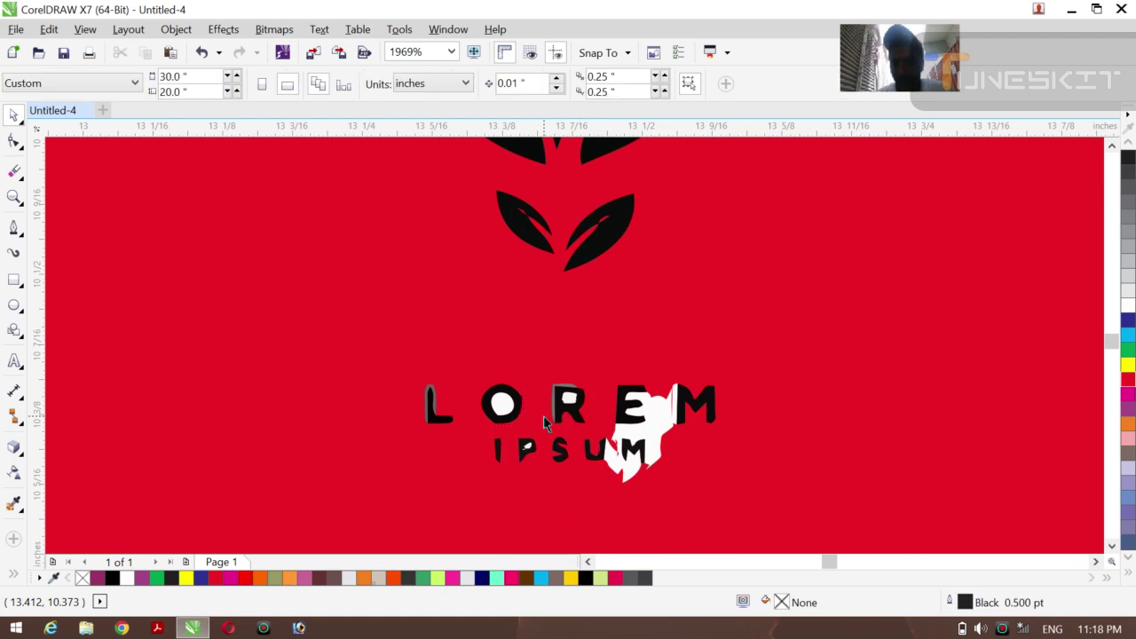
pyautogui.click(654, 424)
pyautogui.press('Delete')
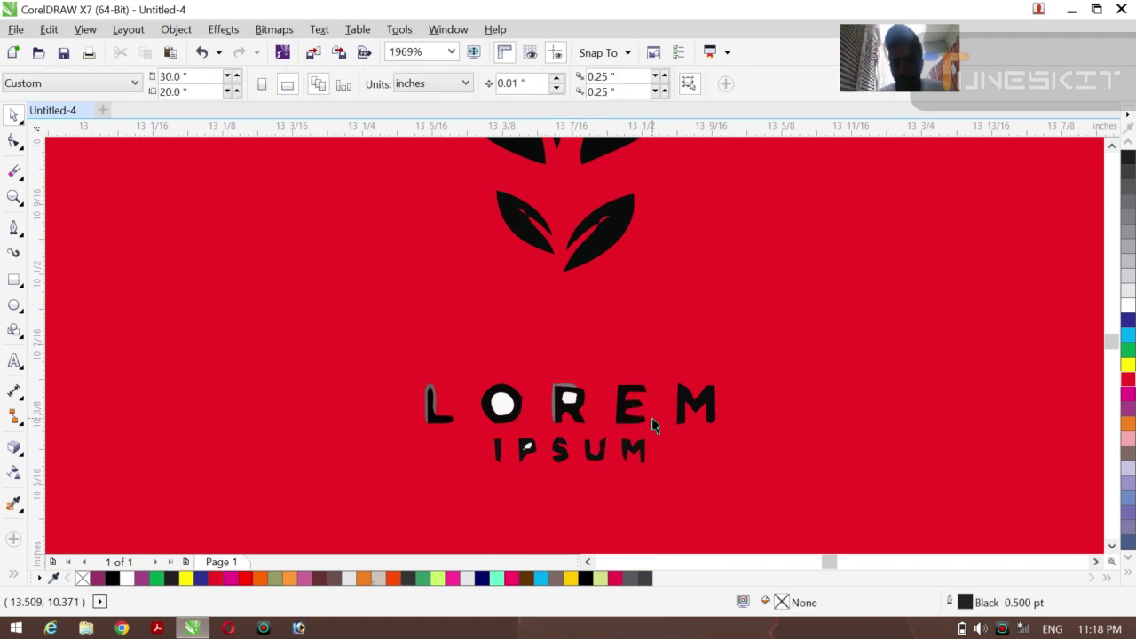
# - Delete the white fills inside the letters O, R and P and the grey edge piece around the R
pyautogui.click(501, 403)
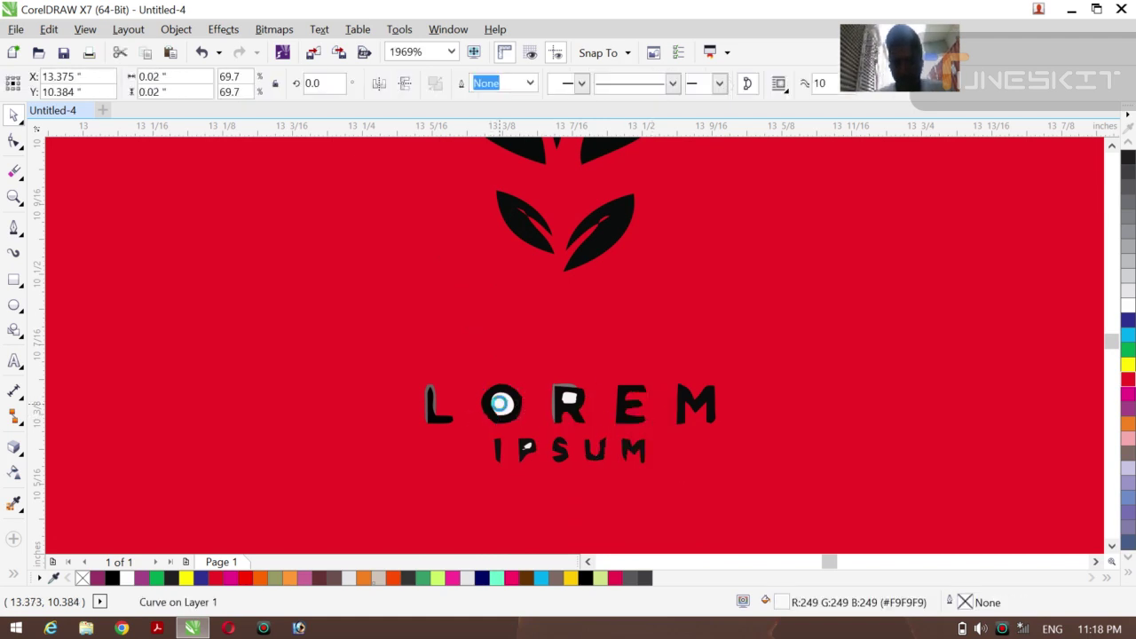
pyautogui.press('Delete')
pyautogui.click(568, 401)
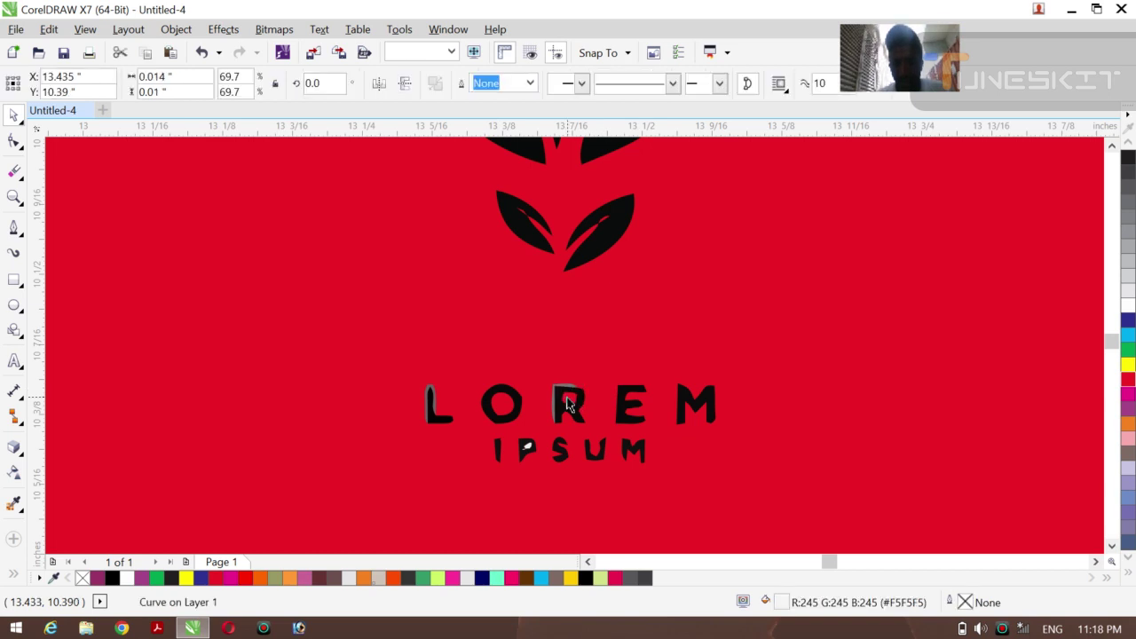
pyautogui.press('Delete')
pyautogui.click(552, 406)
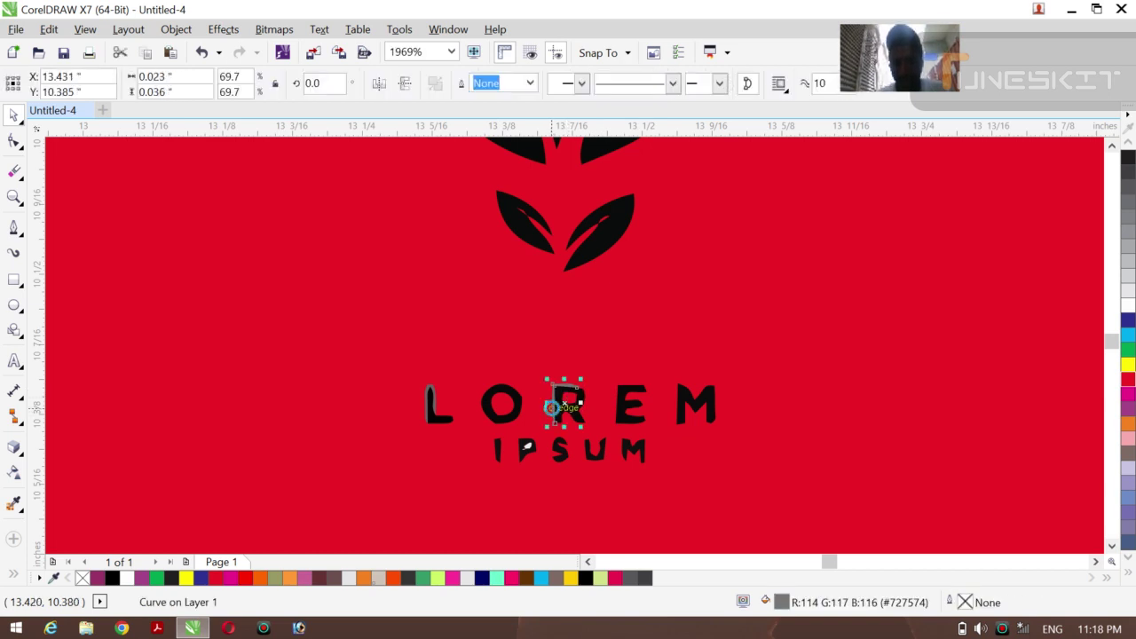
pyautogui.press('Delete')
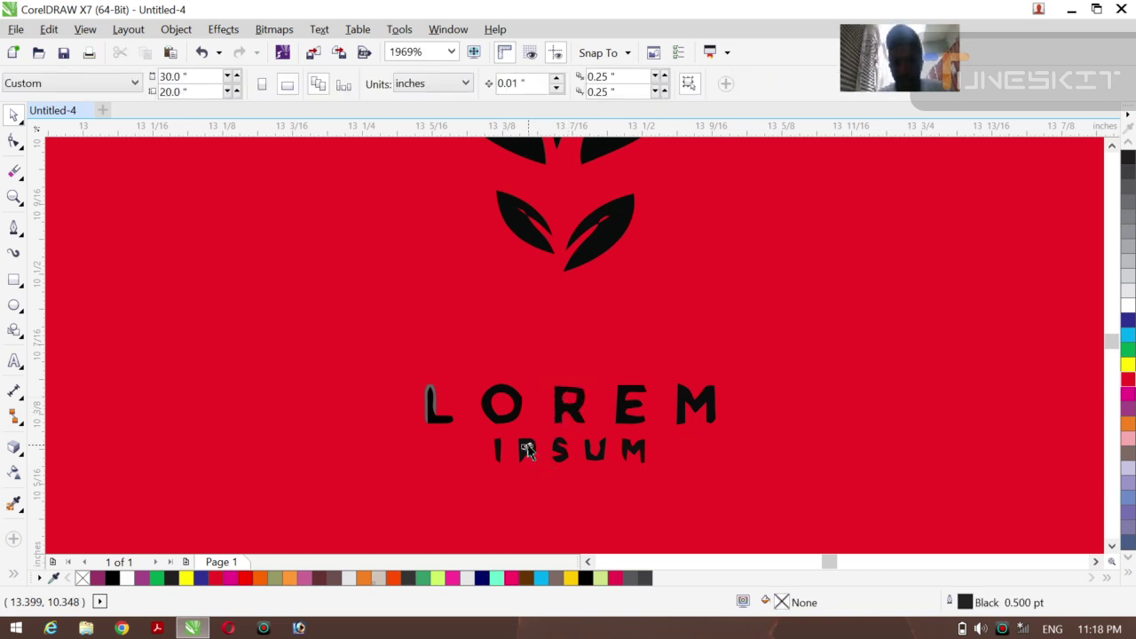
pyautogui.click(527, 451)
pyautogui.press('Delete')
# - Delete the red rectangle behind the cleaned rose logo
pyautogui.press('z')
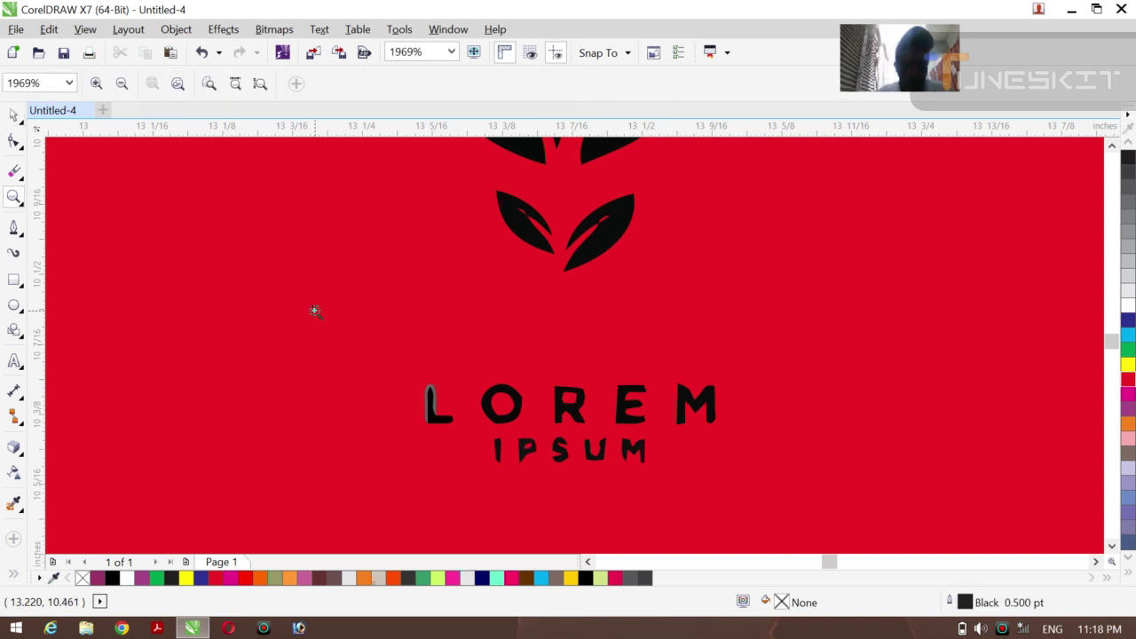
pyautogui.click(121, 83)
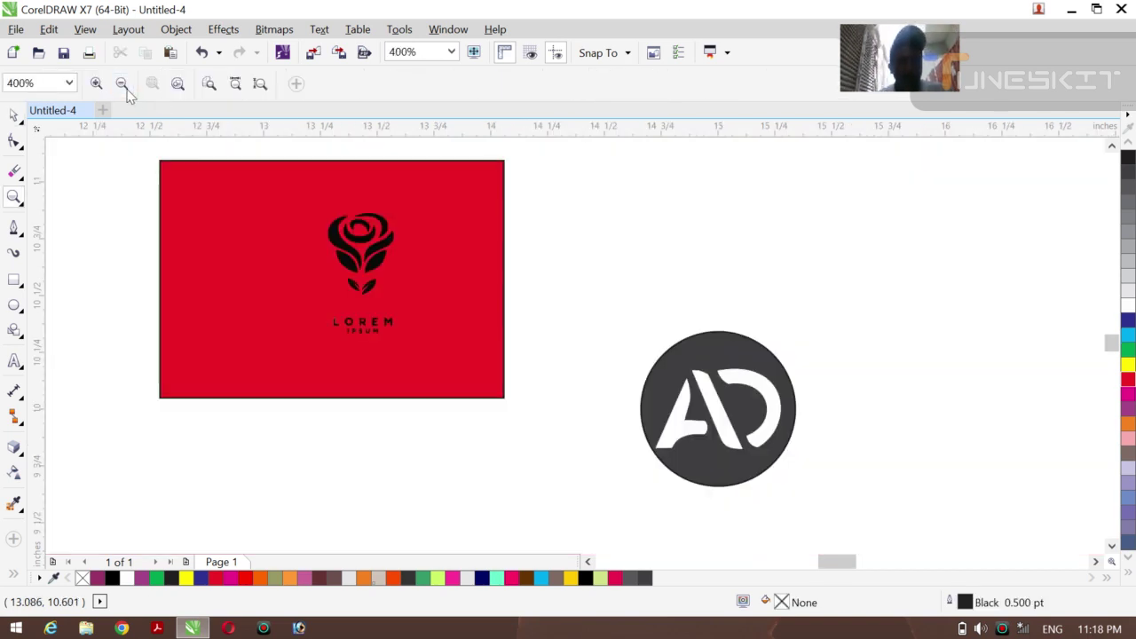
pyautogui.click(22, 125)
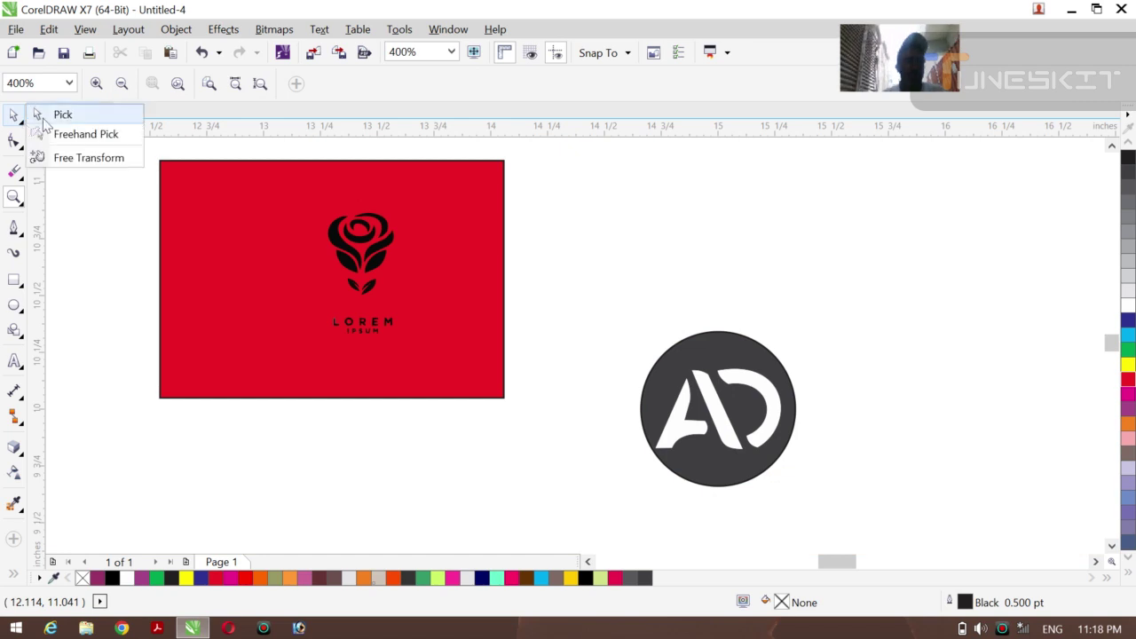
pyautogui.click(54, 112)
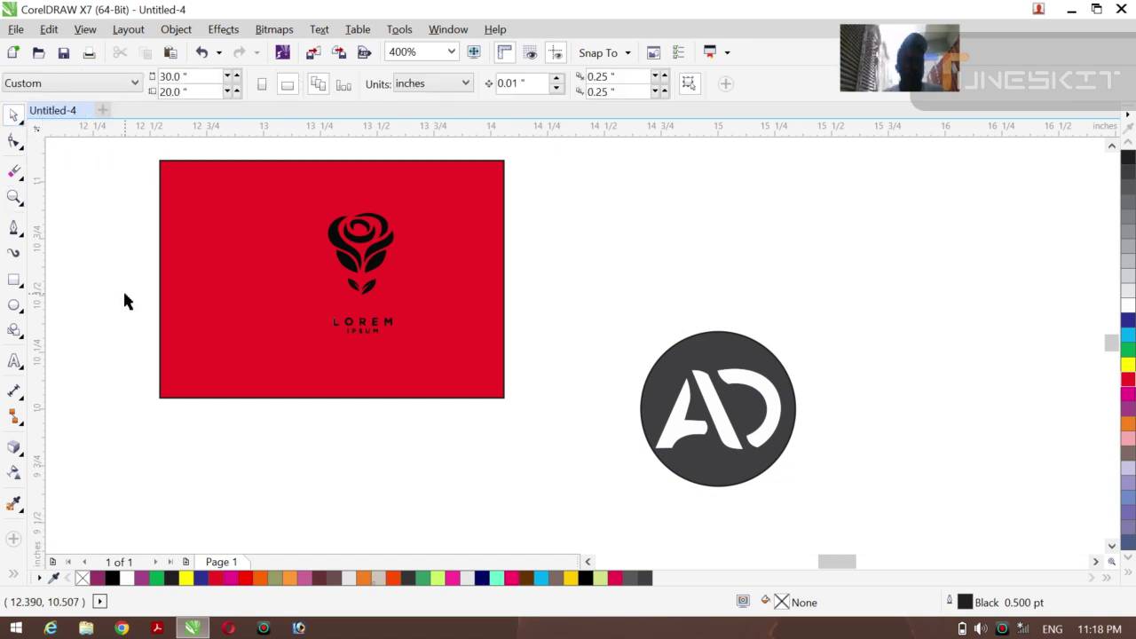
pyautogui.click(420, 256)
pyautogui.press('Delete')
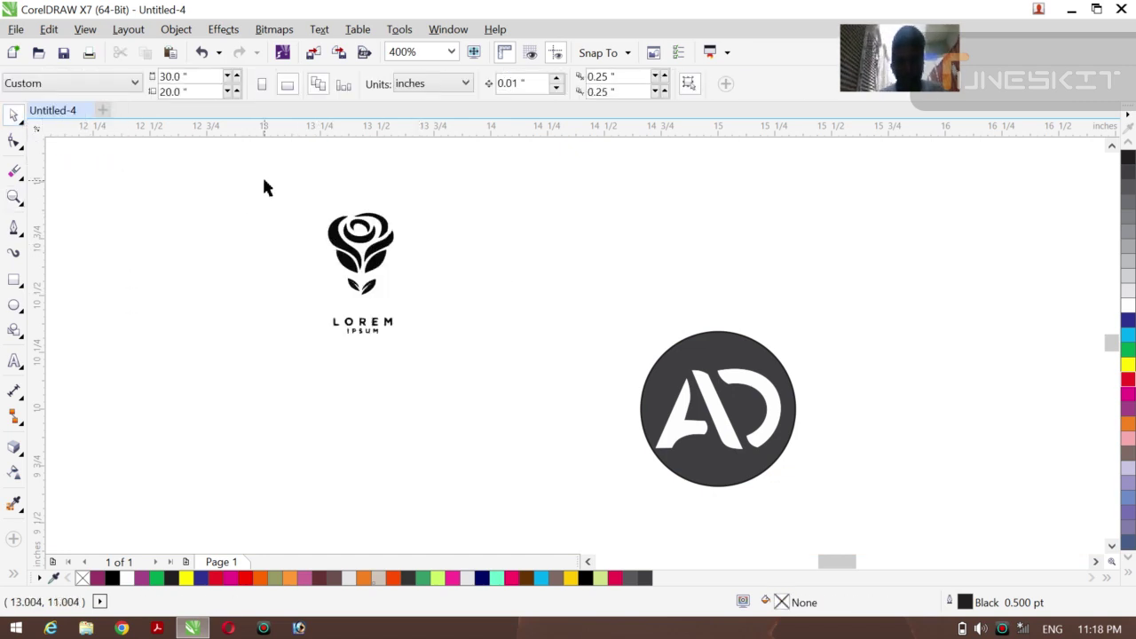
# - Fill all rose logo pieces with red and enlarge them to about 0.578 by 1.064 inches, centered near X 13.911, Y 10.182
pyautogui.moveTo(263, 186); pyautogui.dragTo(433, 379)
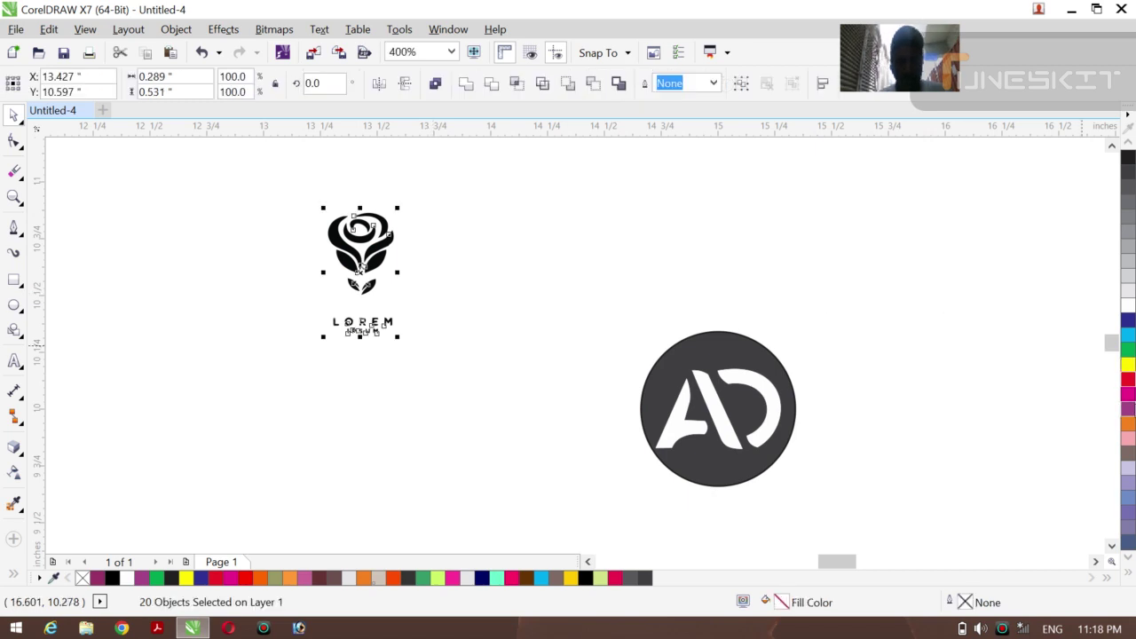
pyautogui.click(1127, 379)
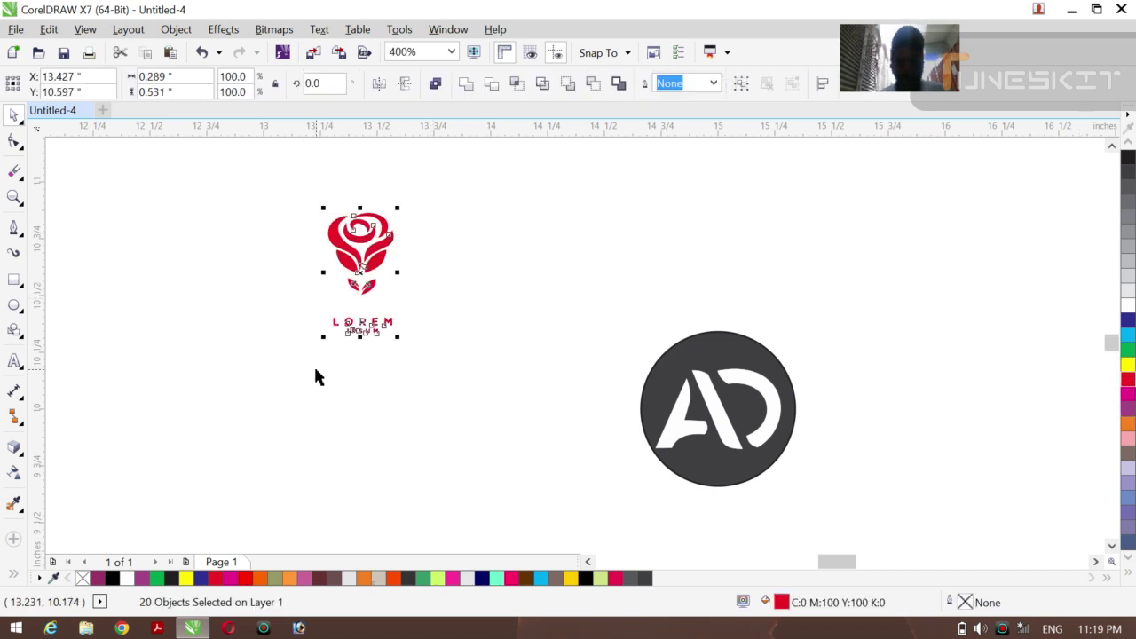
pyautogui.moveTo(396, 338); pyautogui.dragTo(547, 458)
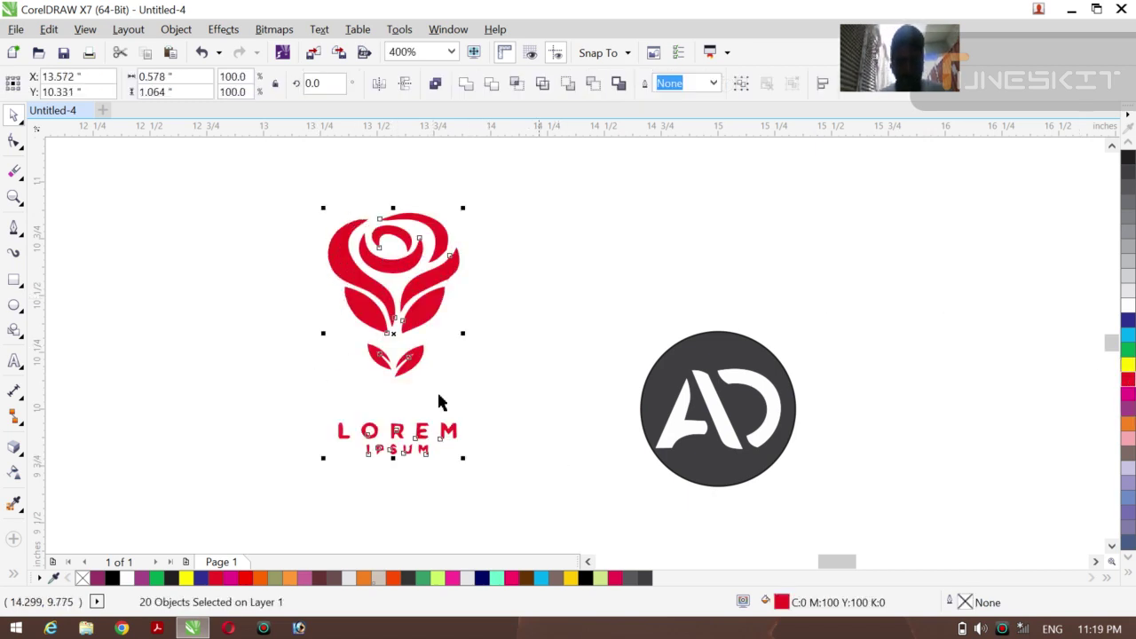
pyautogui.moveTo(399, 342); pyautogui.dragTo(475, 376)
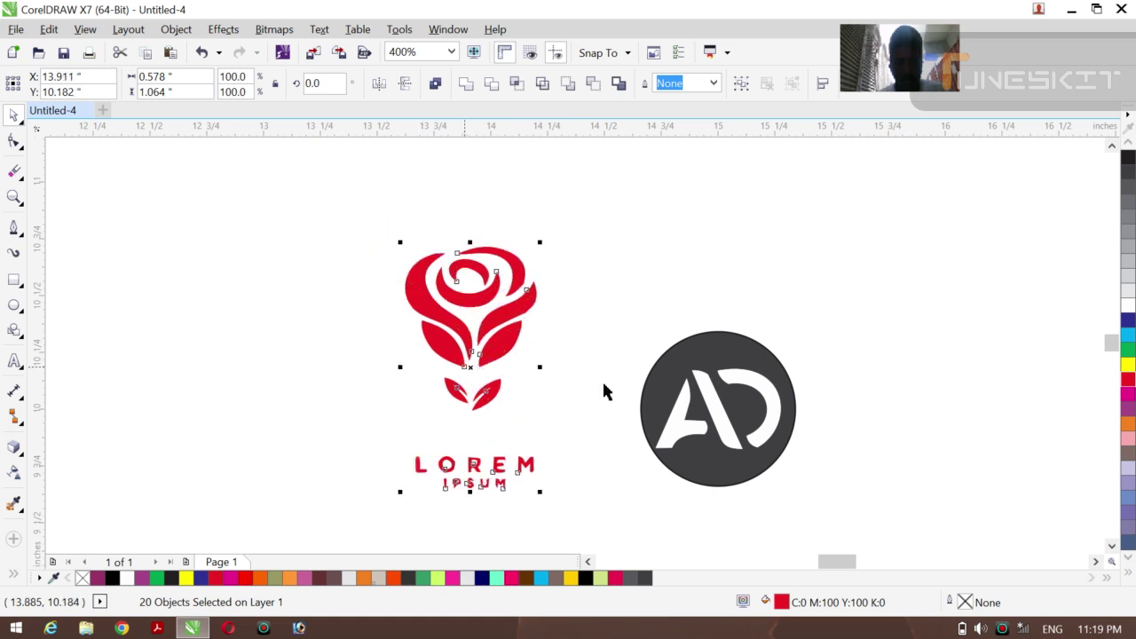
# - Move the AD badge up and left so it sits close beside the rose logo
pyautogui.moveTo(589, 289); pyautogui.dragTo(833, 500)
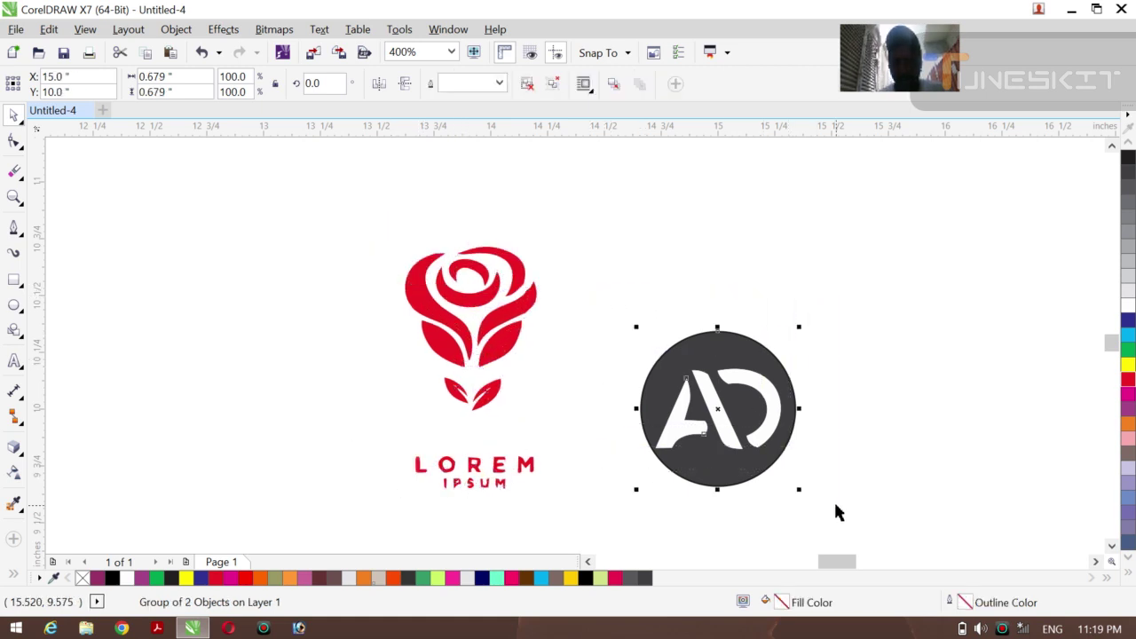
pyautogui.moveTo(733, 426); pyautogui.dragTo(666, 361)
pyautogui.click(851, 406)
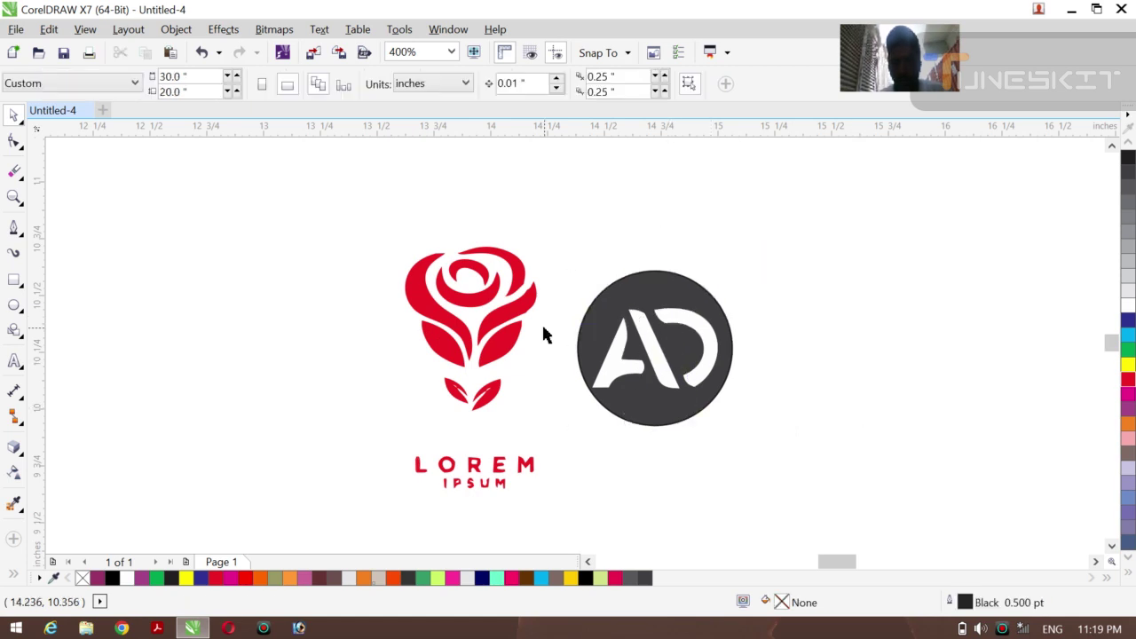
# - Stretch the rose logo to about 0.764 inches wide and 1.339 inches high and shift it slightly toward the AD badge
pyautogui.moveTo(322, 215); pyautogui.dragTo(560, 513)
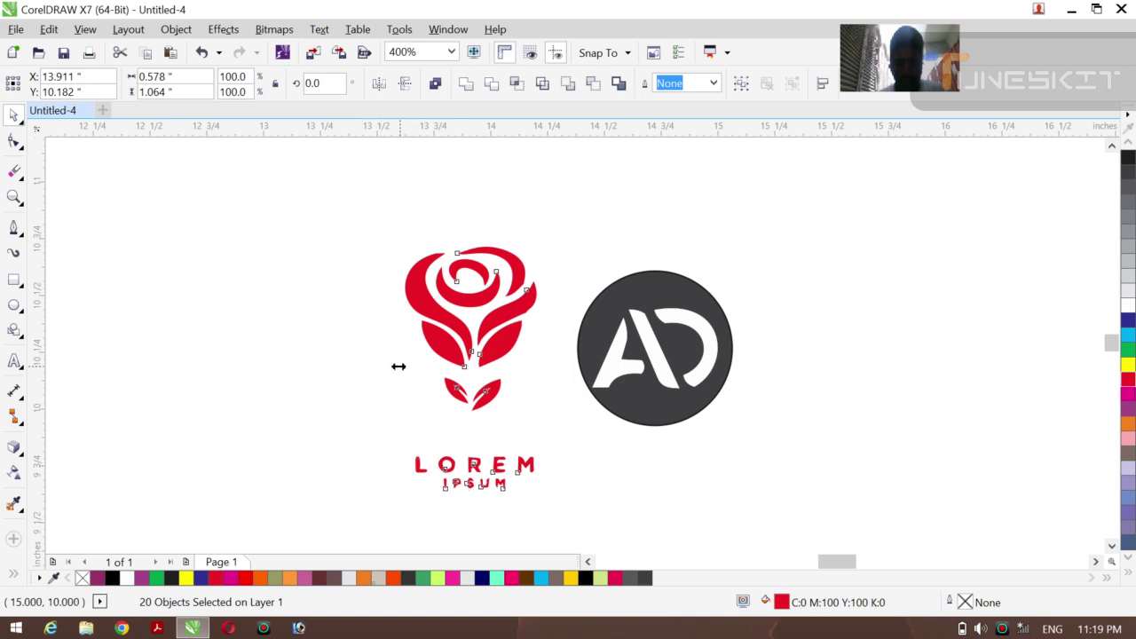
pyautogui.moveTo(399, 367); pyautogui.dragTo(357, 366)
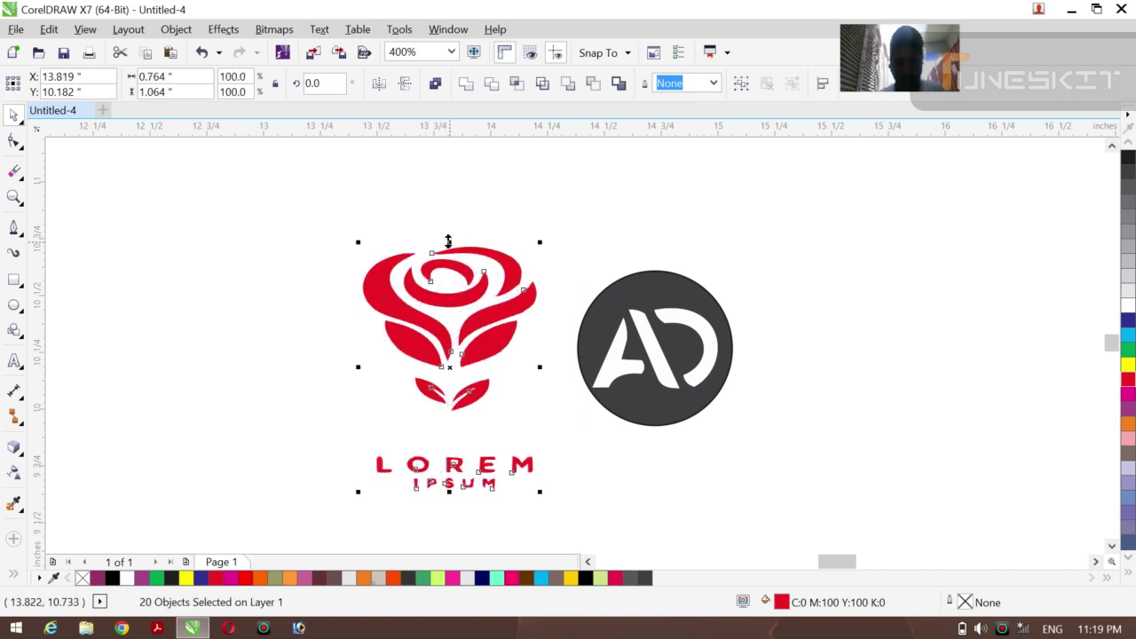
pyautogui.moveTo(448, 240); pyautogui.dragTo(436, 184)
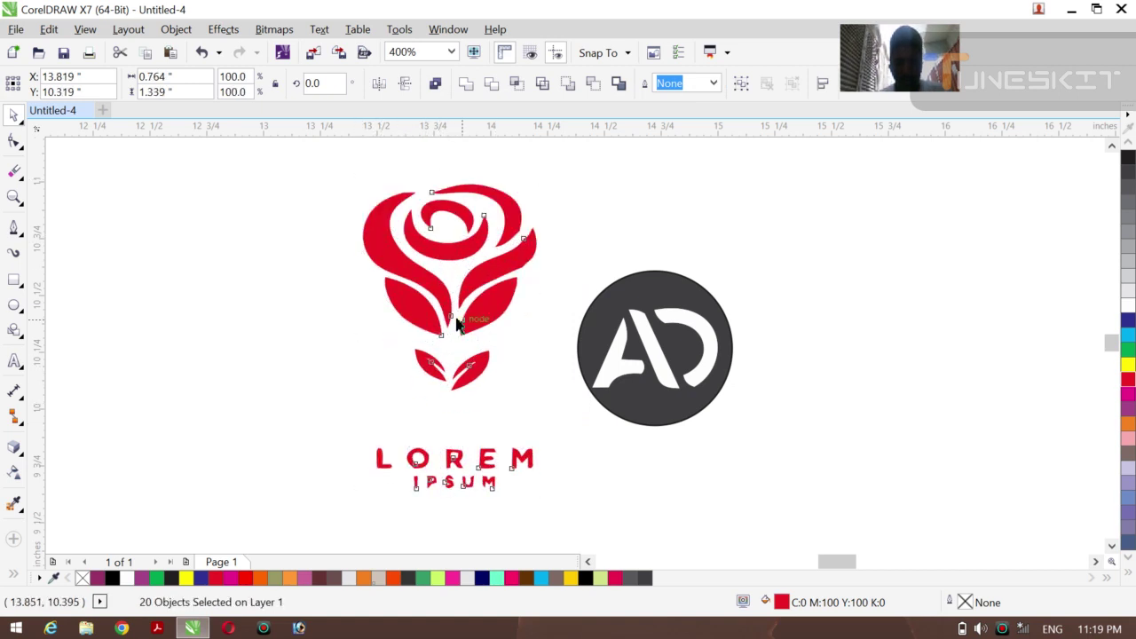
pyautogui.moveTo(460, 322); pyautogui.dragTo(473, 327)
pyautogui.click(815, 429)
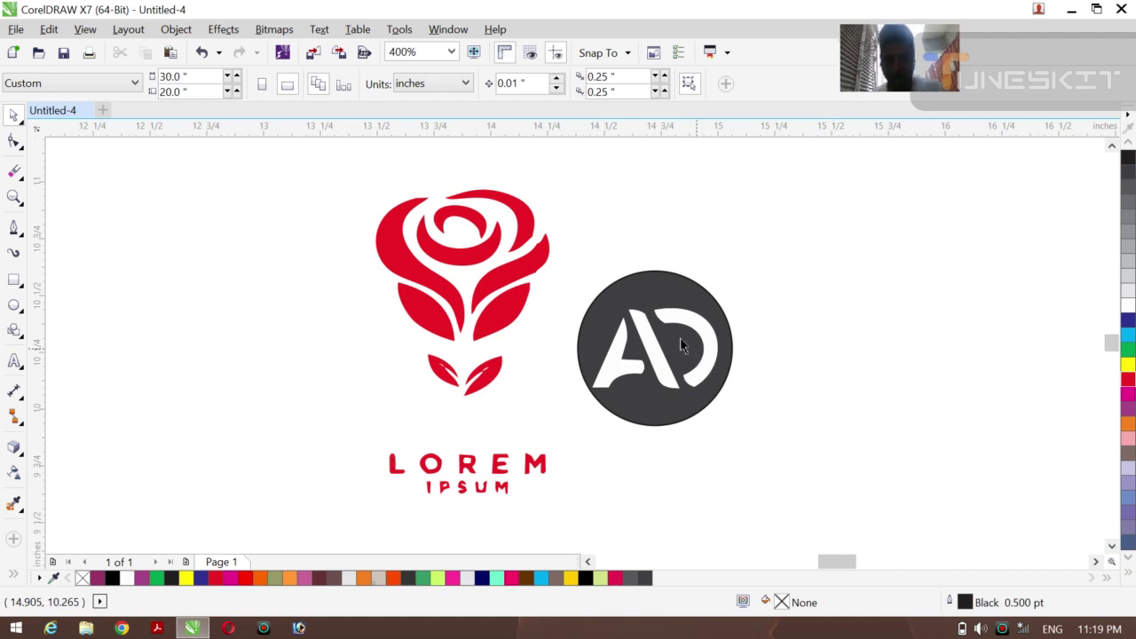
# - Enlarge the AD badge to about 1.355 inches in diameter and place it beside the rose at about X 15.026, Y 10.268 inches
pyautogui.moveTo(563, 243); pyautogui.dragTo(843, 552)
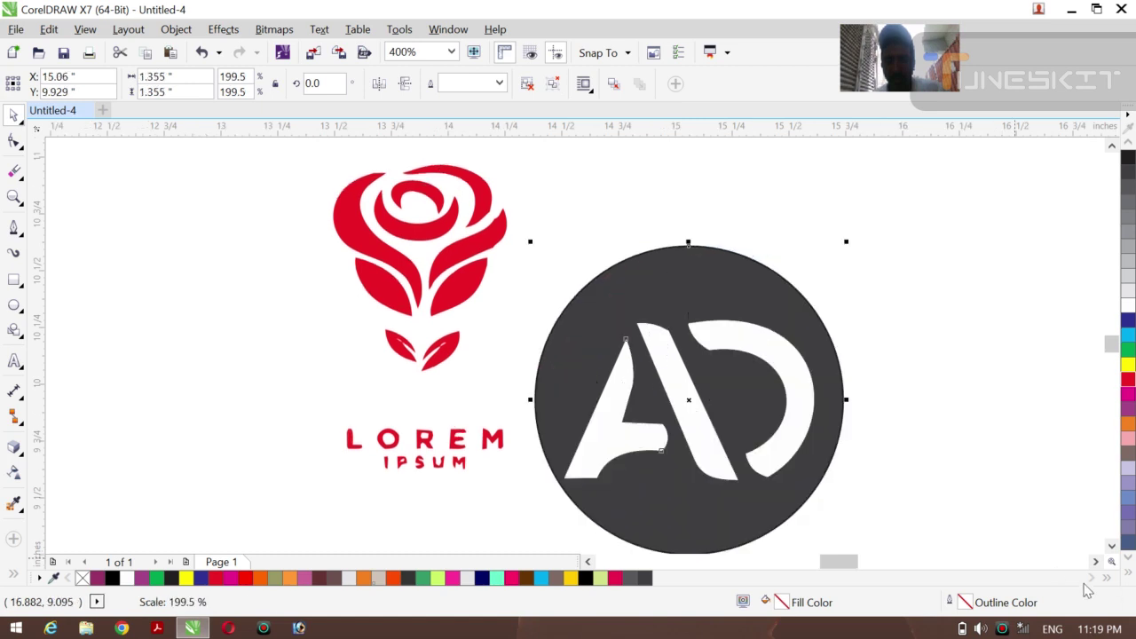
pyautogui.moveTo(636, 368); pyautogui.dragTo(630, 294)
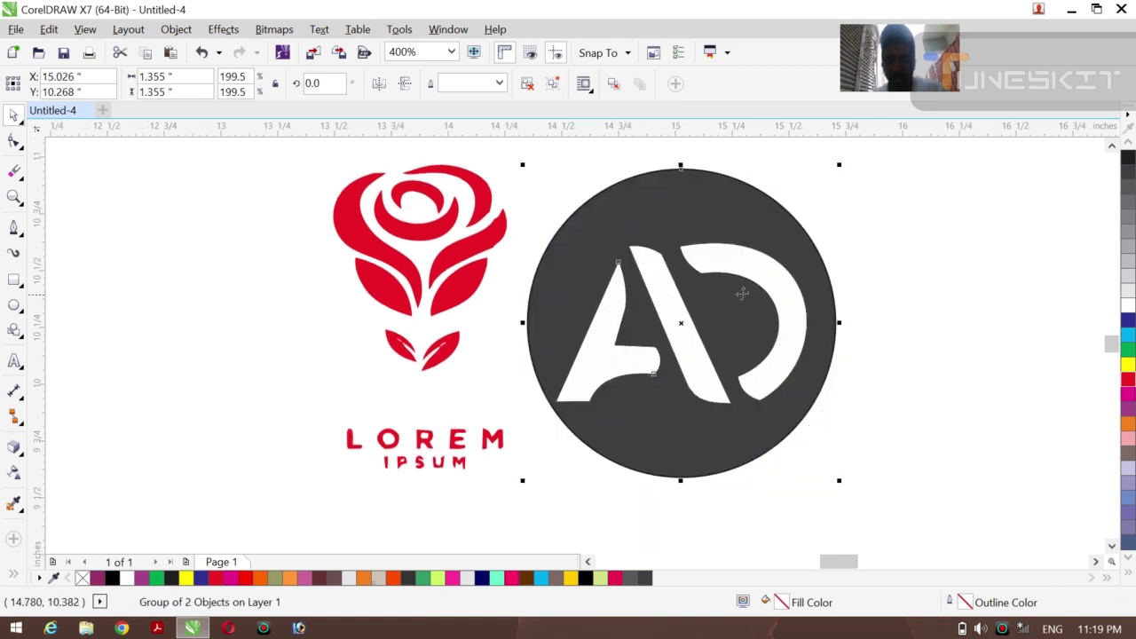
pyautogui.click(905, 307)
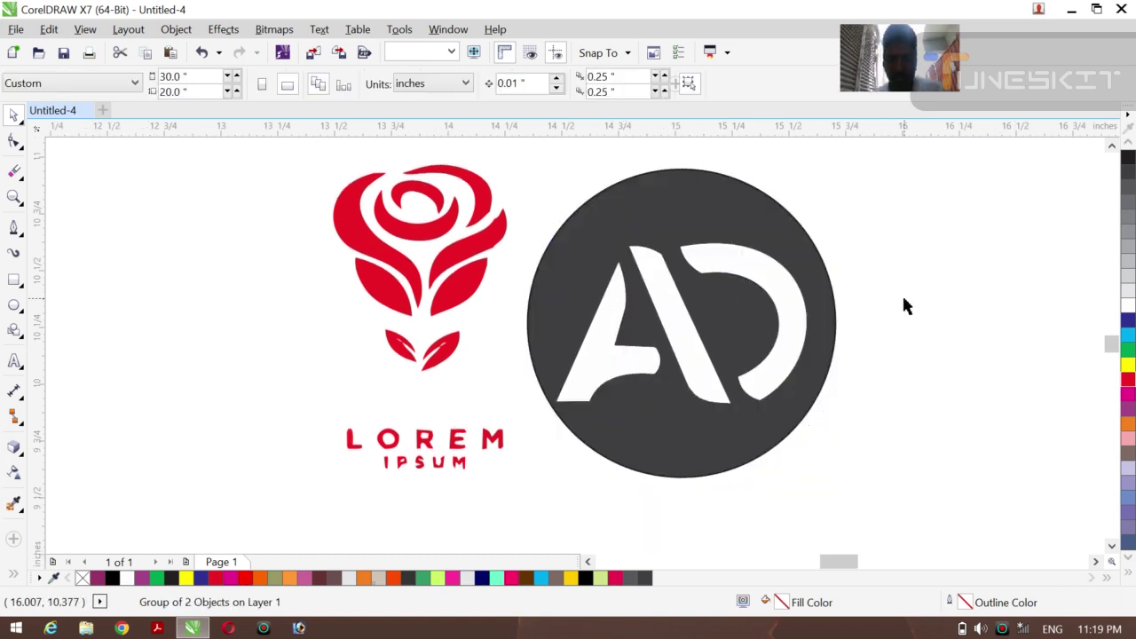
pyautogui.click(1001, 629)
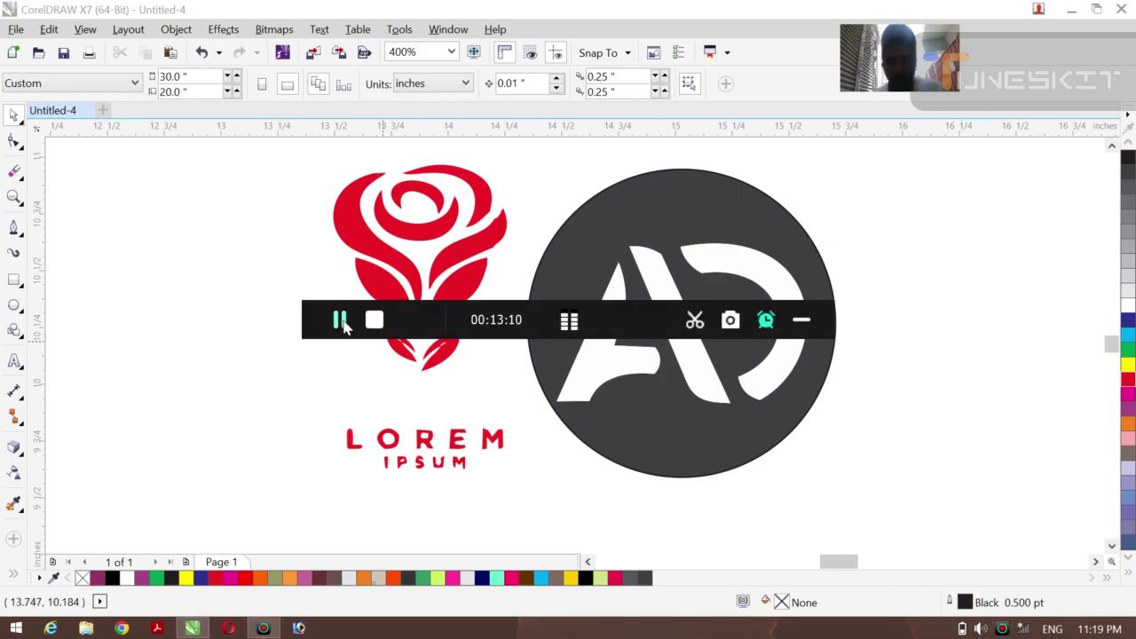